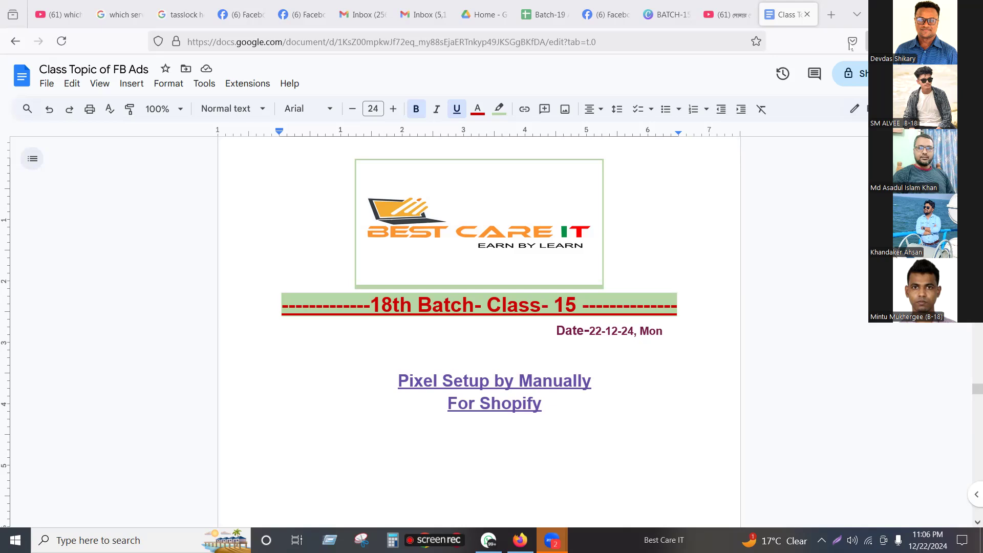
Step: Search Google for "cms detector" in a new browser tab
left_click(833, 16)
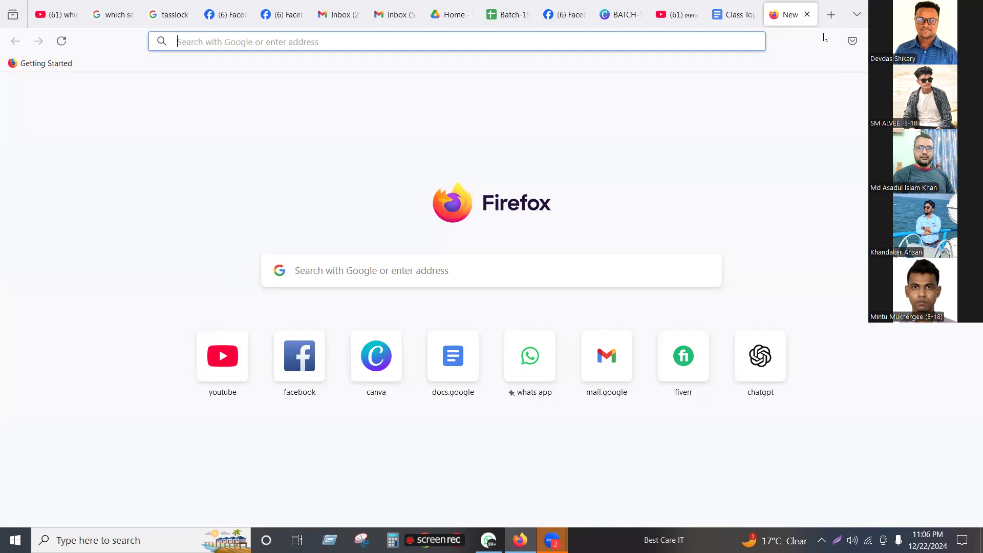
left_click(580, 45)
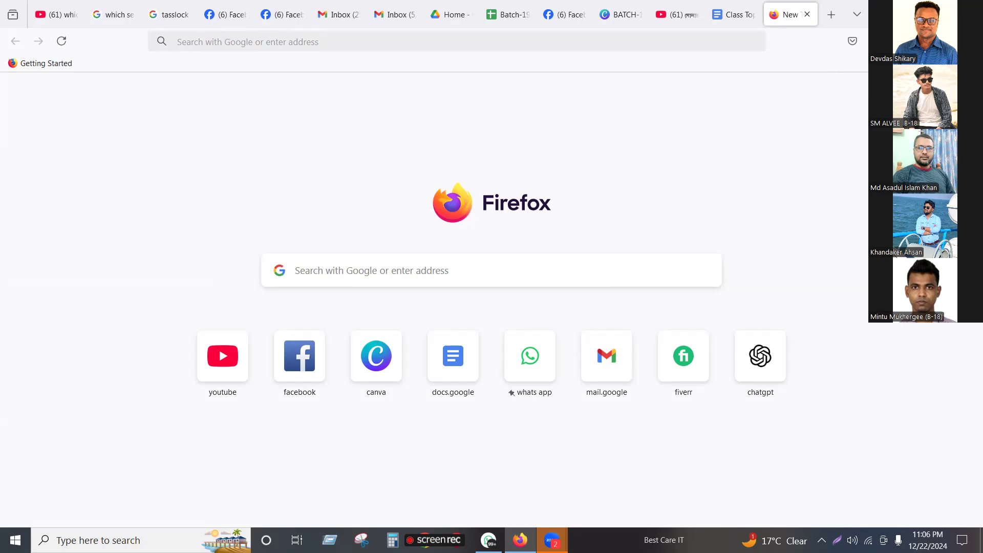
left_click(547, 38)
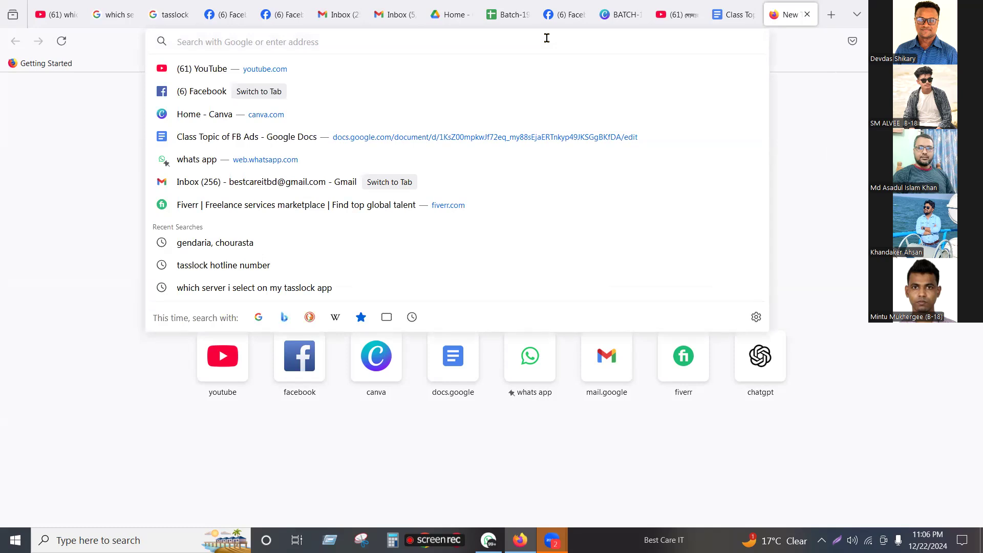
type("CMS de")
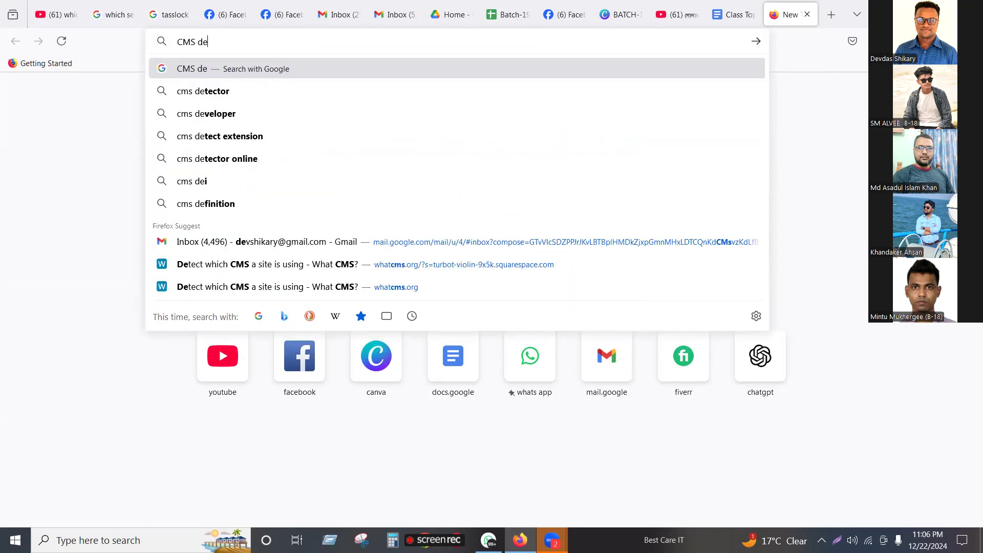
left_click(245, 91)
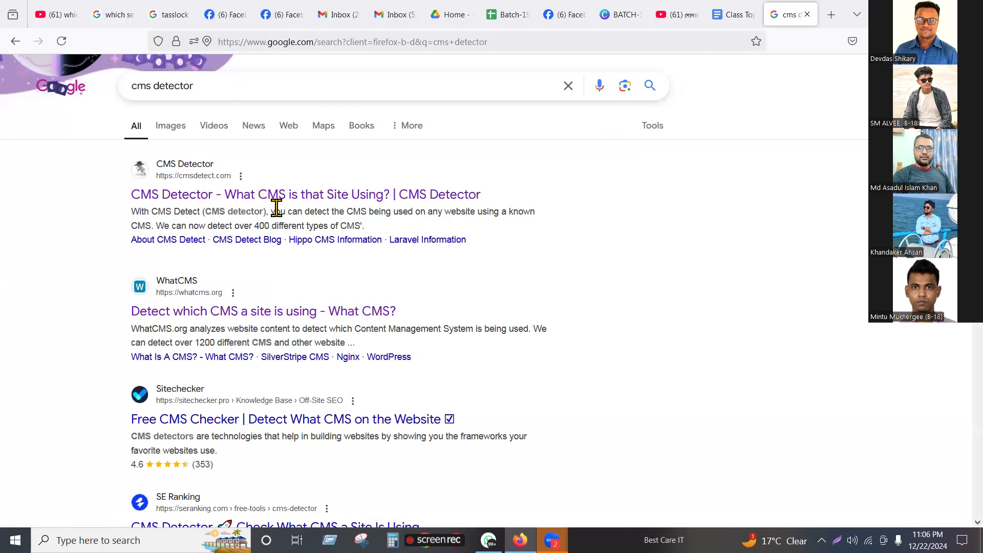
Step: Look through the CMS detector results and open the WhatCMS site
scroll(277, 207, "down", 3)
scroll(277, 208, "down", 3)
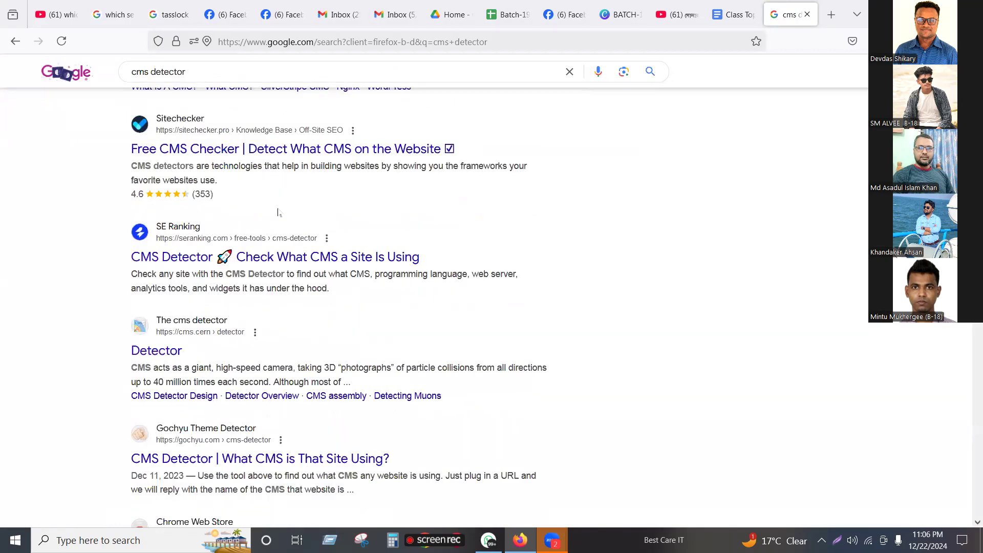
scroll(278, 212, "up", 6)
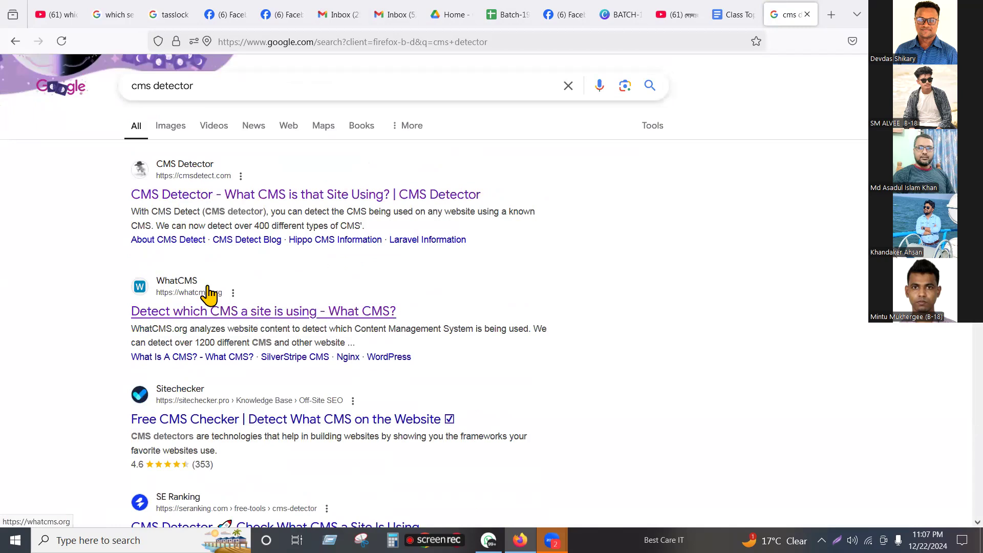
left_click(252, 312)
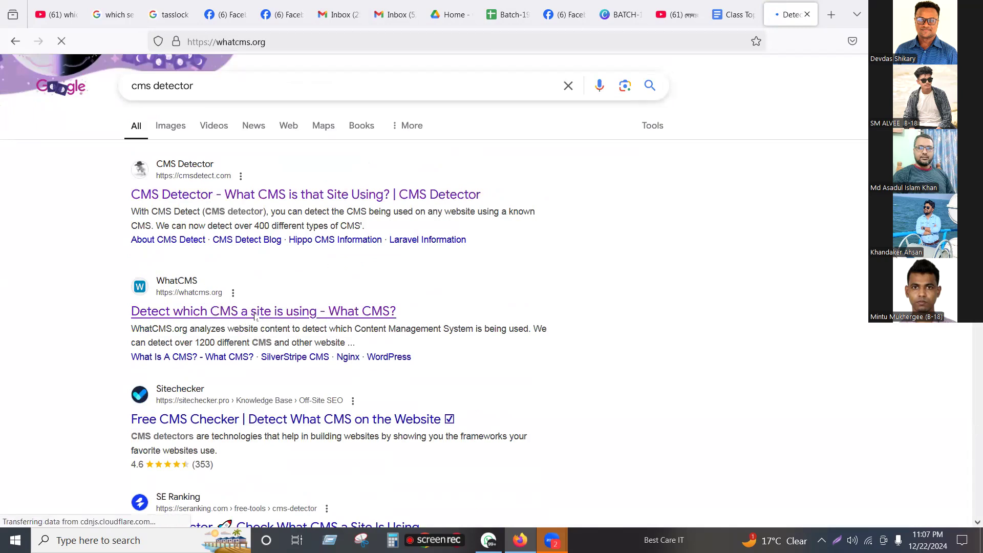
left_click(268, 253)
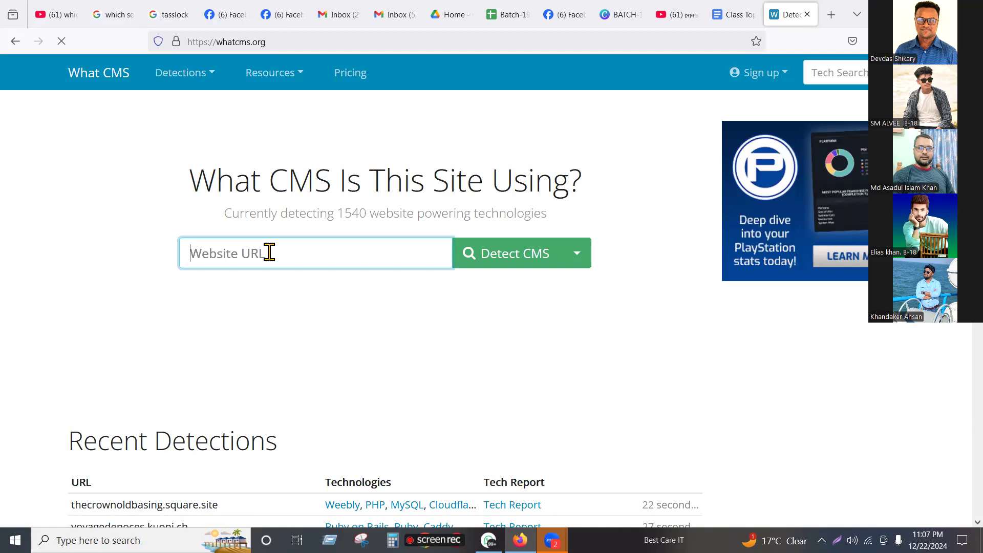
type("W")
key("BackSpace")
type("www.best")
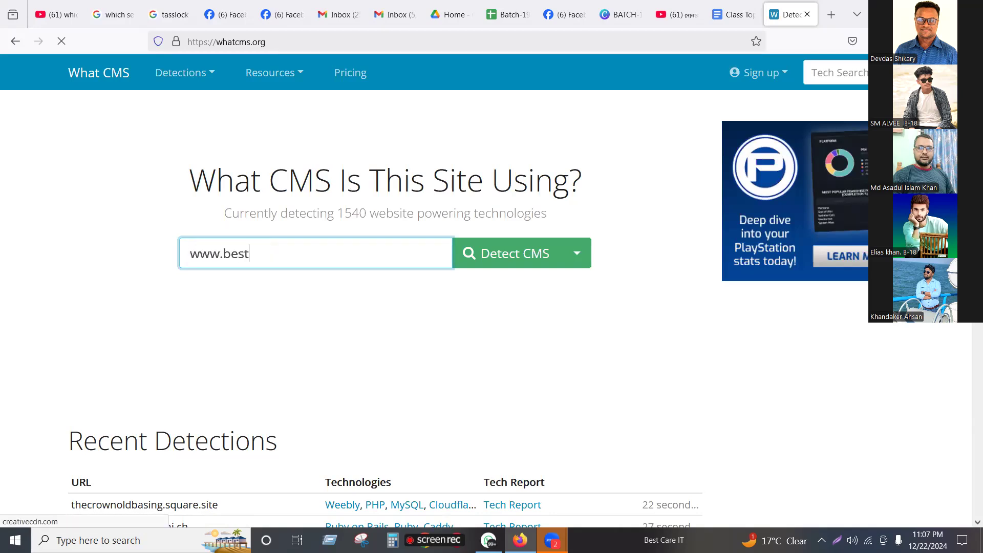
type("careit")
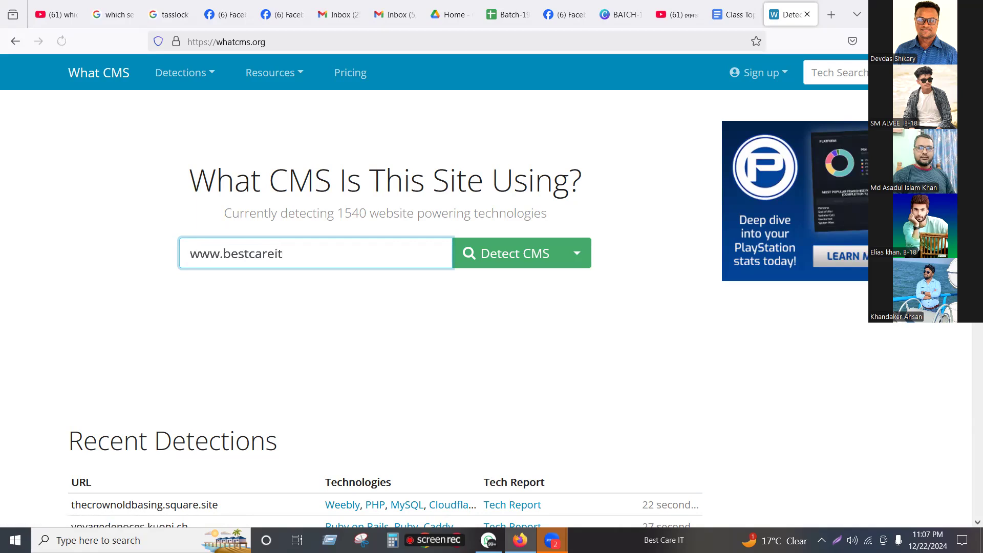
type(",com")
key("Left")
key("Left")
key("BackSpace")
type(".")
left_click(497, 264)
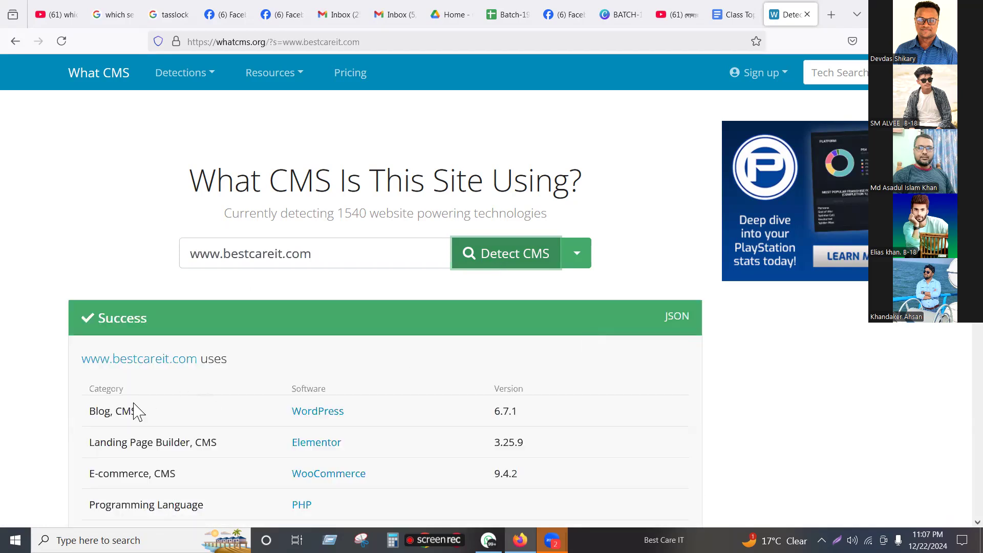
double_click(333, 408)
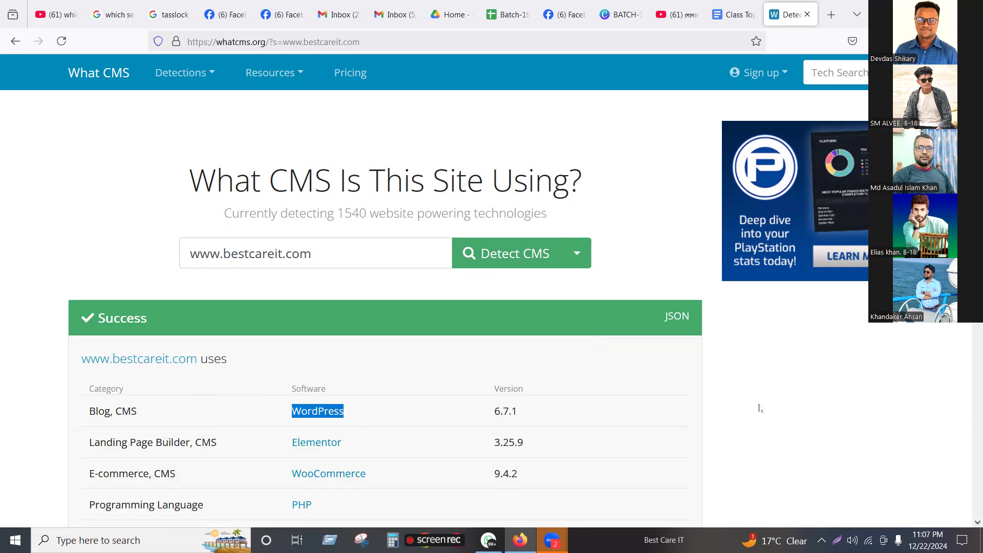
left_click_drag(328, 255, 274, 255)
left_click_drag(150, 265, 139, 270)
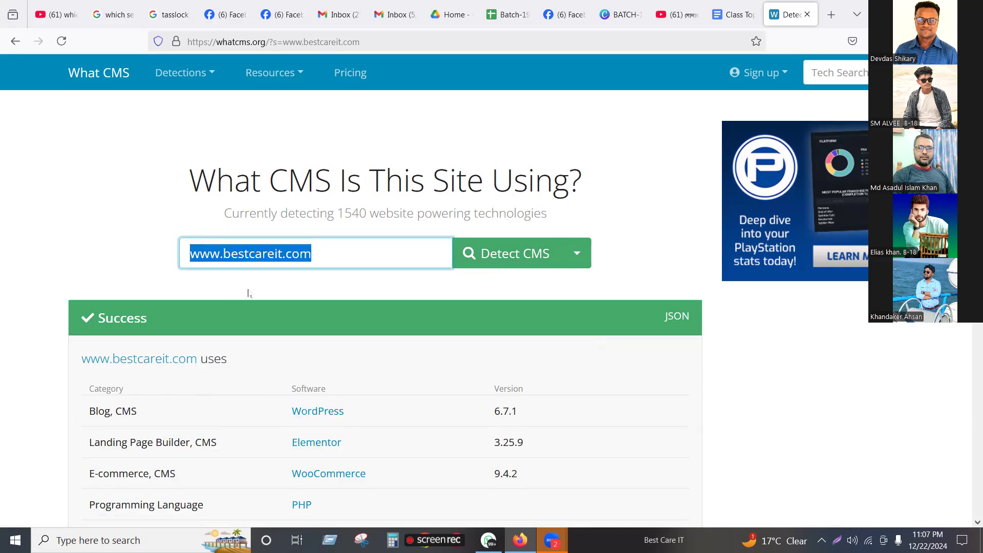
right_click(332, 291)
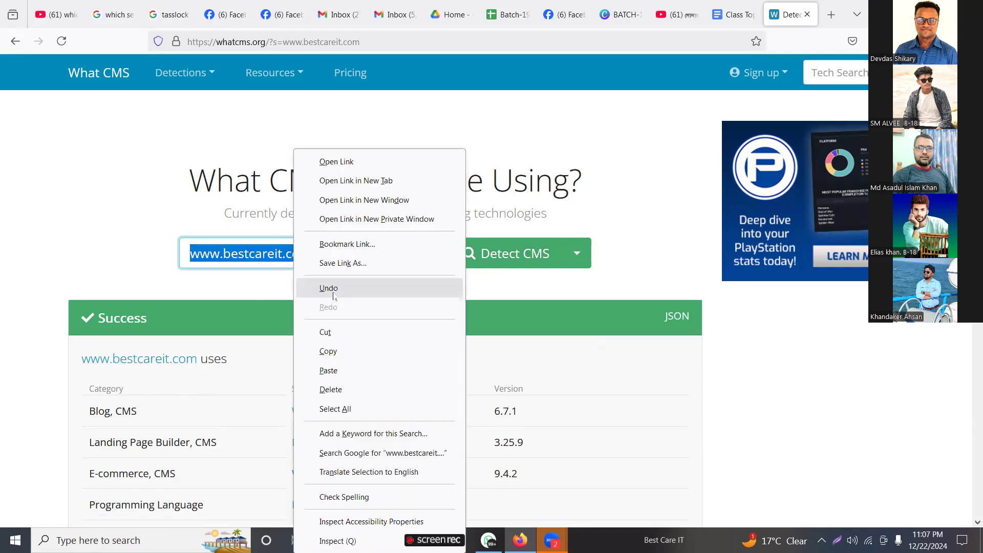
left_click(334, 354)
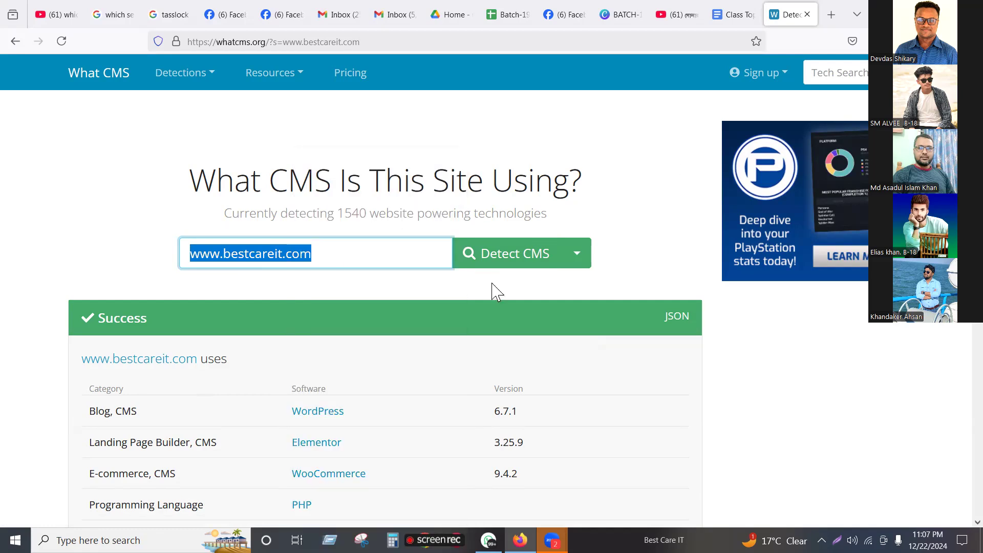
left_click(830, 15)
key("ctrl+v")
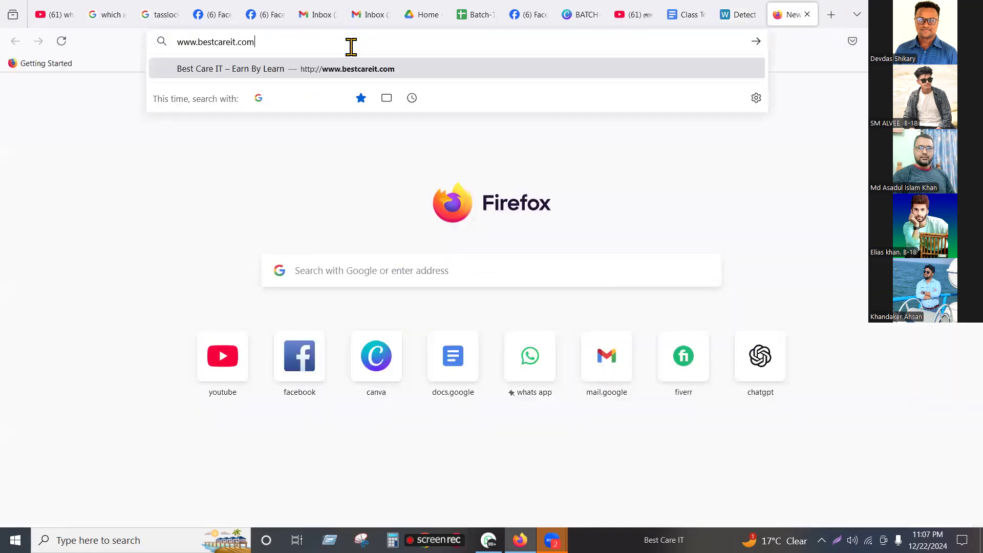
key("Return")
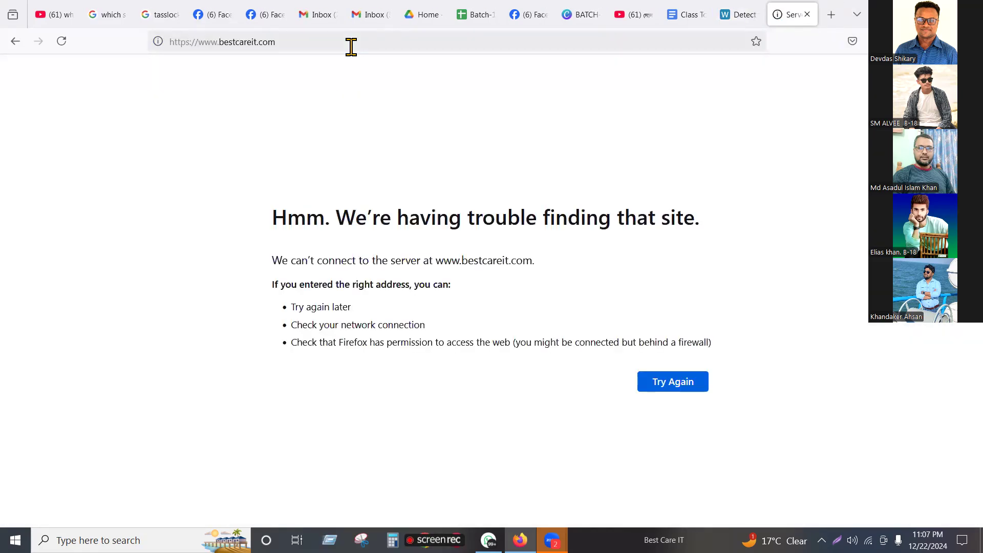
left_click(665, 389)
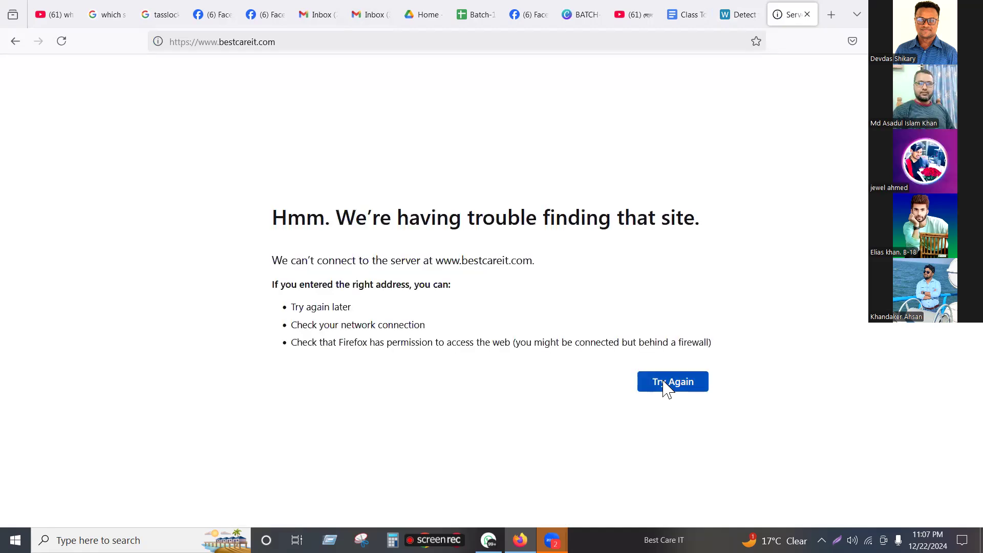
Step: Return to the What CMS results and review the checked address against the software detected in the Blog, CMS row
left_click(732, 15)
left_click(333, 253)
left_click_drag(337, 253, 128, 274)
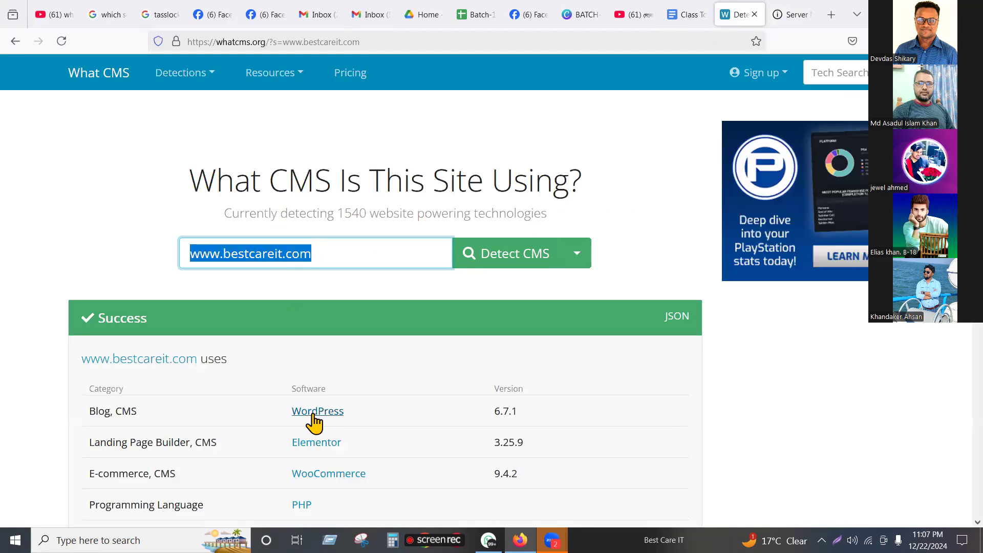
left_click_drag(288, 411, 373, 412)
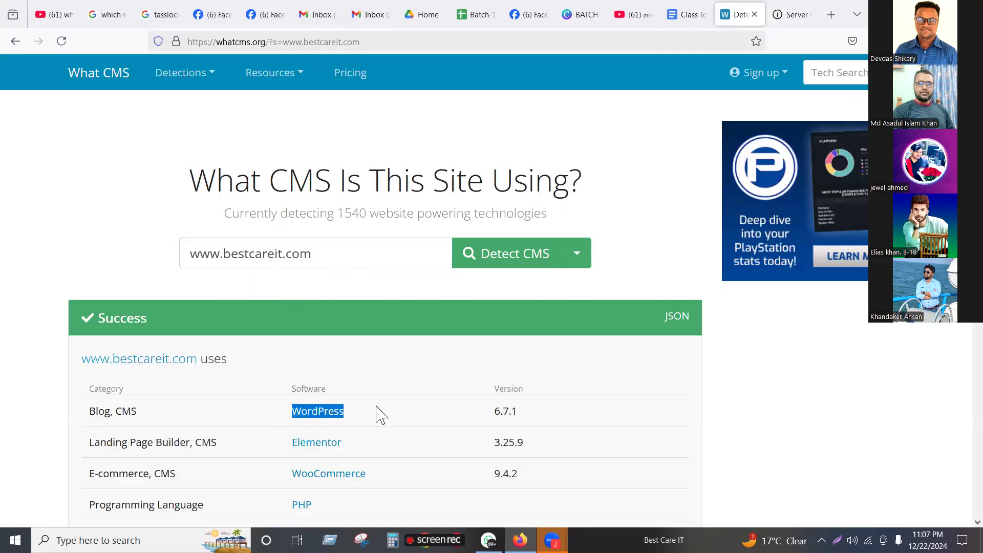
left_click(339, 253)
left_click_drag(340, 253, 122, 253)
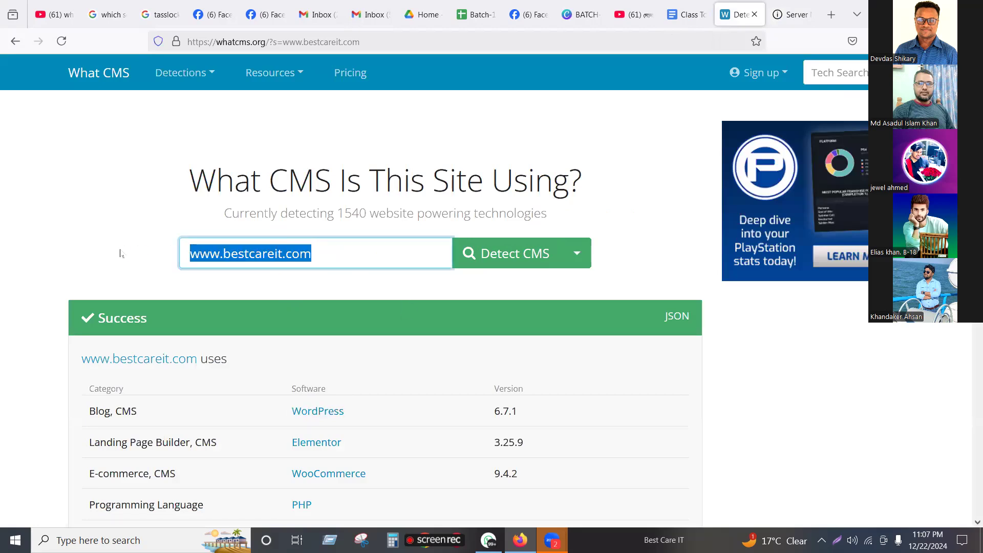
left_click_drag(345, 413, 290, 412)
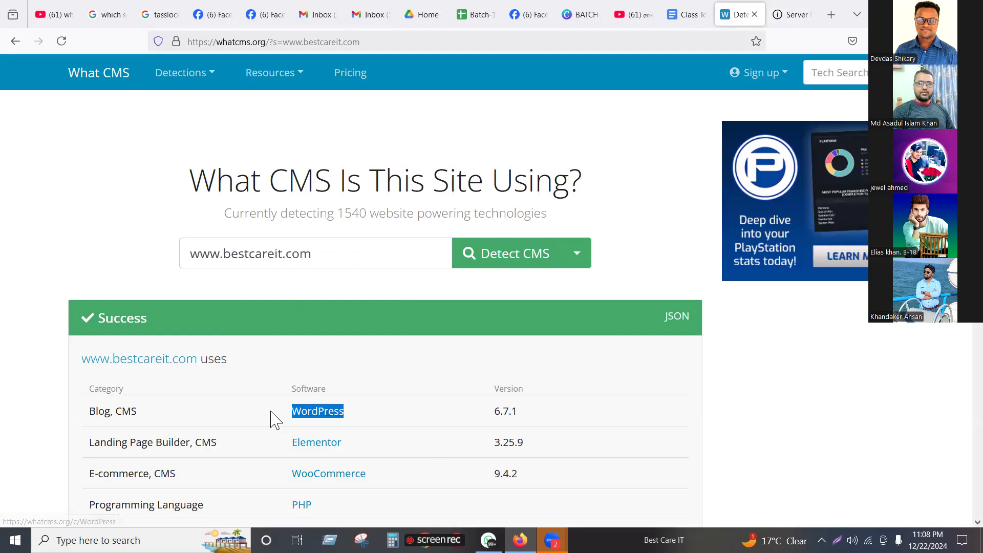
left_click(299, 131)
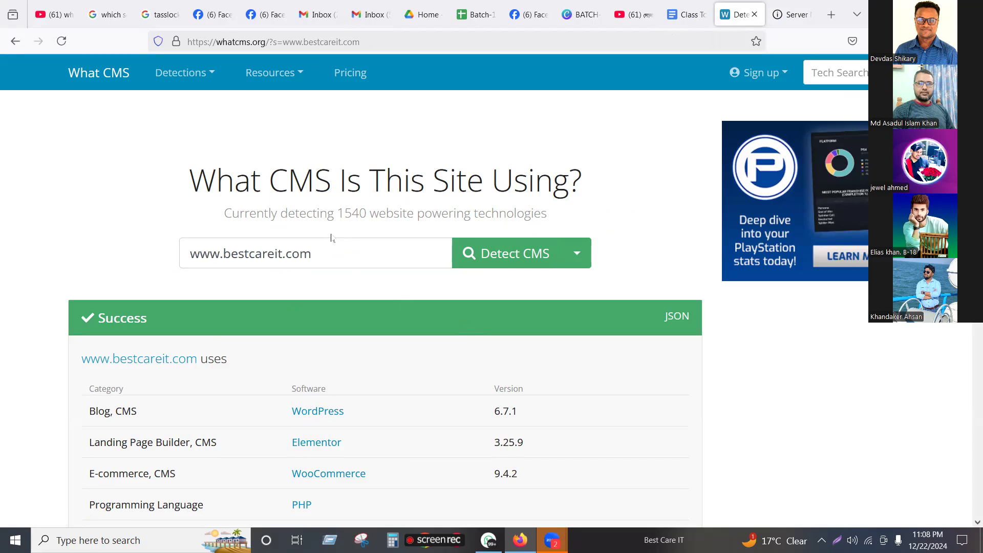
left_click_drag(271, 176, 330, 175)
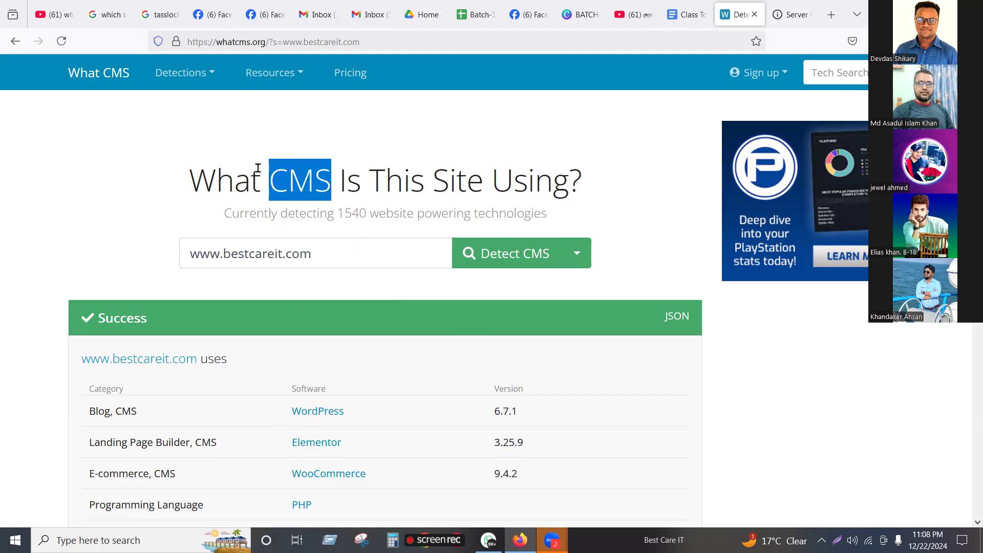
left_click(341, 174)
double_click(300, 174)
left_click(318, 254)
left_click_drag(356, 249, 171, 252)
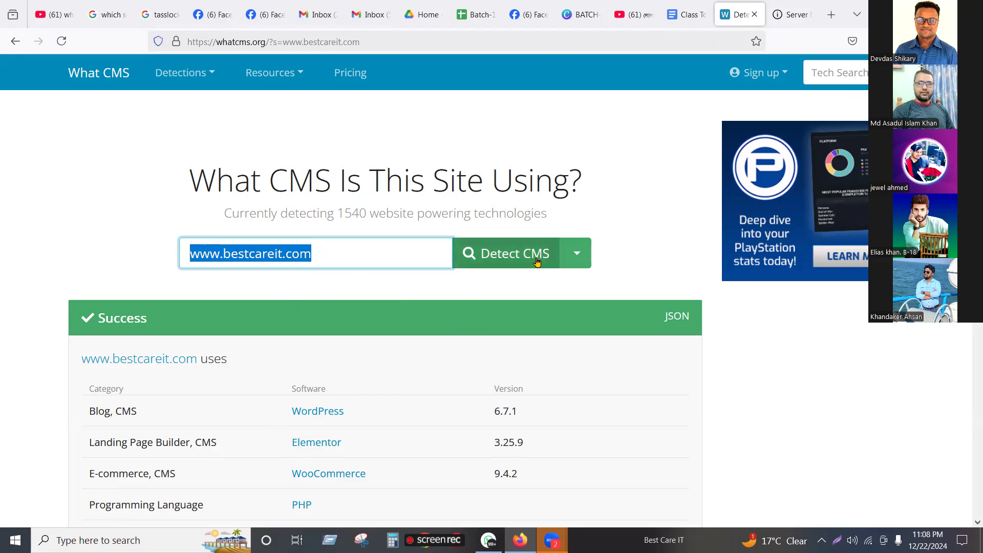
left_click_drag(282, 410, 434, 408)
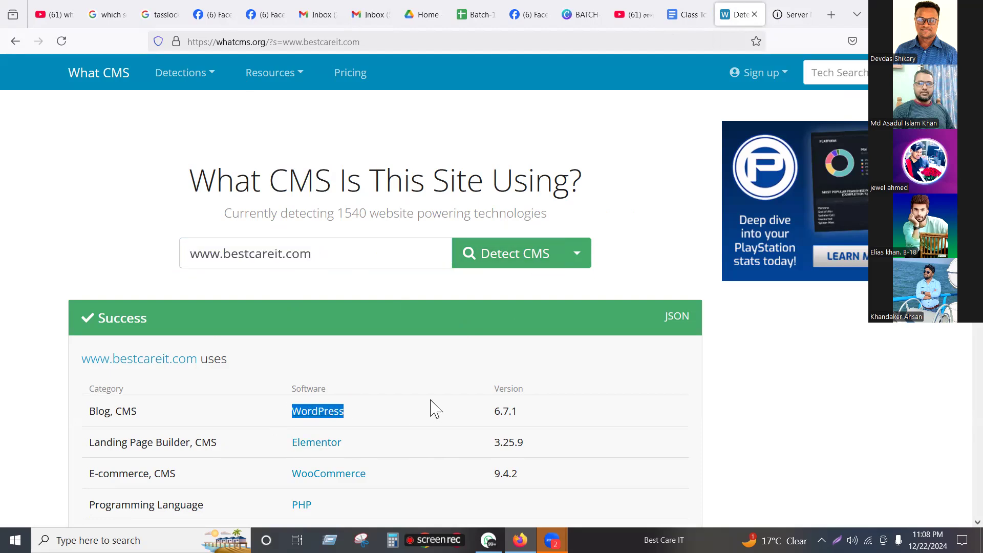
left_click(915, 405)
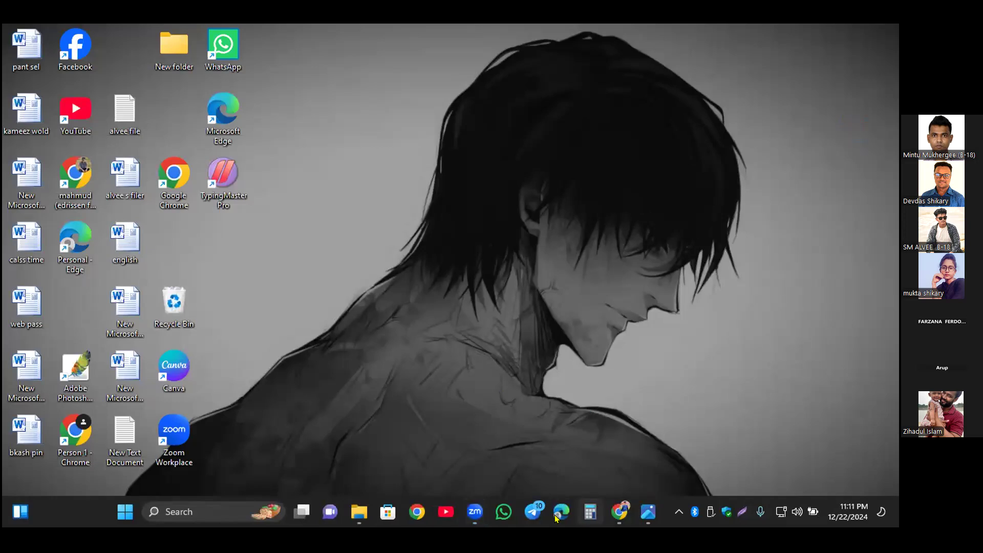
Step: Switch to the open Chrome window and go from Ads Manager to the Business settings of the current portfolio
left_click(512, 322)
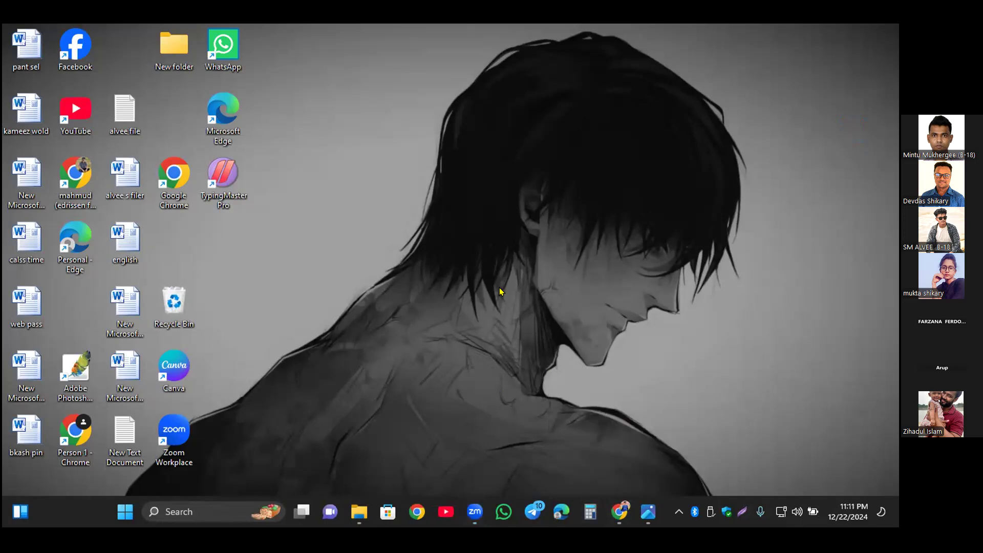
left_click(624, 515)
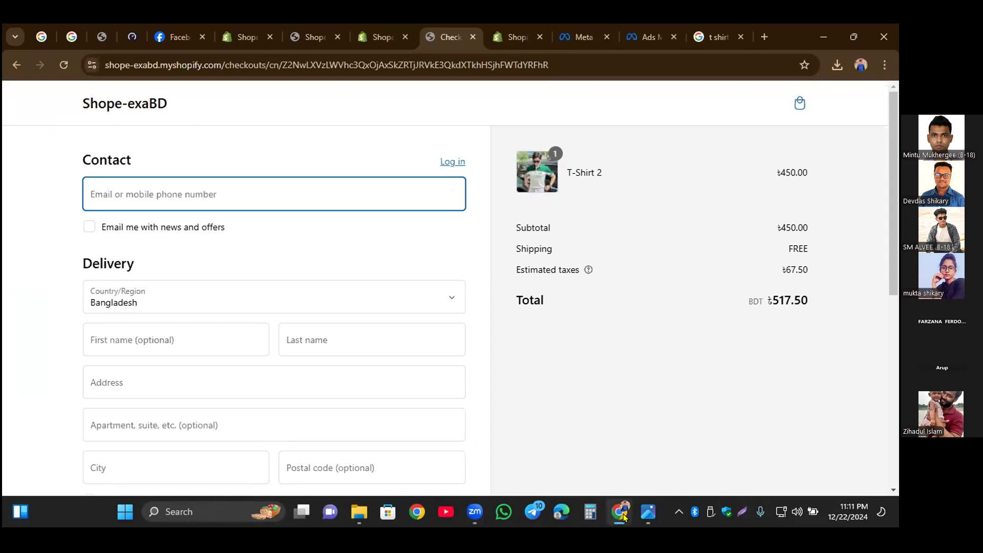
left_click(627, 153)
left_click(637, 39)
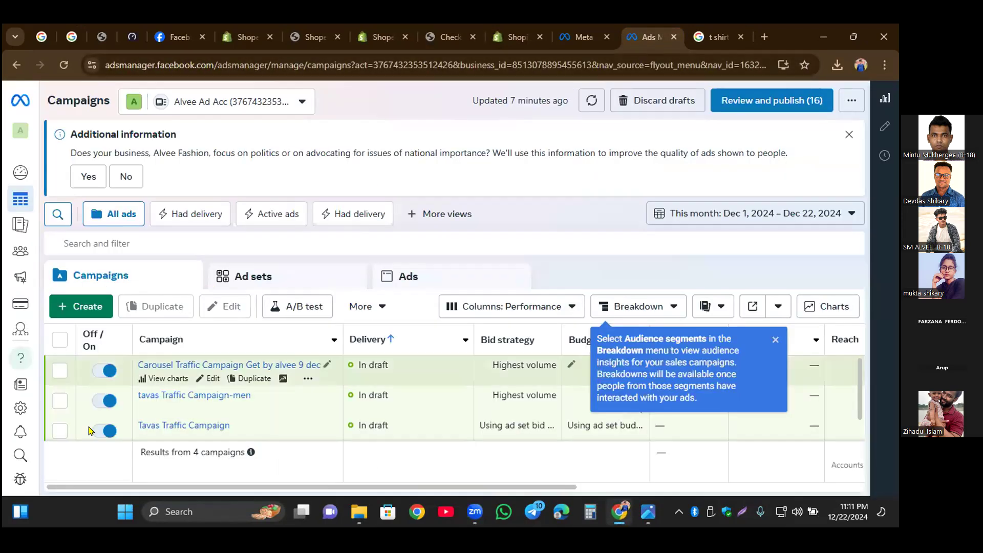
mouse_move(6, 417)
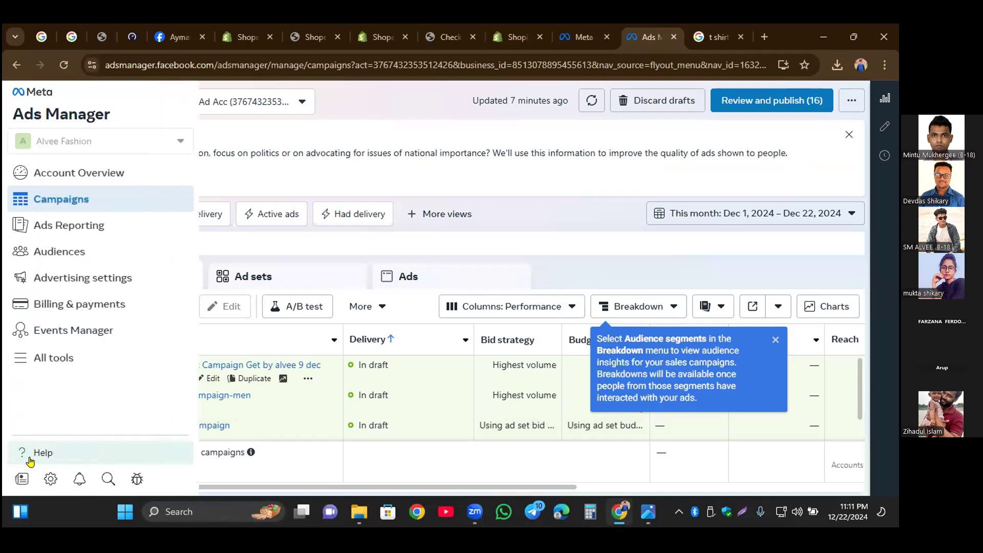
left_click(47, 482)
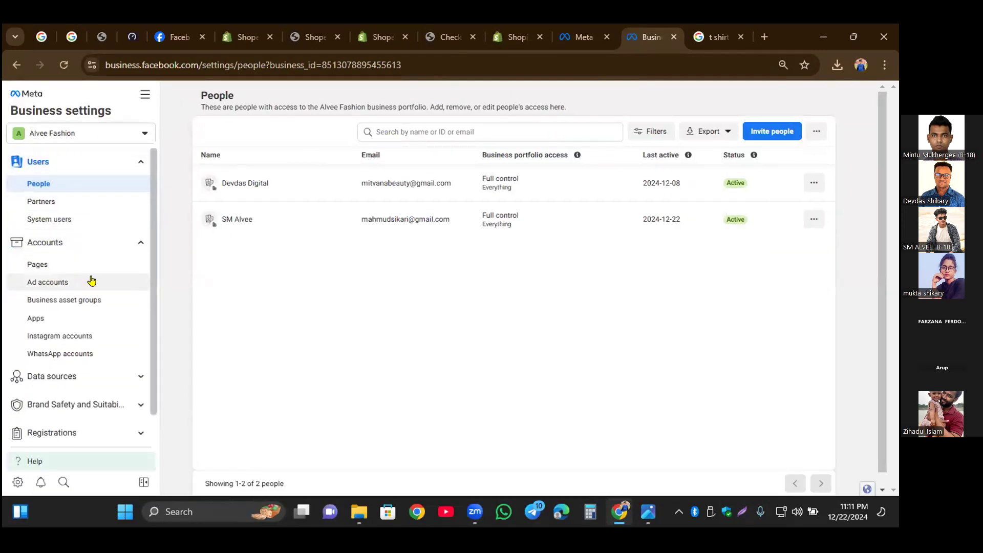
Step: Open the Datasets page under Data sources in Business settings
scroll(91, 280, "down", 4)
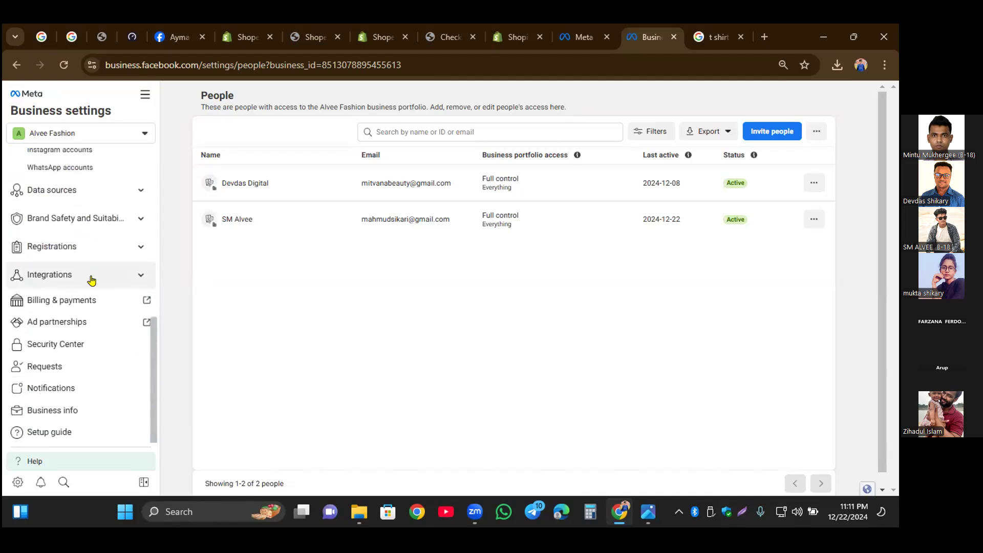
left_click(80, 191)
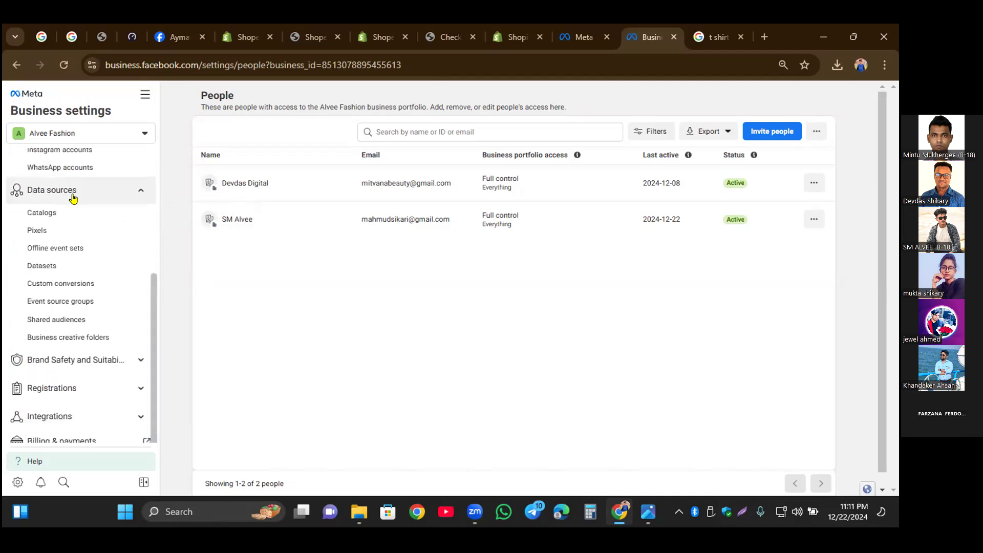
left_click(51, 265)
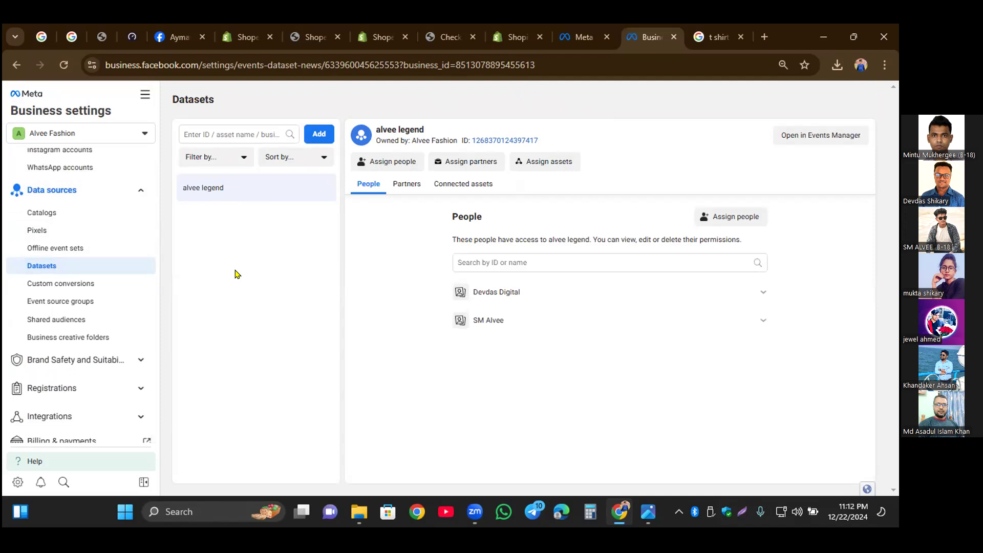
left_click(442, 40)
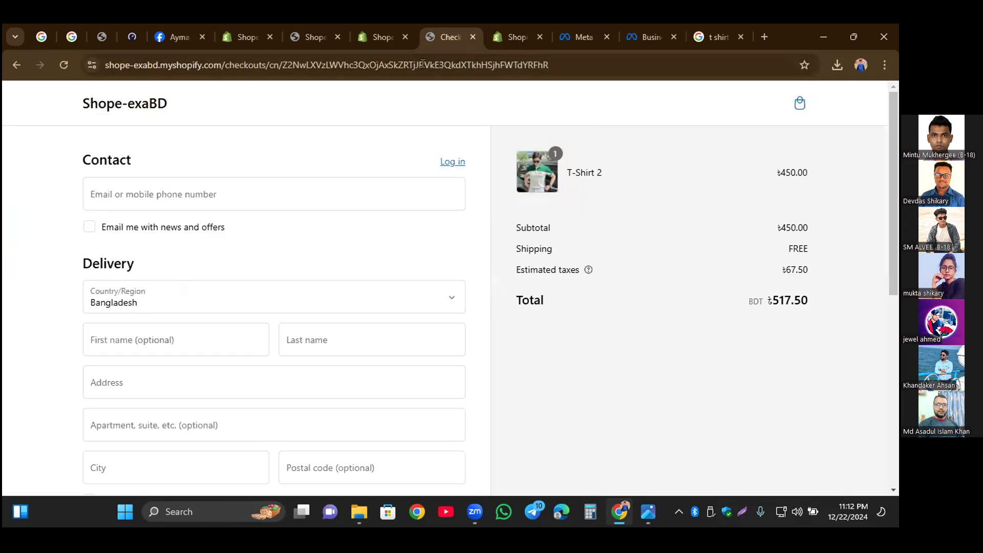
left_click(95, 105)
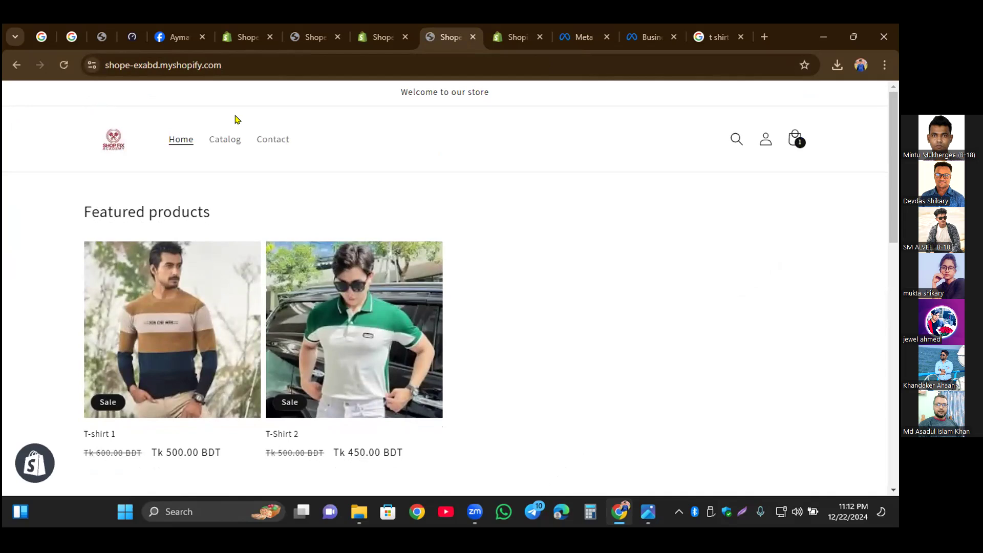
scroll(558, 301, "down", 10)
scroll(559, 303, "up", 10)
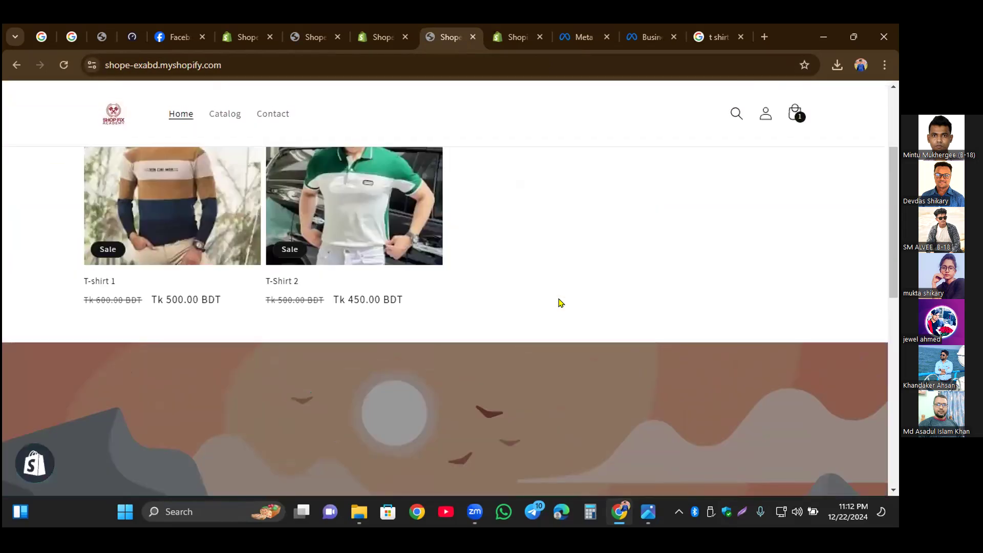
left_click(234, 57)
left_click(235, 57)
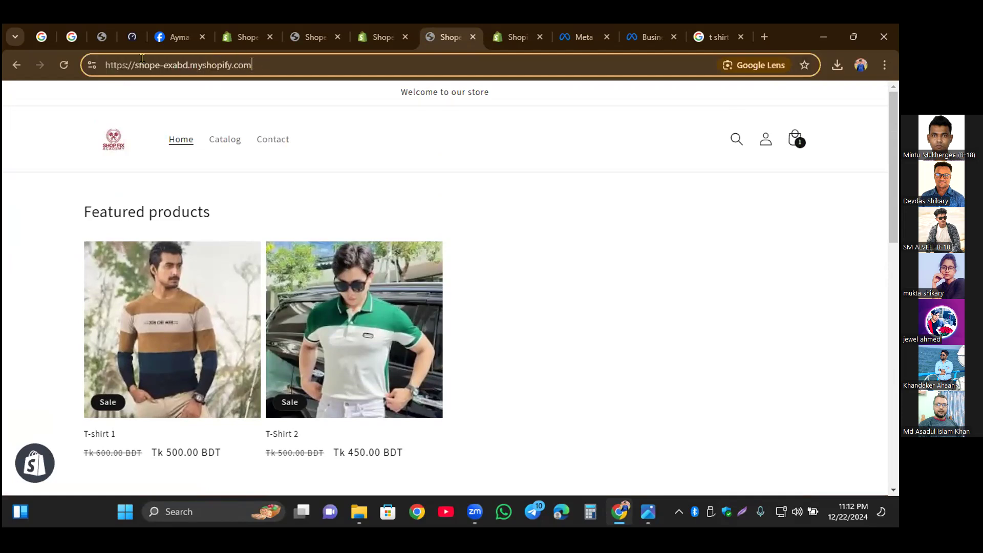
left_click_drag(256, 63, 89, 58)
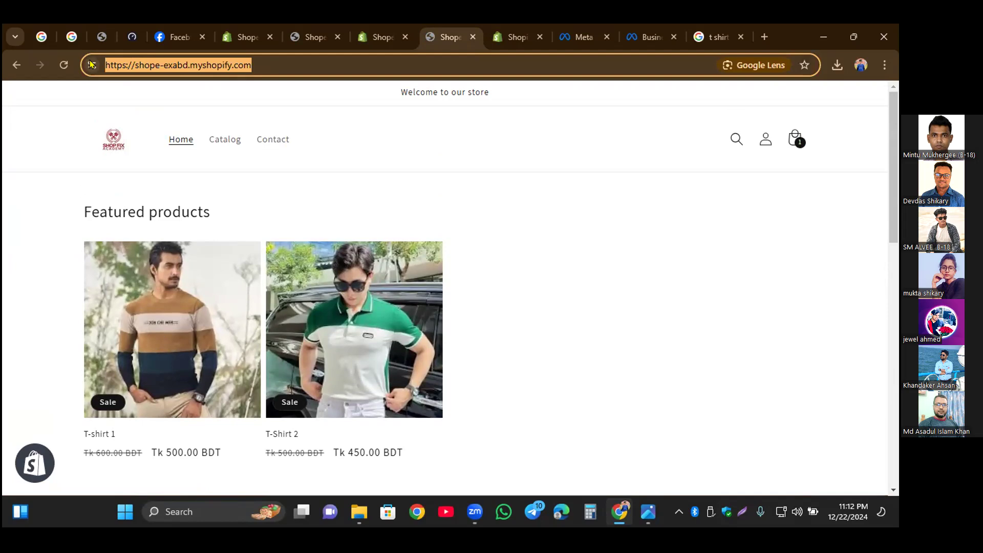
Step: Search for "cms detector" in a new browser tab and open the WhatCMS site from the results
key("ctrl+t")
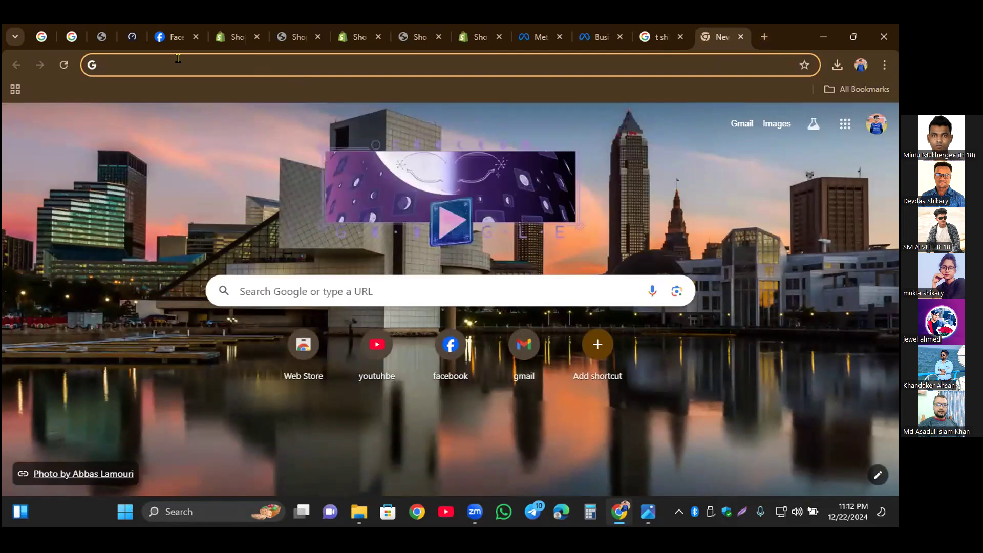
type("CMS")
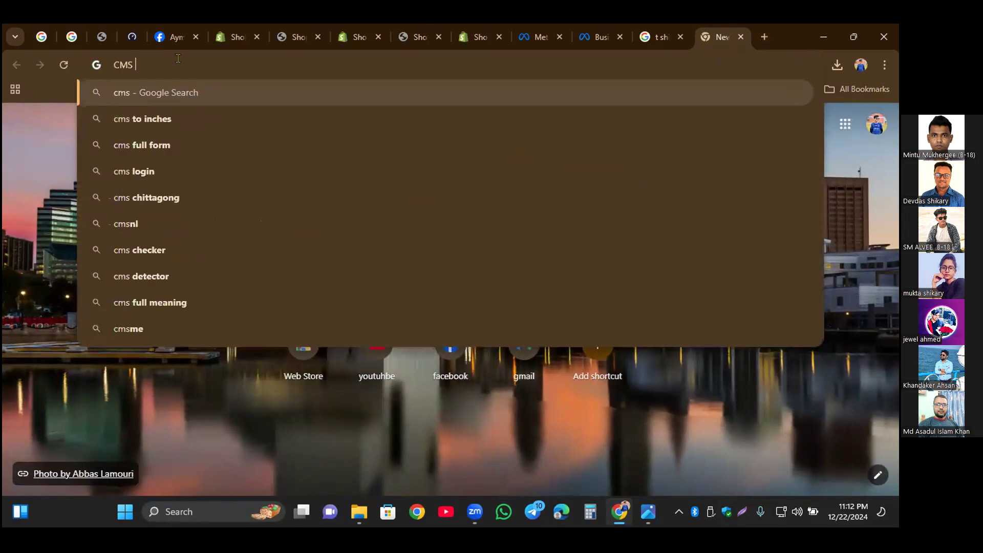
type(" de")
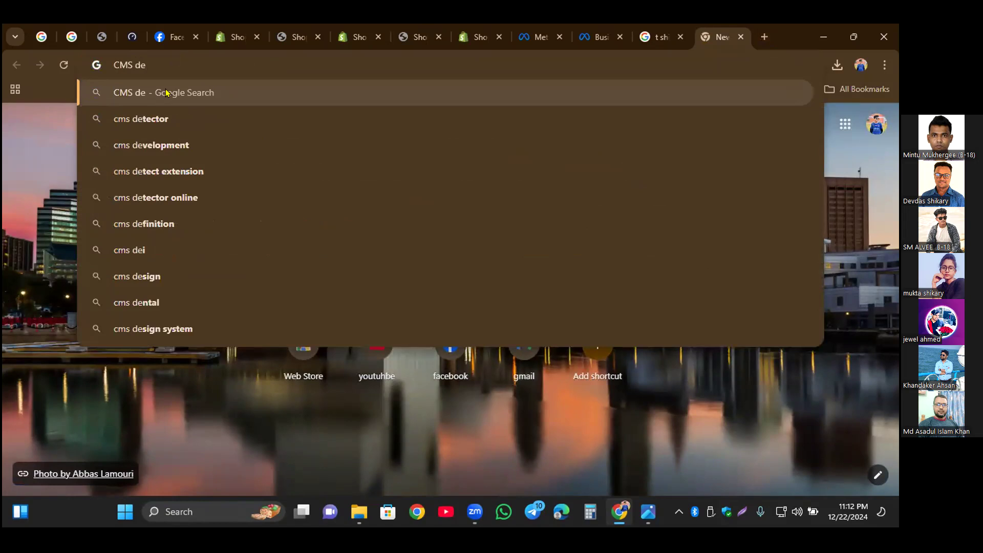
left_click(155, 116)
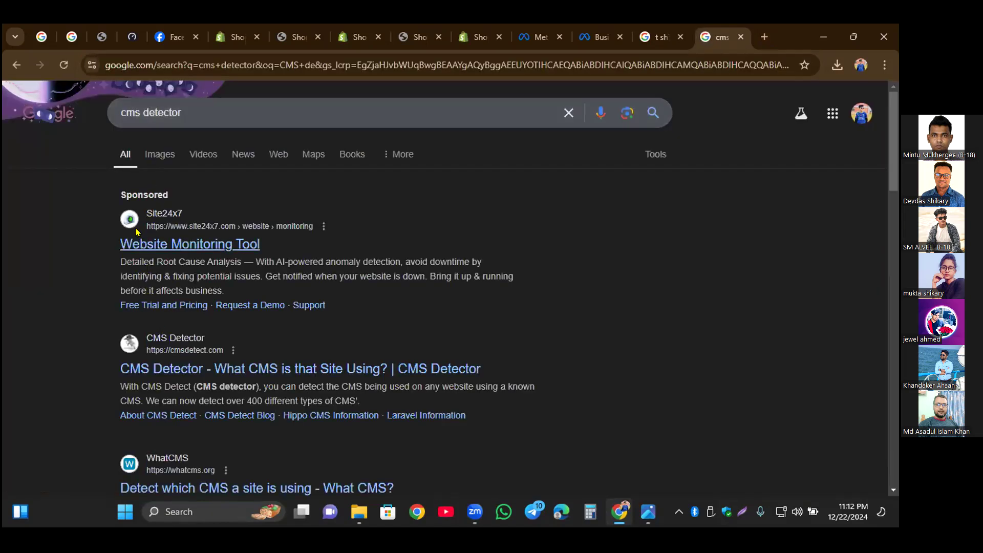
left_click(160, 456)
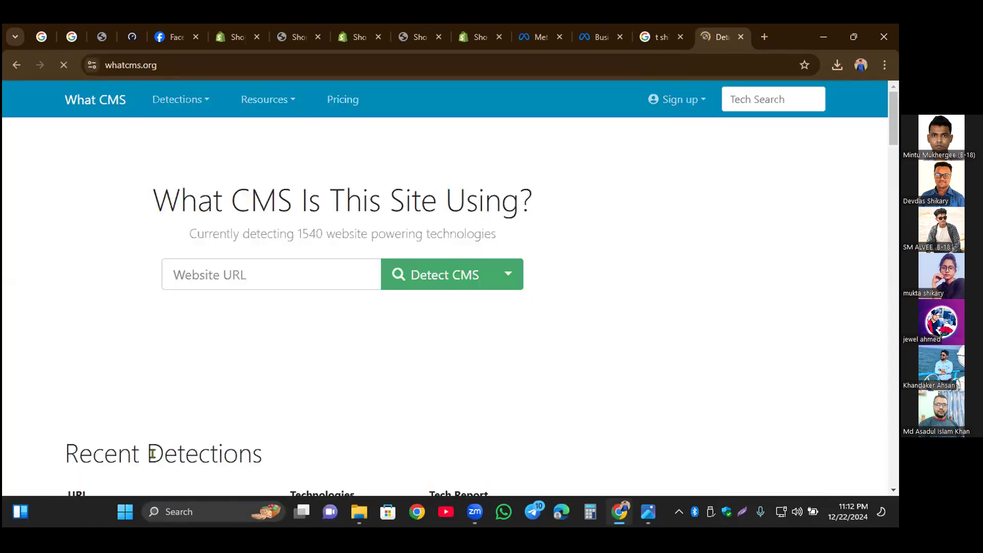
left_click(261, 267)
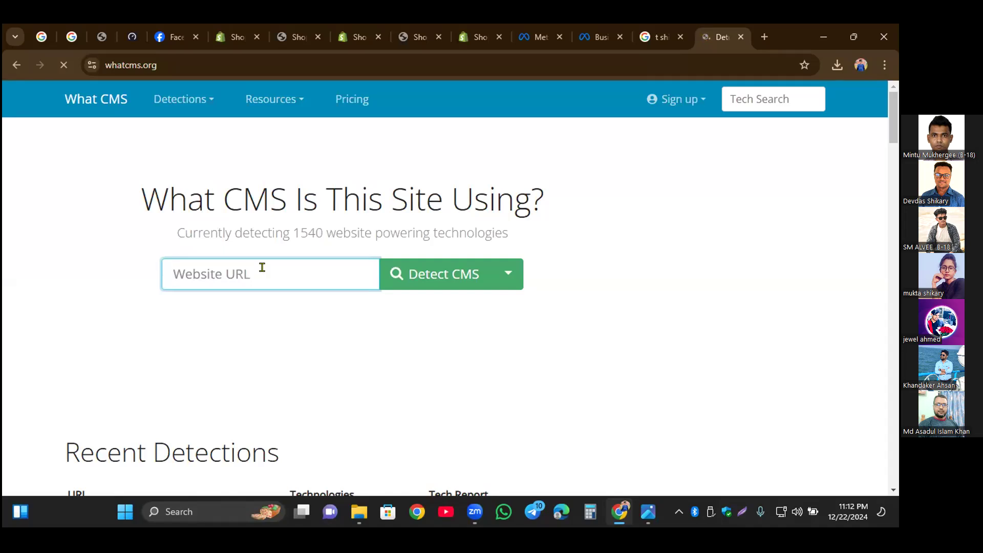
key("ctrl+v")
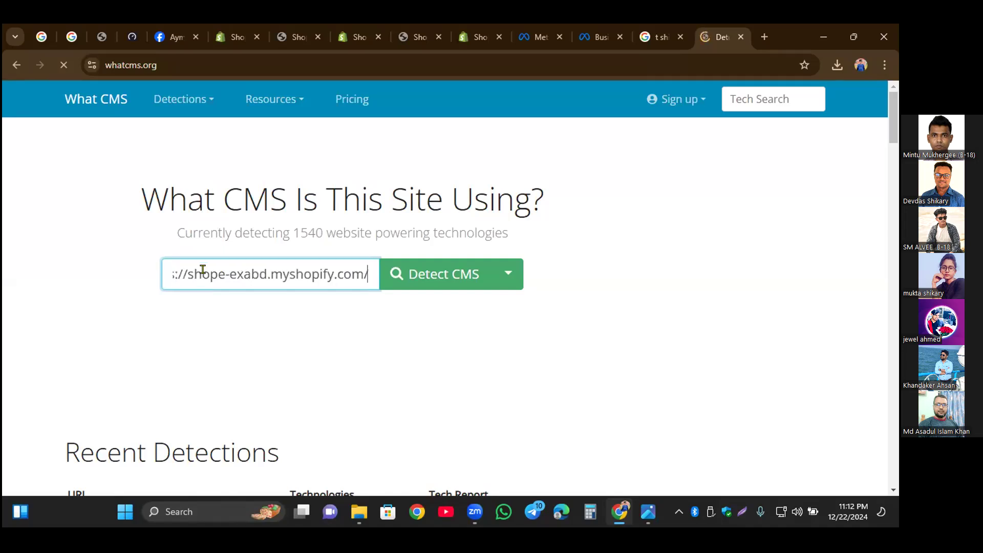
left_click_drag(371, 265, 163, 268)
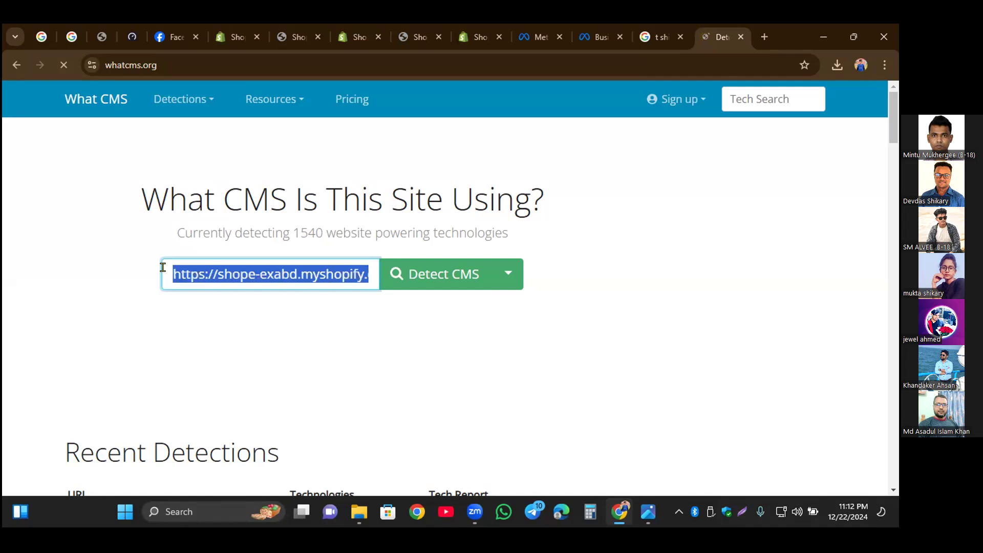
left_click(428, 277)
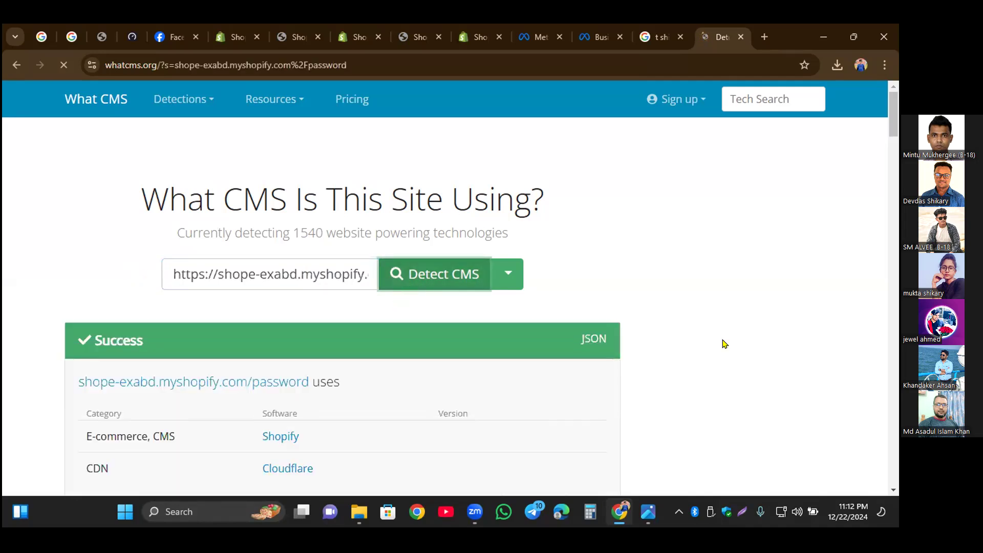
scroll(723, 343, "down", 2)
scroll(753, 335, "down", 2)
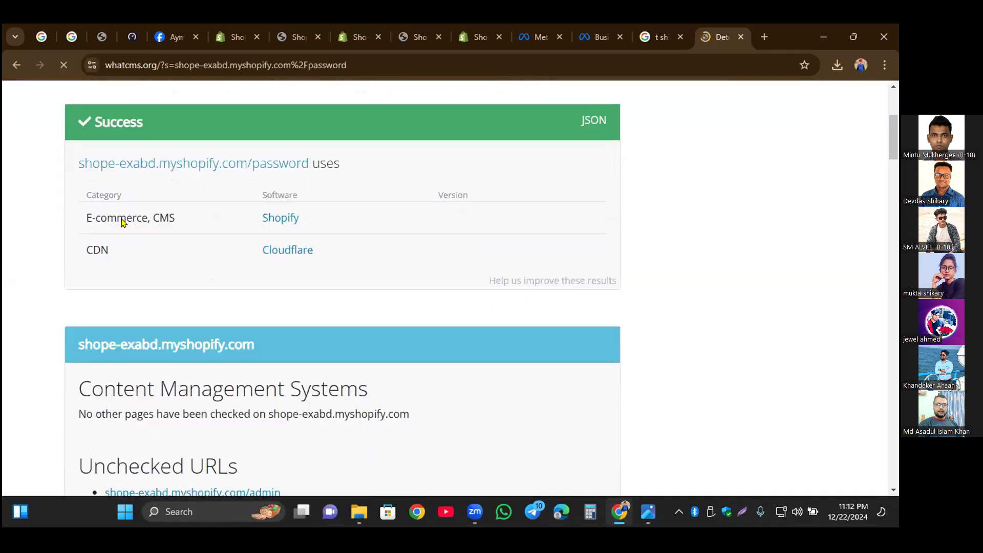
double_click(307, 221)
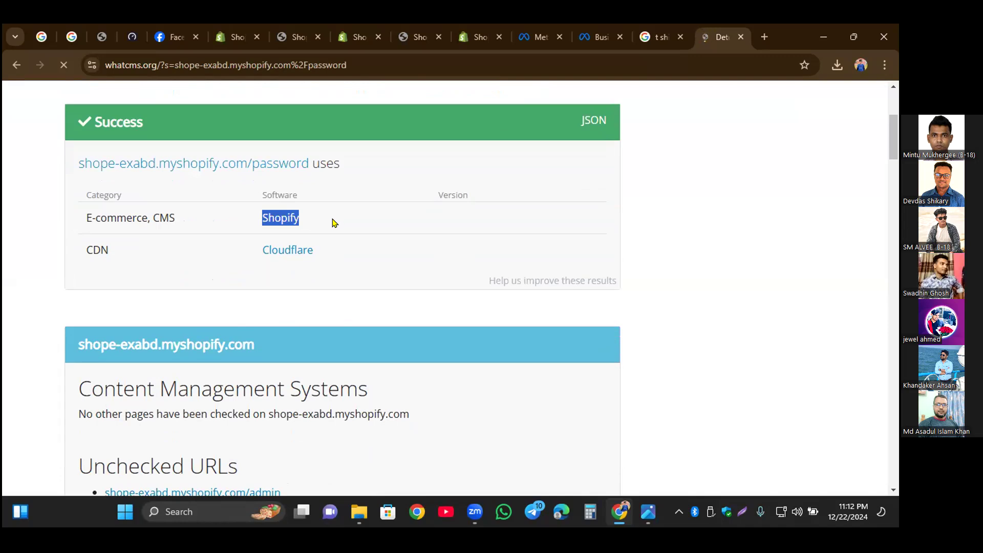
left_click(307, 223)
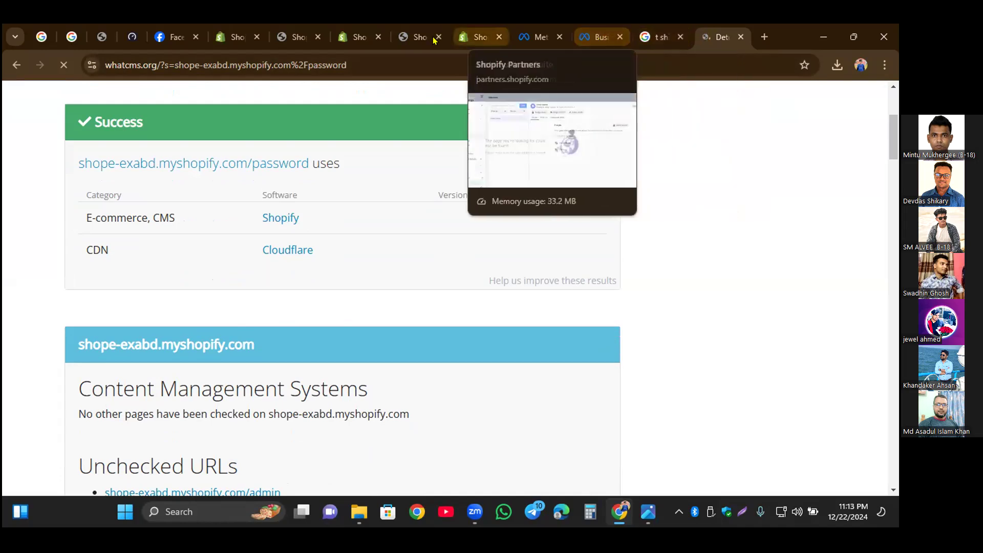
Step: Move the storefront tab after the Business settings tab and open the store's admin by adding /admin to its address
left_click_drag(419, 39, 635, 35)
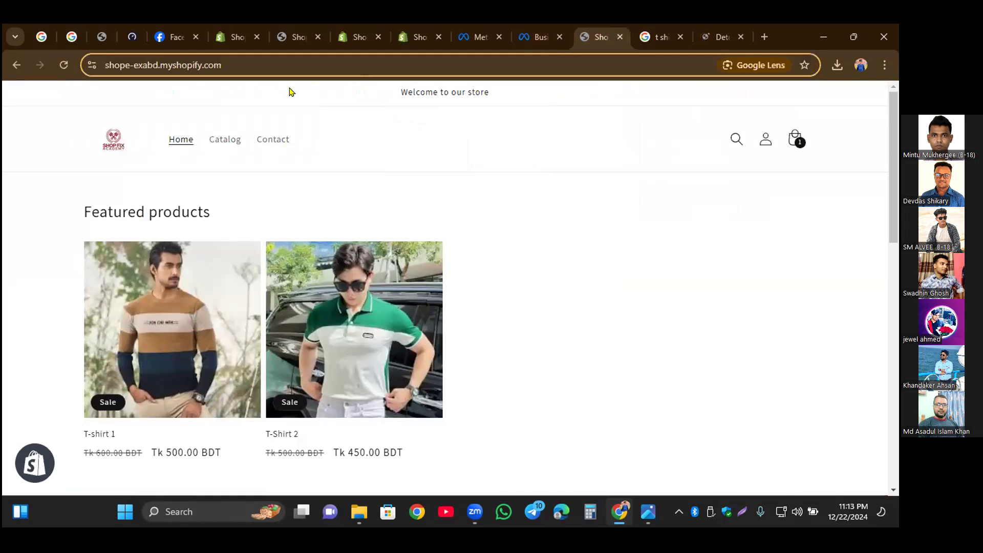
left_click(256, 58)
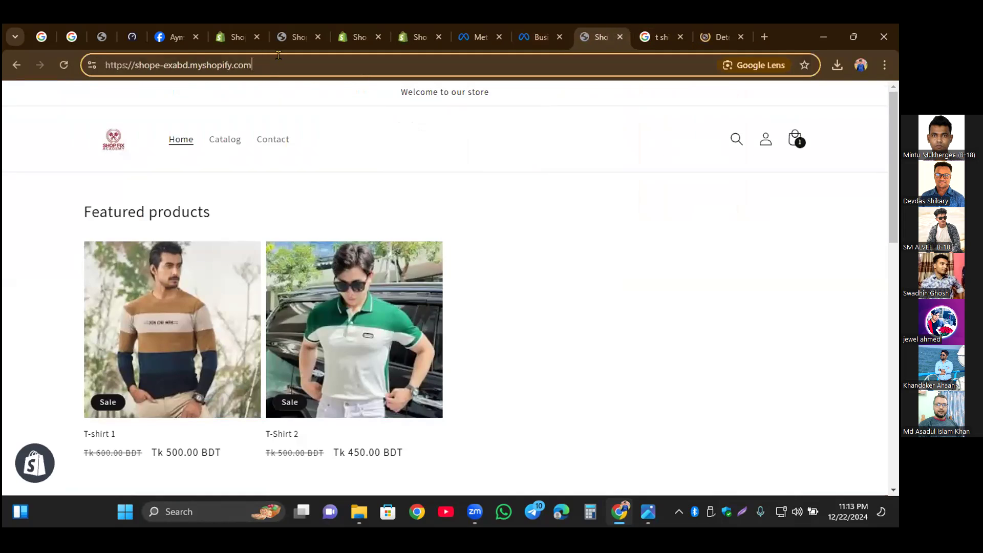
type("/")
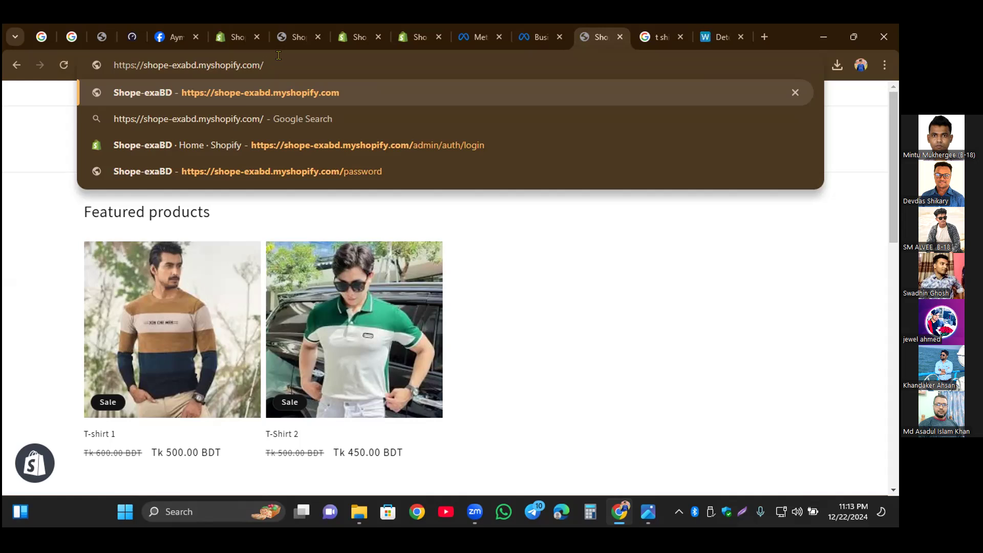
type("admin")
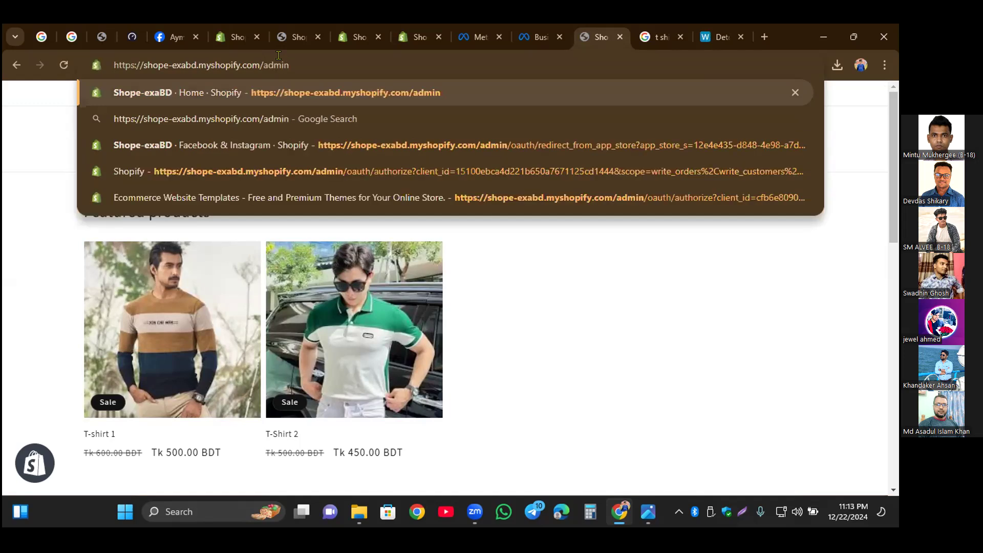
key("Return")
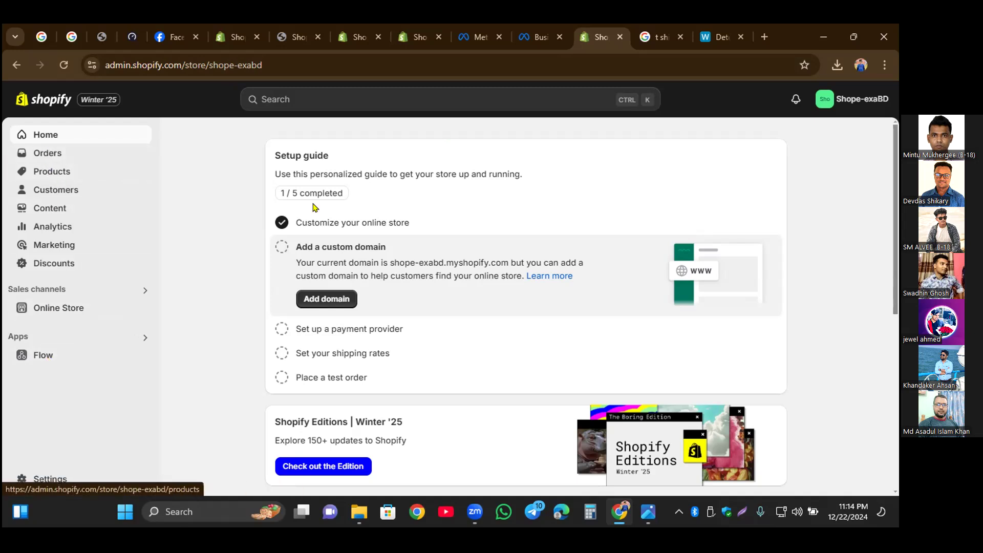
Step: Look through the Shopify admin home page and open the online store in a new browser tab
scroll(177, 340, "down", 4)
scroll(178, 340, "down", 2)
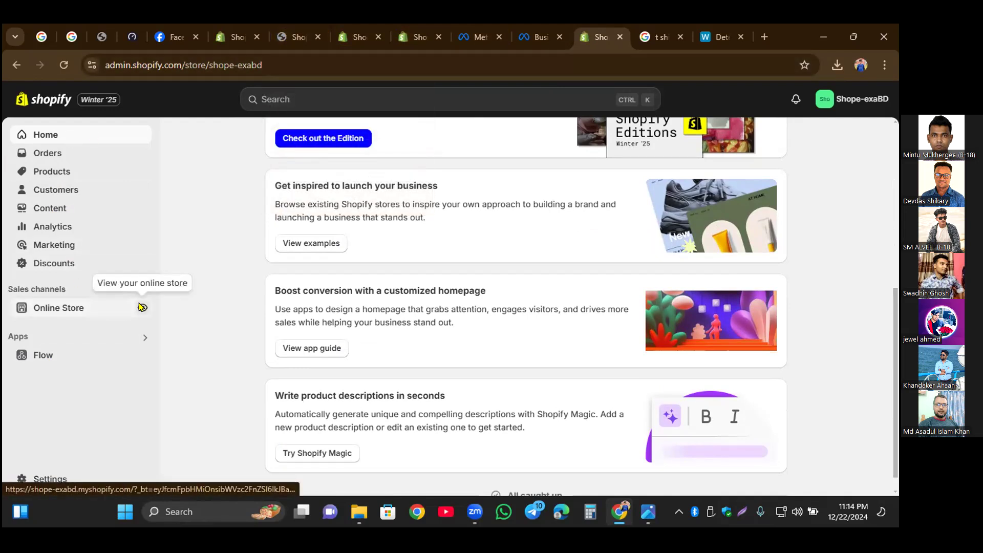
right_click(142, 306)
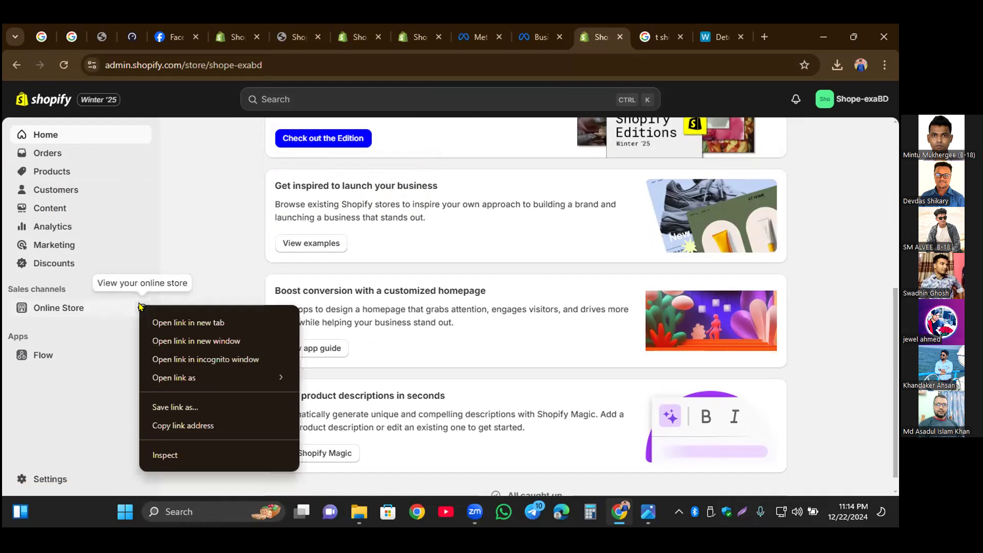
left_click(194, 324)
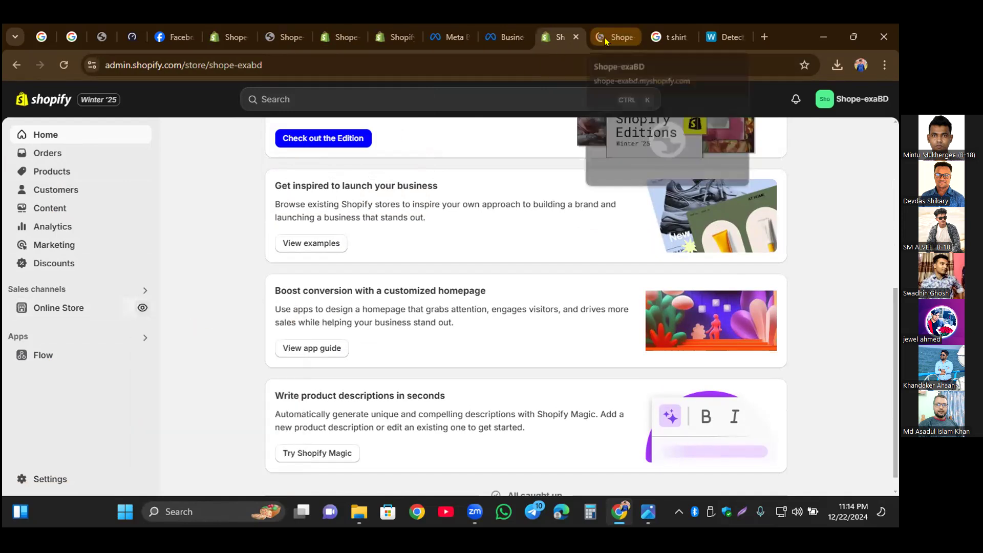
left_click(623, 43)
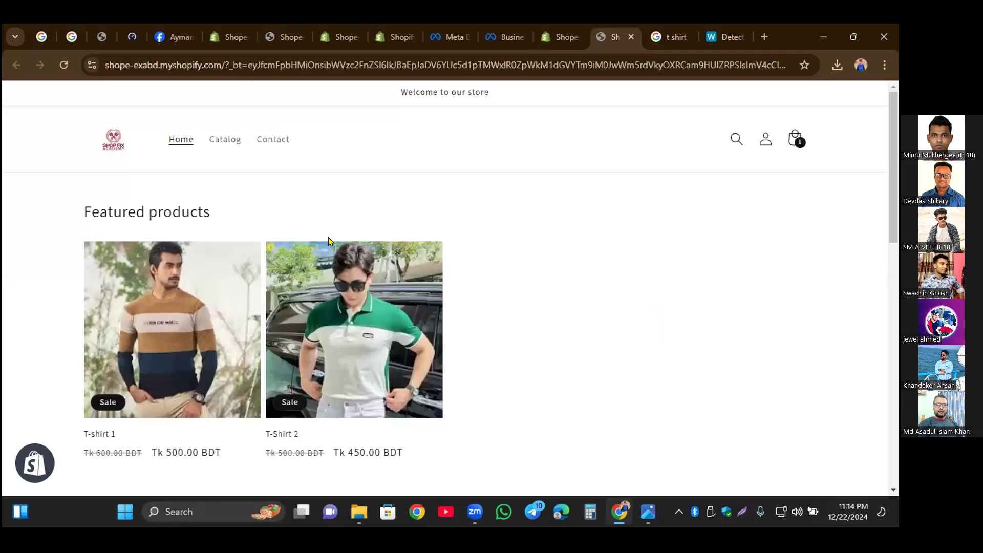
Step: Compare the Shopify admin with the storefront, loading the storefront's home page through the store logo
left_click(555, 41)
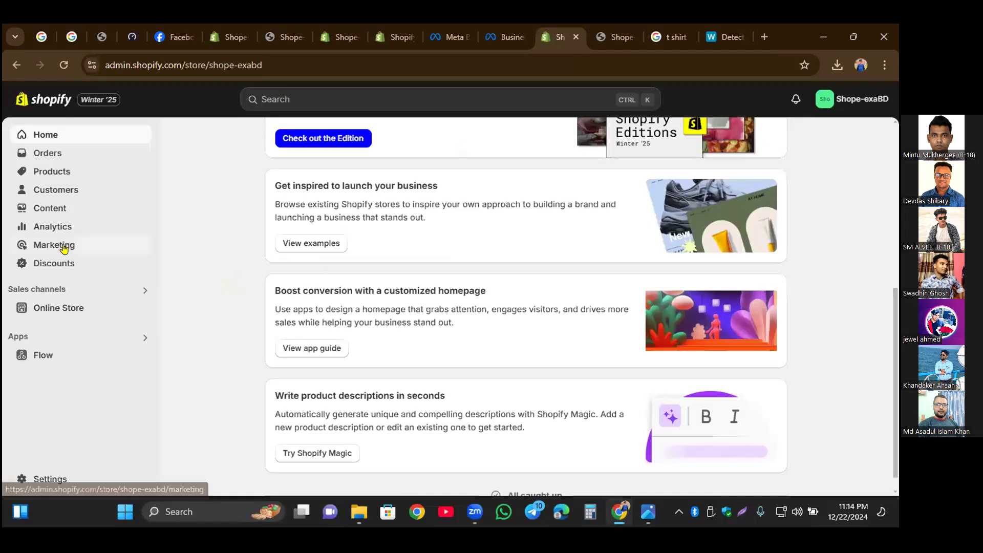
left_click(597, 41)
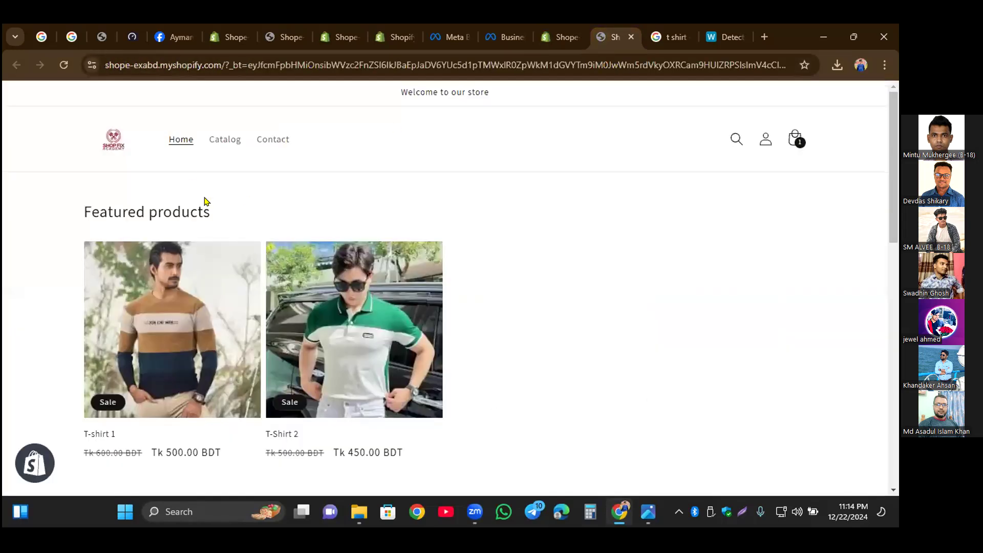
left_click(105, 144)
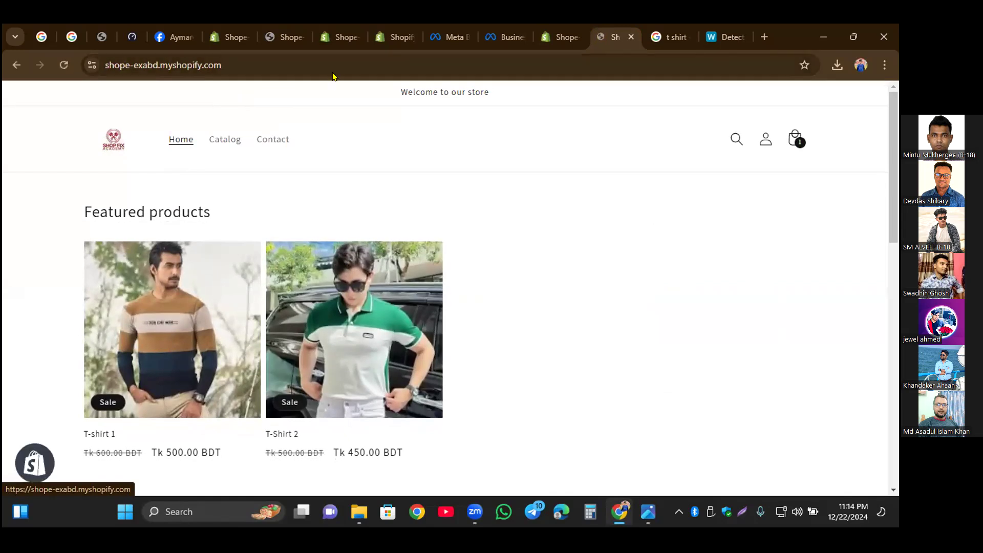
left_click(570, 42)
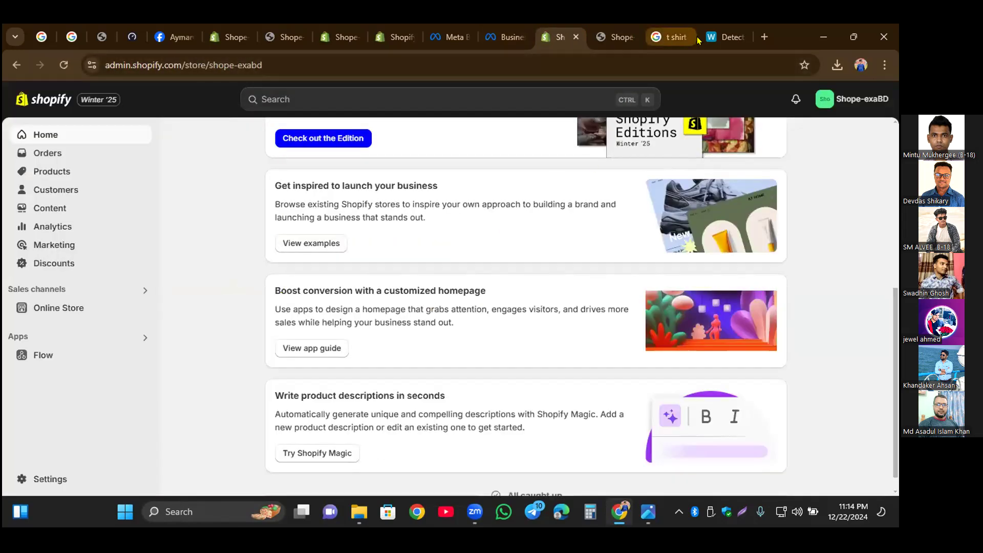
Step: Create a new dataset named Exabd Shopi Pixel in Meta Business settings, checking the storefront before naming it
left_click(501, 40)
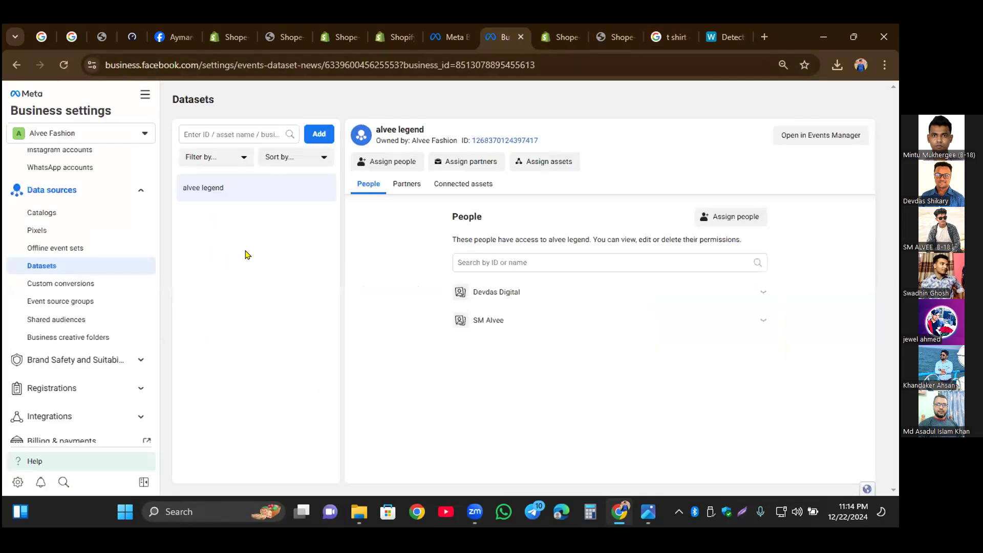
left_click(325, 135)
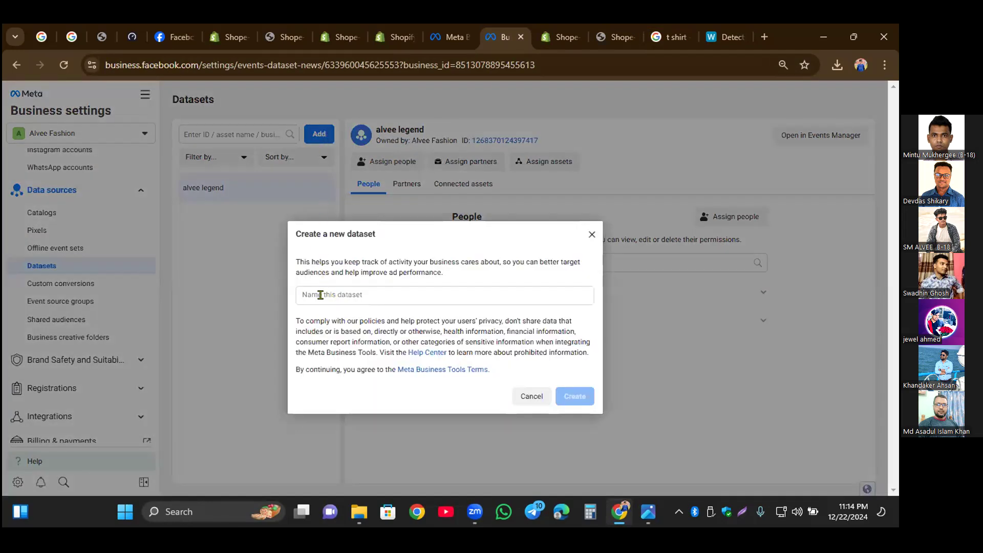
left_click(326, 294)
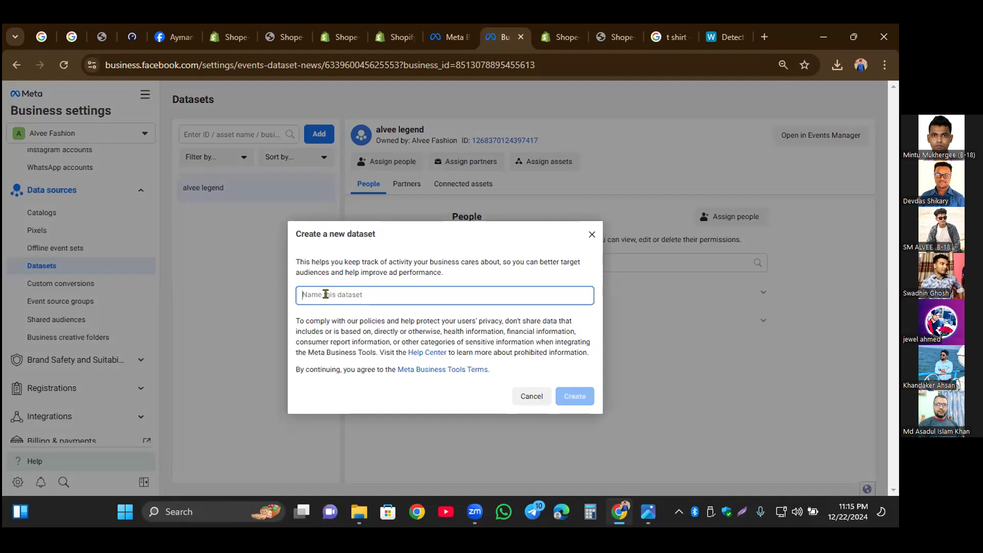
left_click(615, 41)
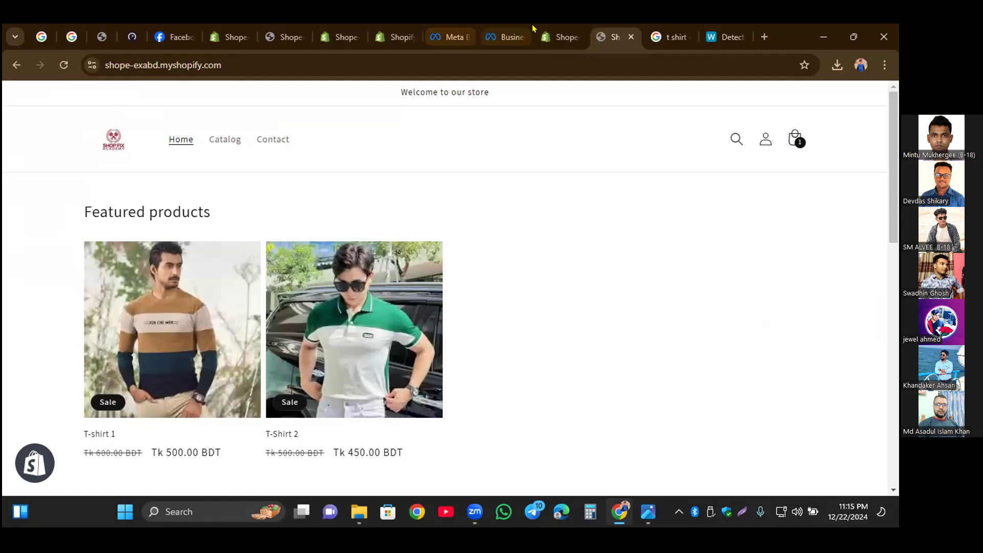
left_click(507, 37)
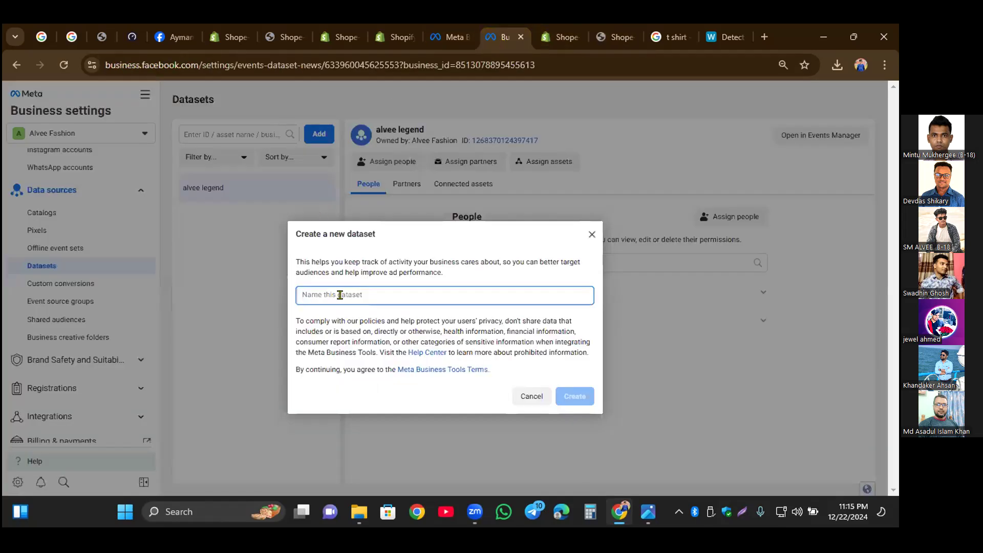
type("Exabd")
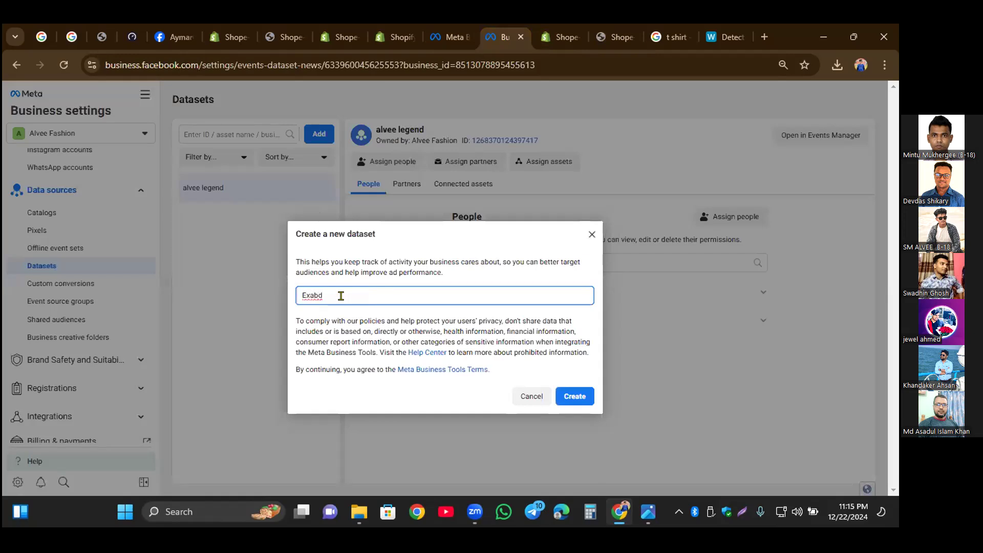
type(" Shopp Pixel")
left_click(341, 296)
type("i")
left_click(453, 296)
left_click(575, 396)
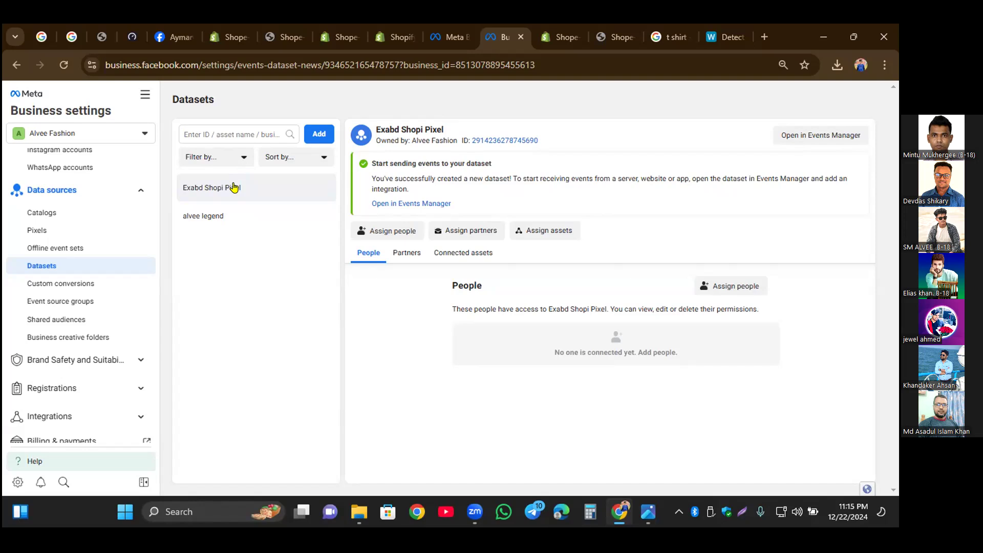
Step: Open the Exabd Shopi Pixel dataset in Events Manager and start the manual Conversions API setup, continuing to event selection
left_click(830, 138)
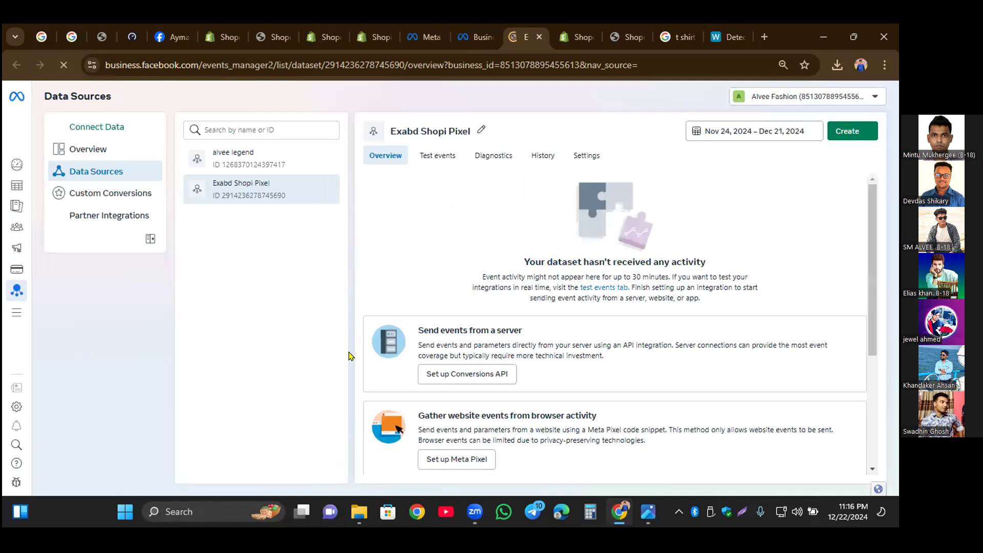
left_click(444, 375)
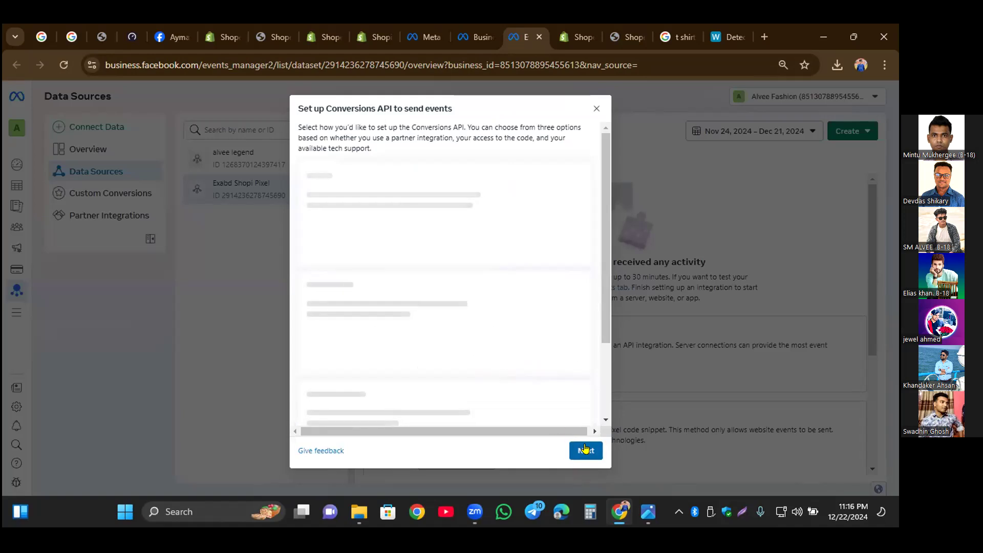
left_click(597, 109)
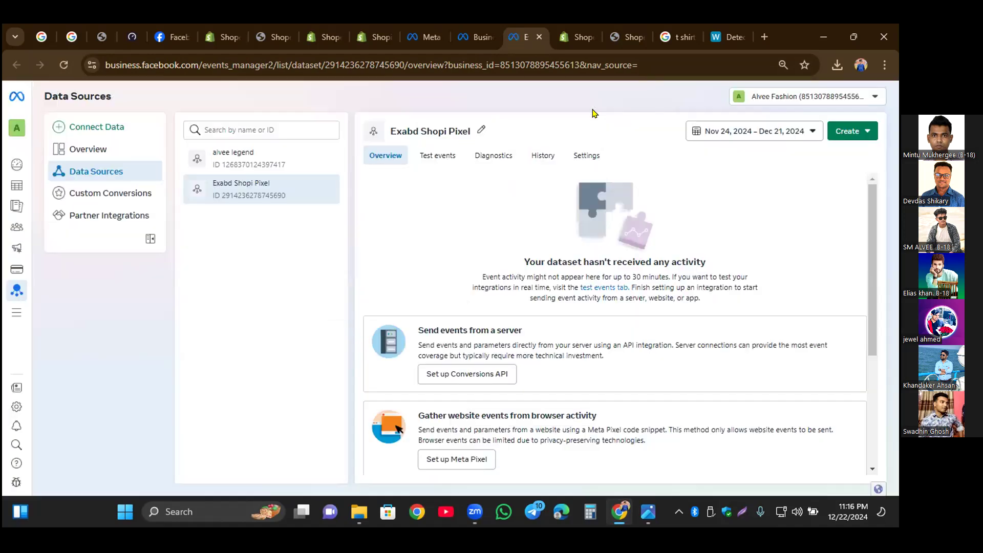
left_click(443, 470)
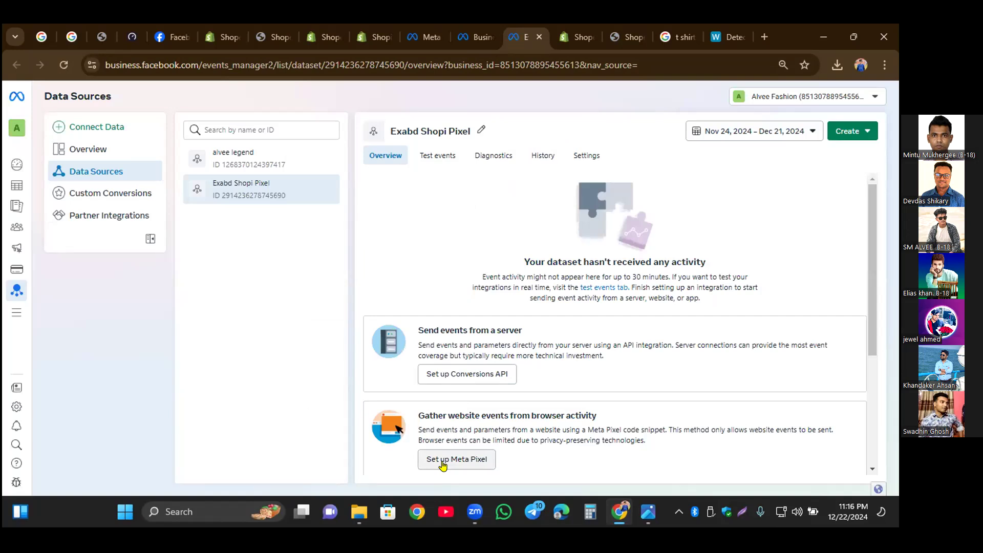
left_click(445, 465)
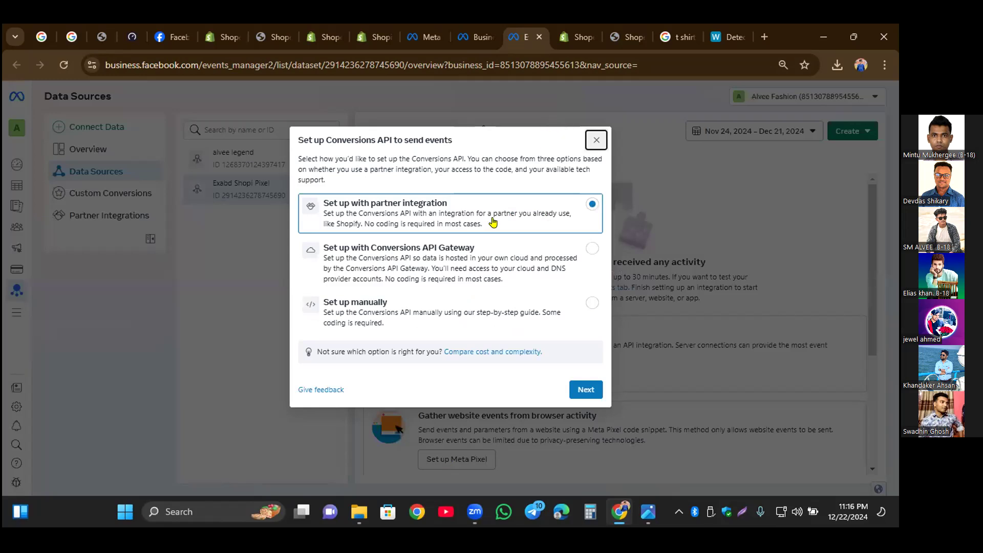
left_click(337, 308)
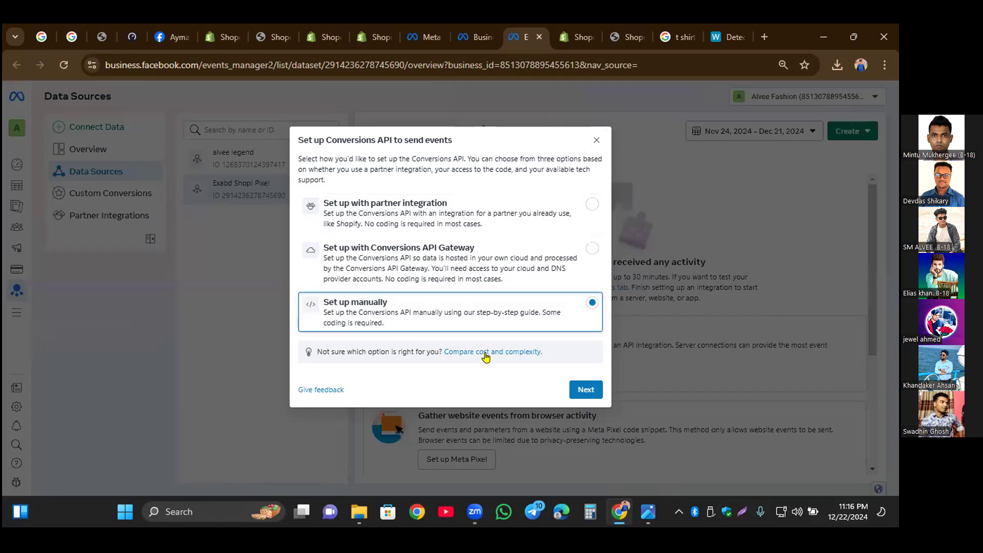
left_click(576, 388)
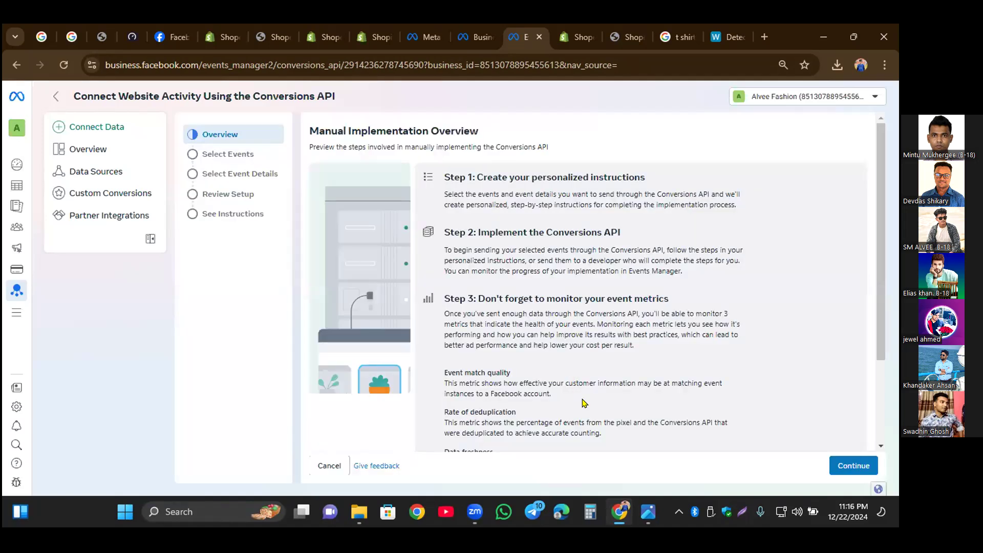
left_click(848, 465)
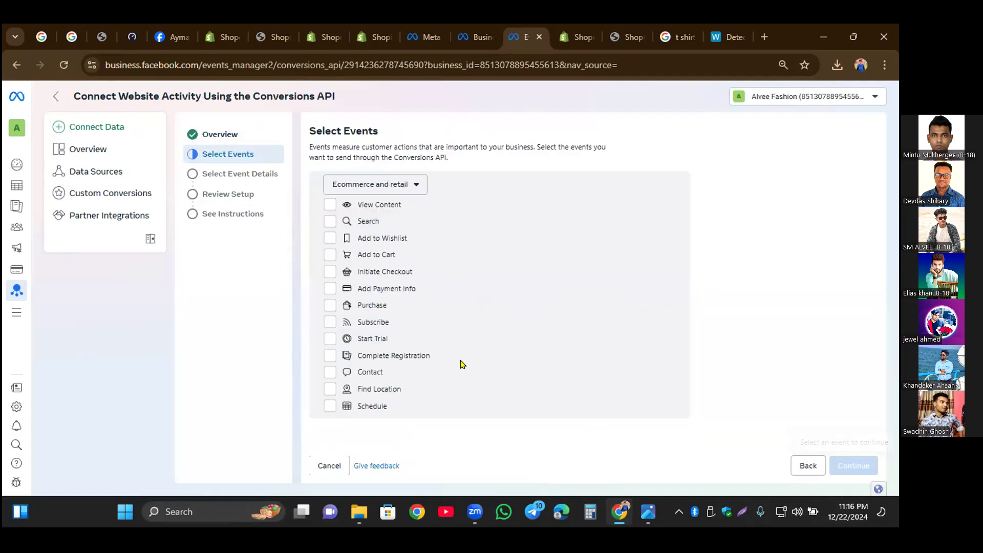
Step: Select every Ecommerce and retail event except Complete Registration for the Conversions API and continue to the event details
left_click(400, 186)
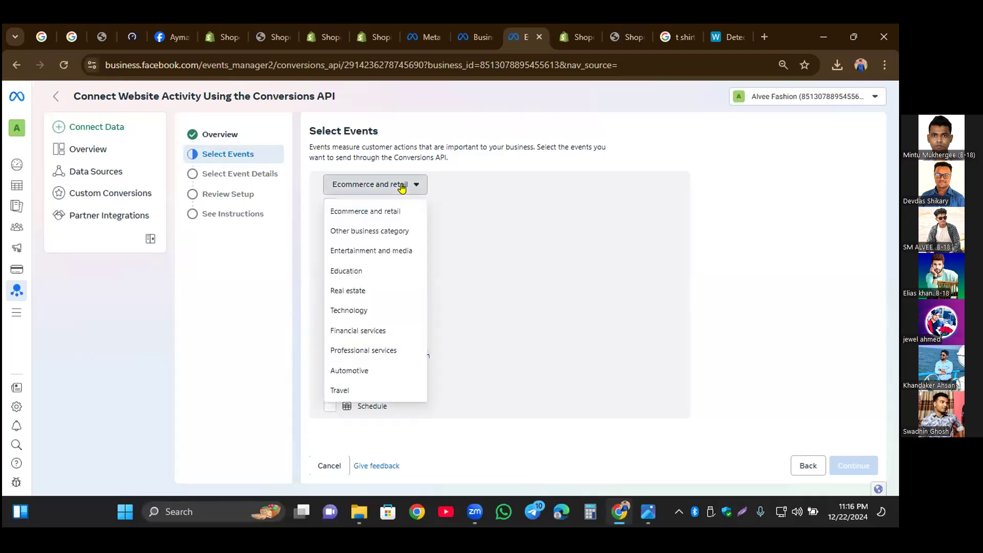
left_click(401, 186)
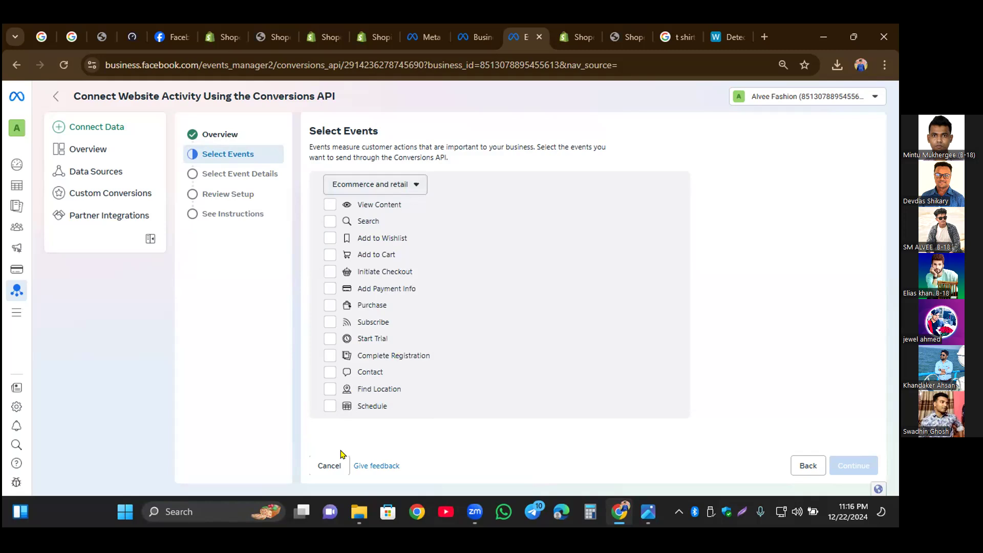
left_click(330, 205)
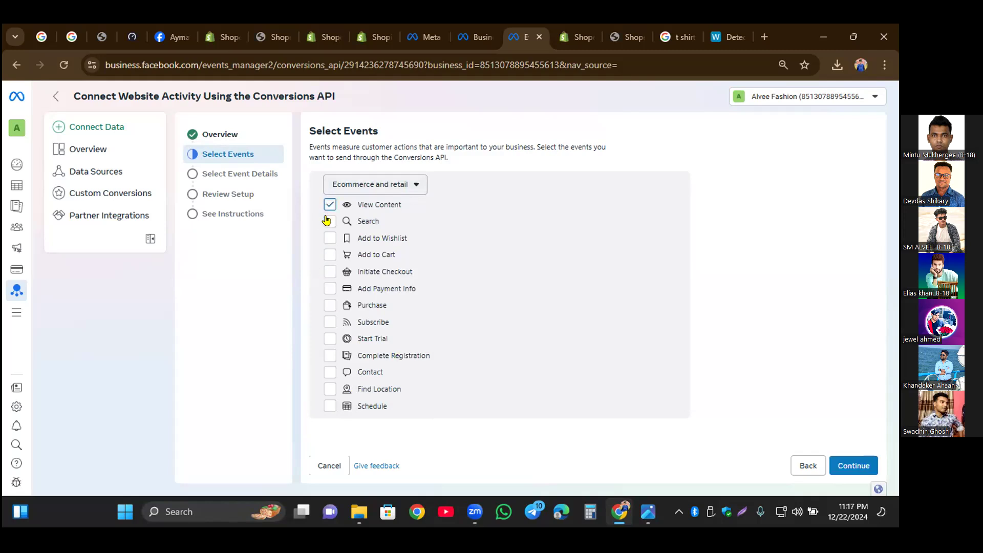
left_click(328, 222)
left_click(328, 239)
left_click(328, 256)
left_click(328, 272)
left_click(329, 306)
left_click(329, 339)
left_click(328, 407)
left_click(328, 389)
left_click(329, 373)
left_click(327, 322)
left_click(329, 289)
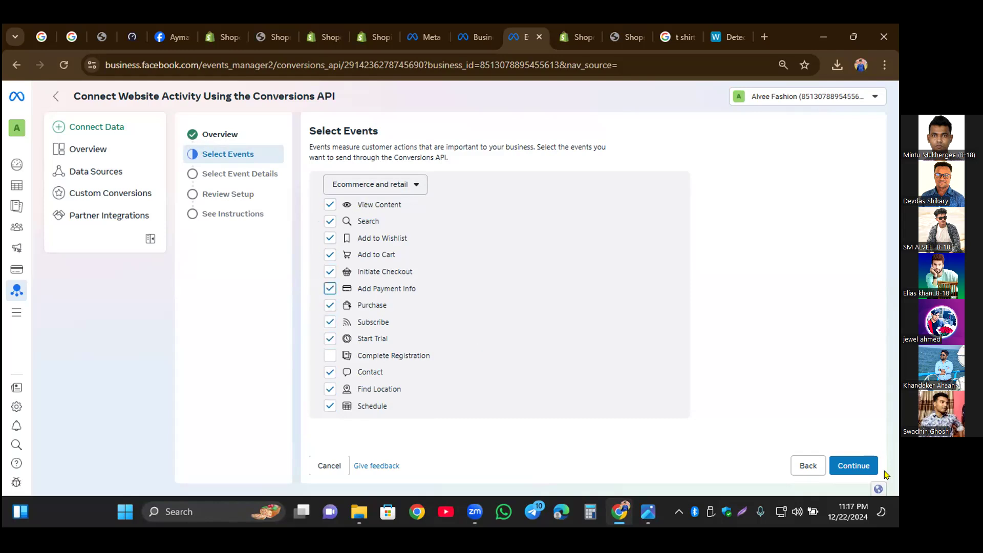
left_click(858, 465)
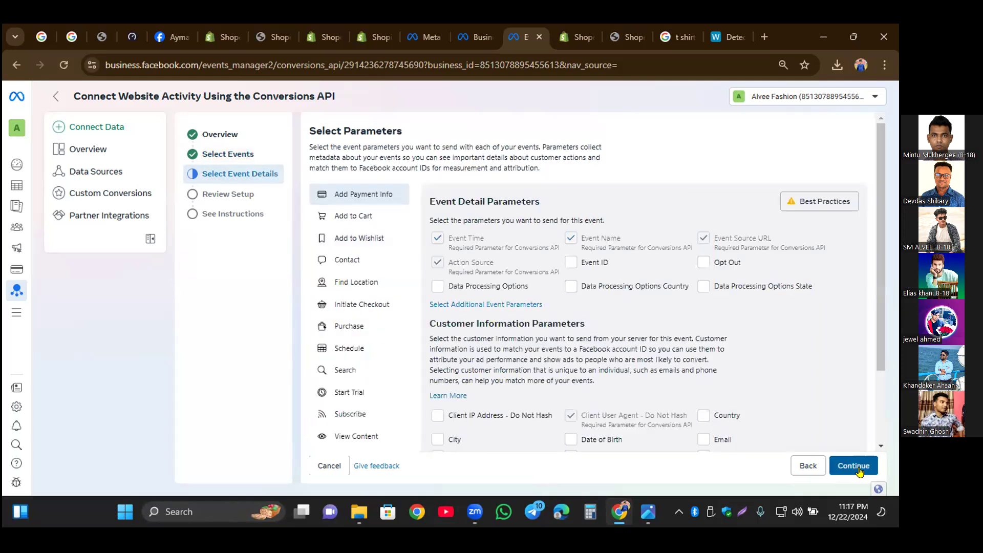
Step: Keep the default event parameters, accept the setup review and finish the Conversions API setup
left_click(859, 471)
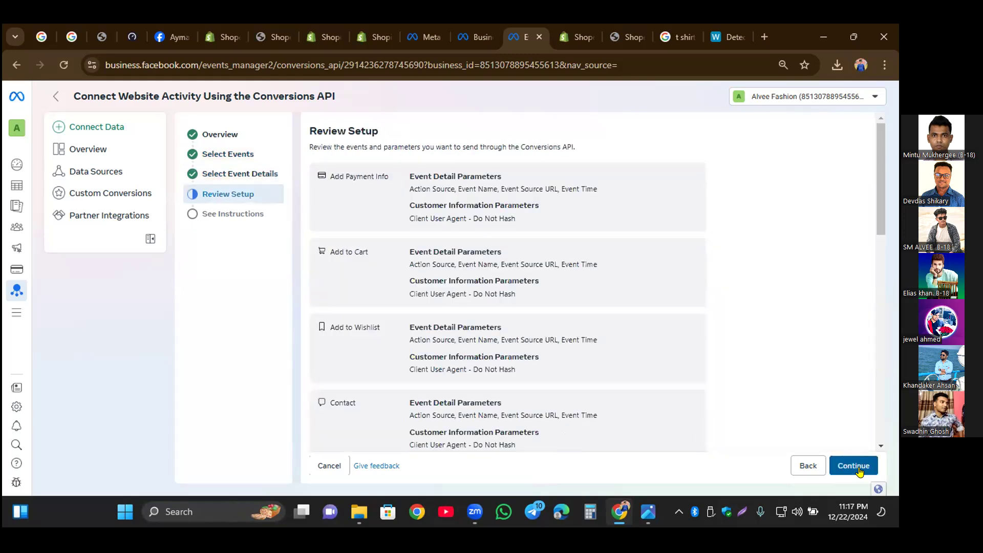
left_click(859, 470)
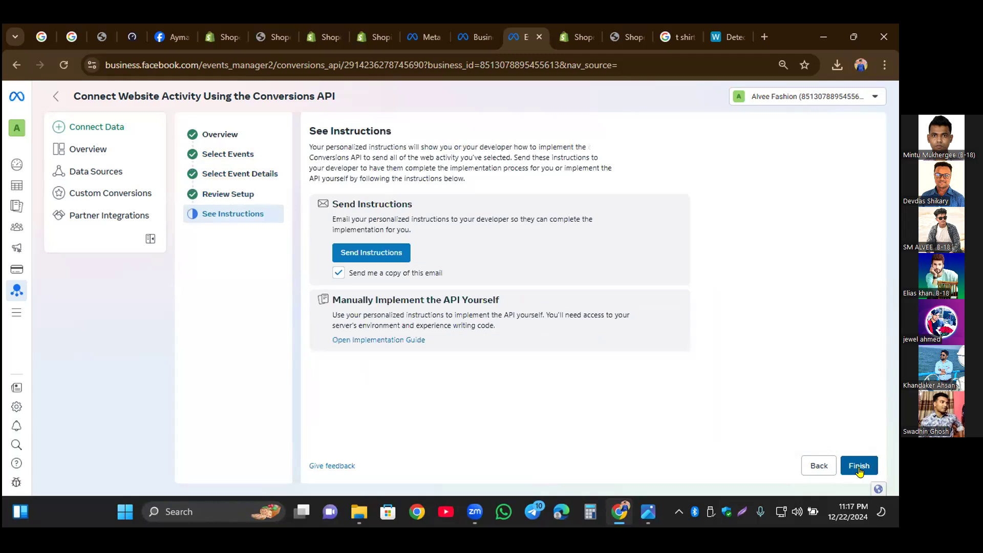
left_click(860, 470)
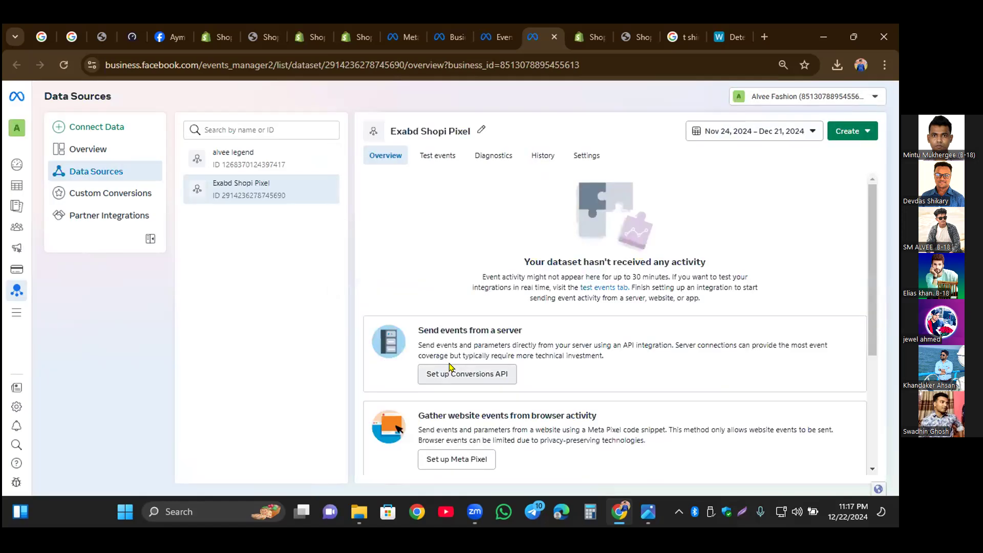
Step: Start the manual Meta Pixel installation for the Exabd Shopi Pixel dataset and copy the pixel base code
left_click(437, 461)
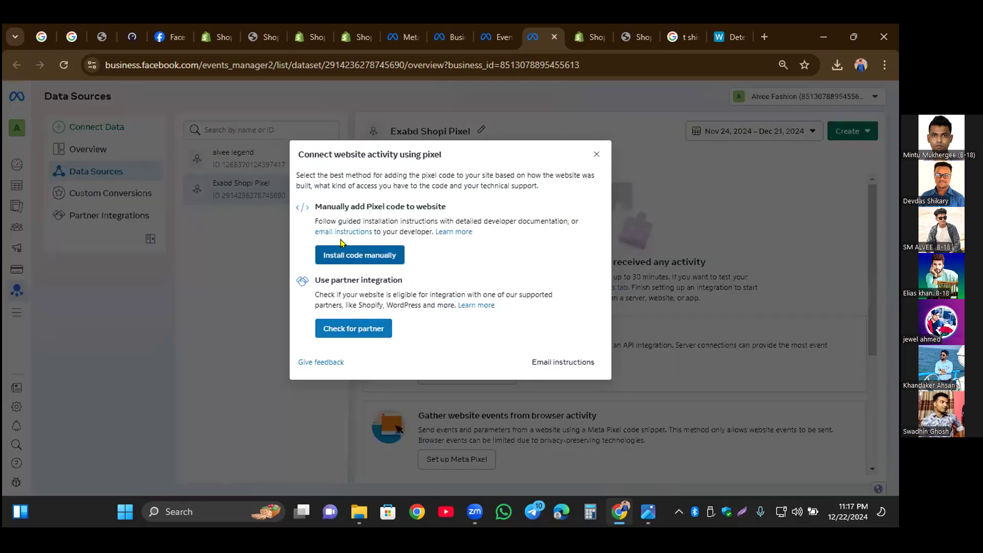
left_click(335, 256)
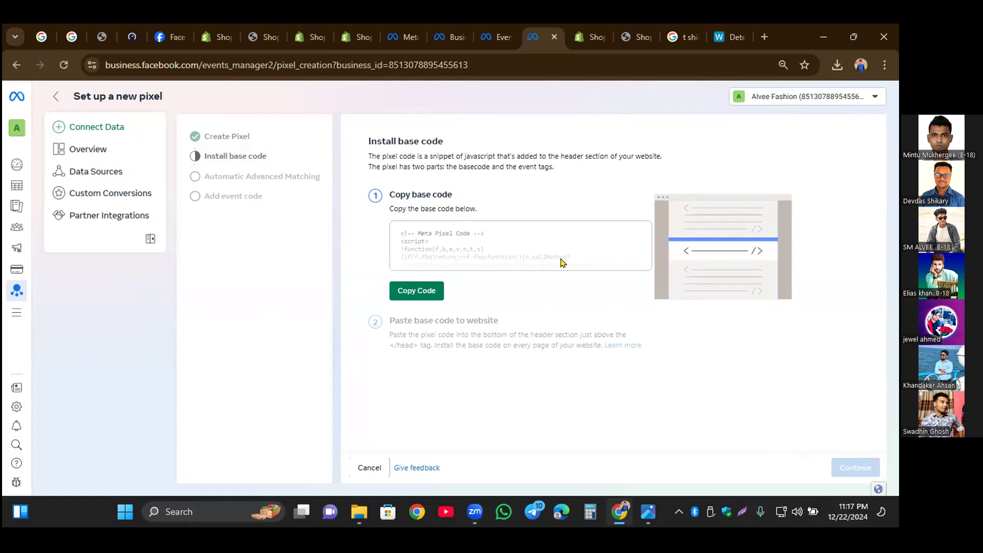
left_click(411, 291)
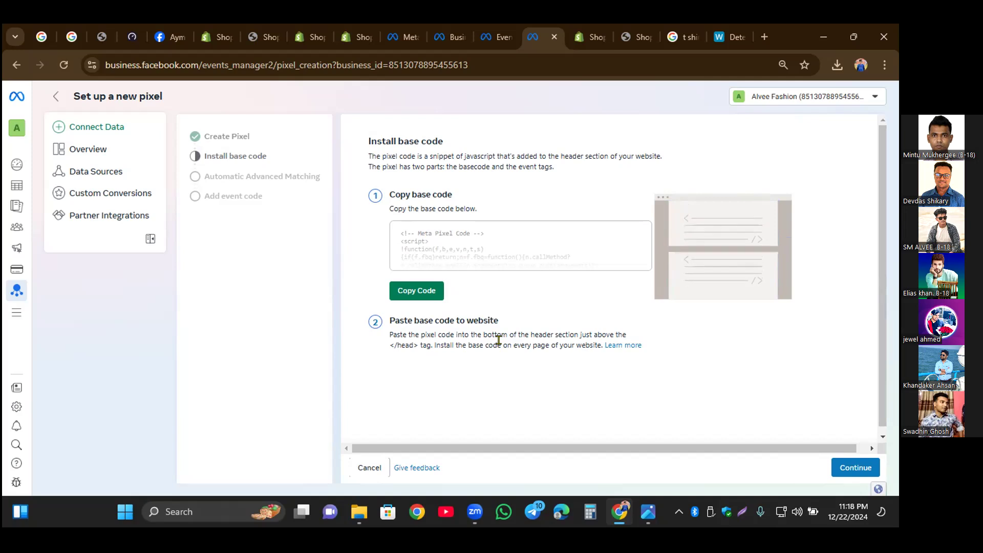
left_click(418, 293)
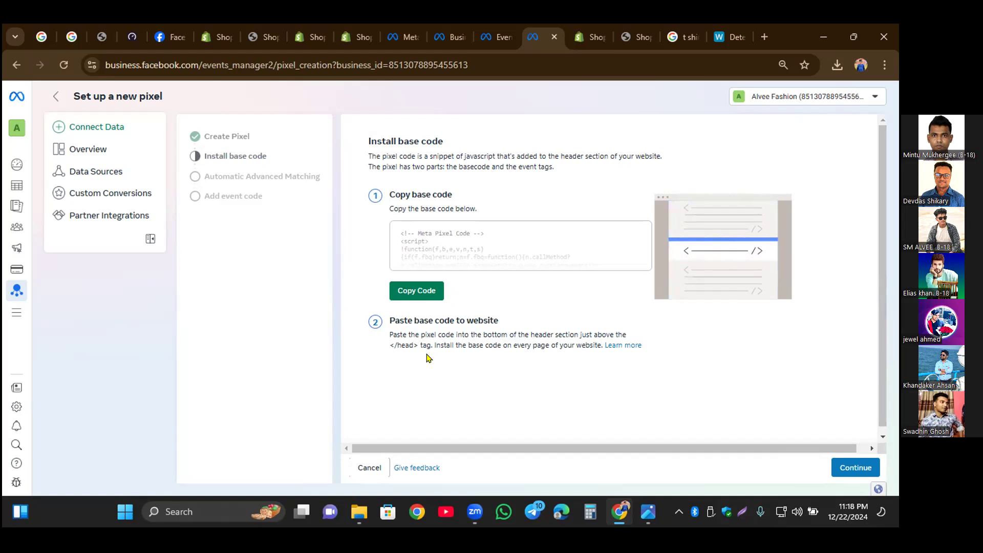
Step: Switch to the Shopify admin, open the online store's themes and locate the current theme among those listed
left_click(588, 40)
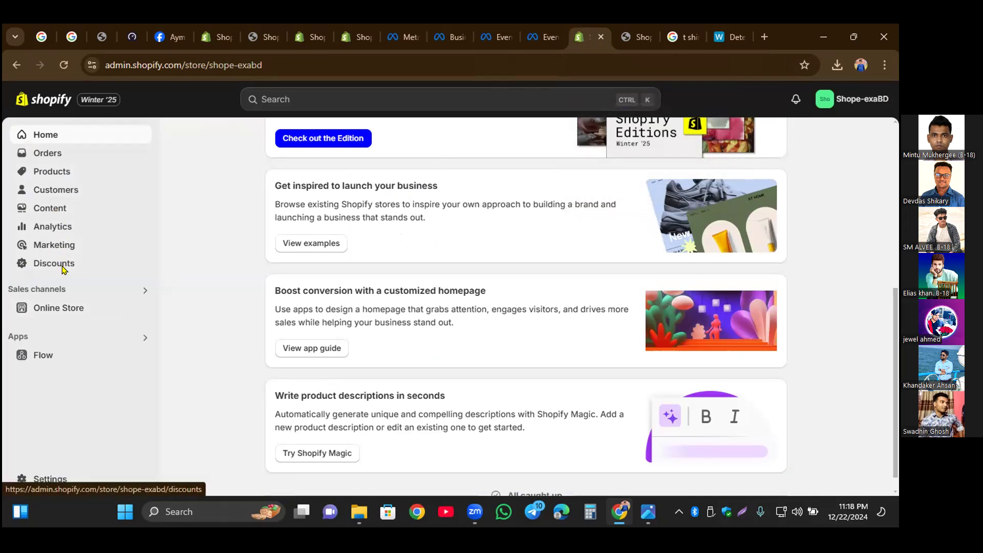
left_click(44, 310)
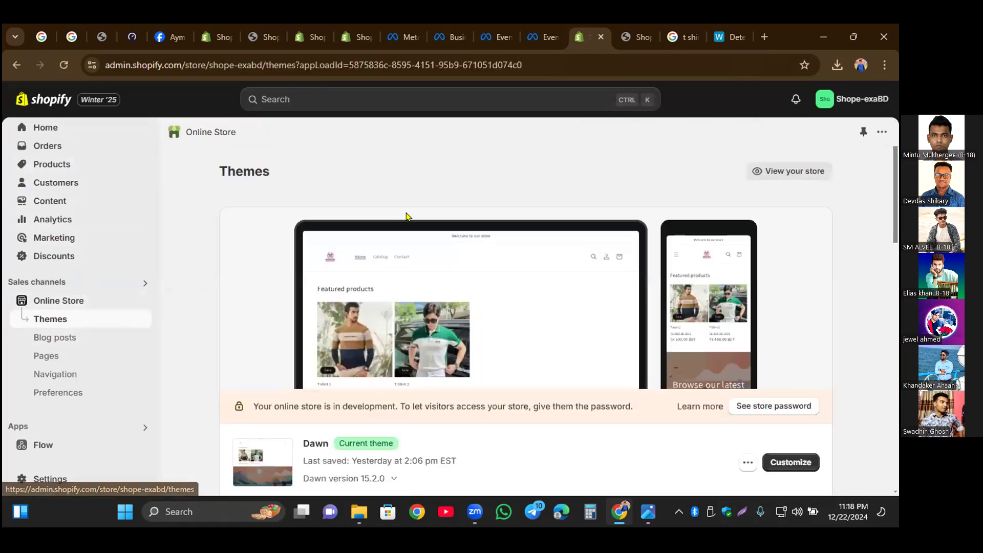
scroll(414, 215, "down", 2)
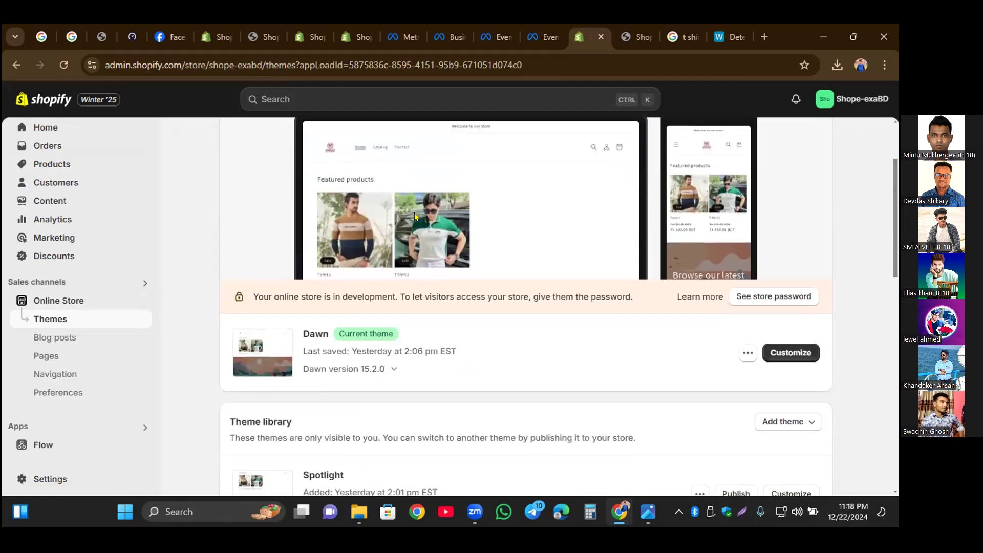
scroll(414, 213, "down", 2)
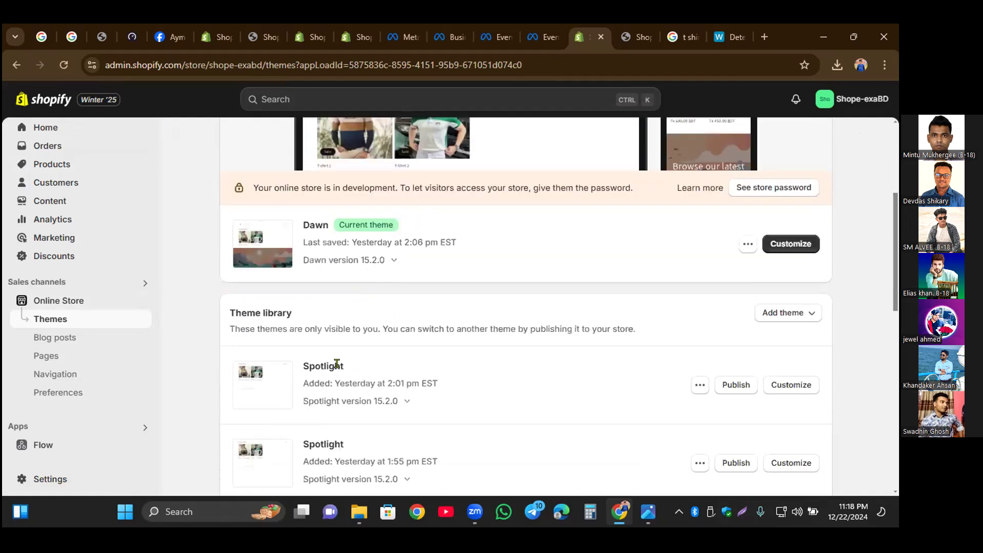
scroll(325, 432, "down", 4)
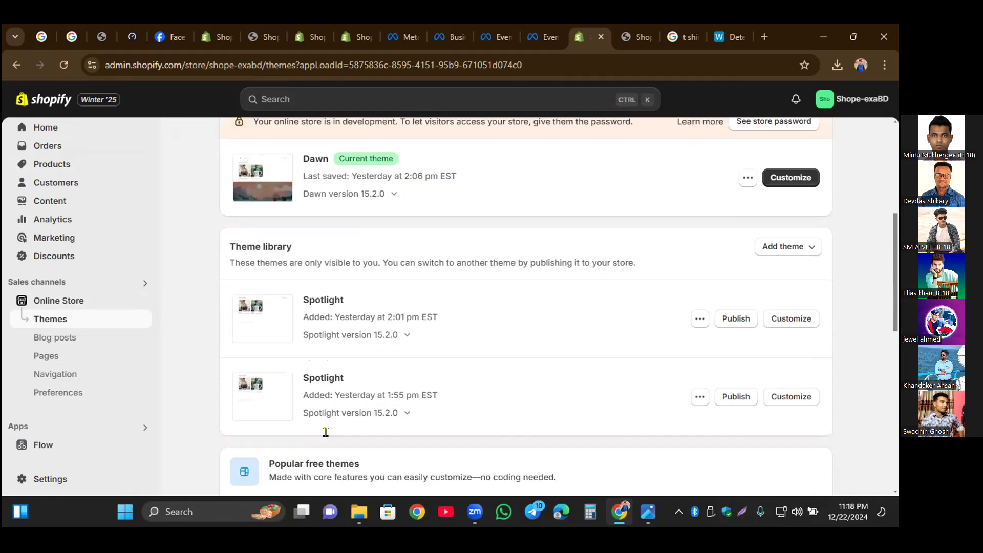
scroll(325, 432, "up", 6)
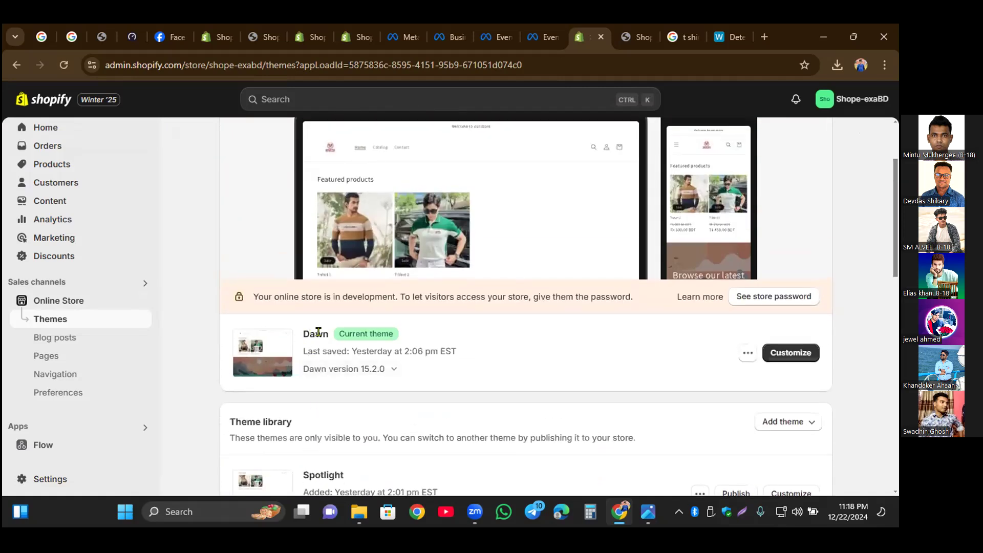
left_click_drag(338, 334, 403, 333)
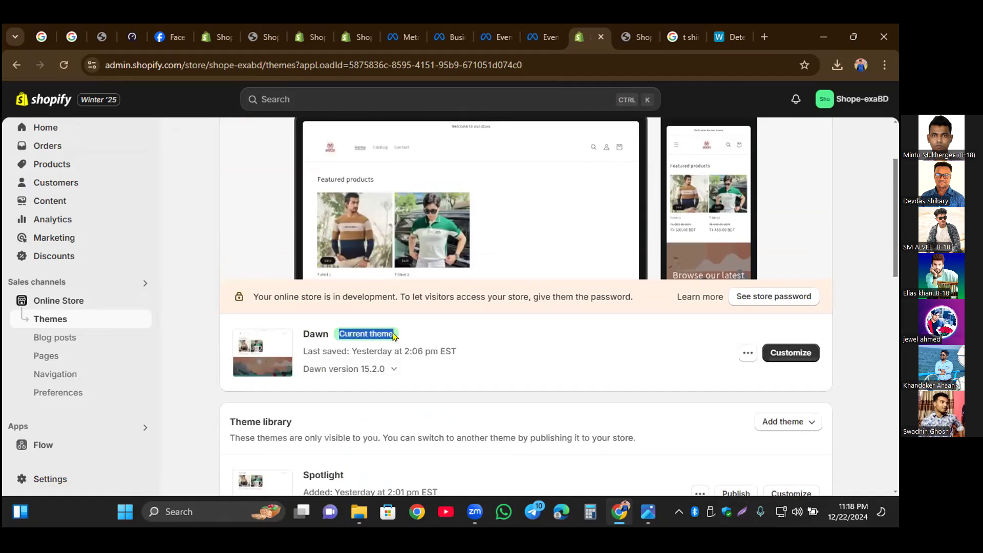
Step: Open the code of the current Dawn theme for editing and show its theme.liquid layout file
scroll(357, 366, "down", 2)
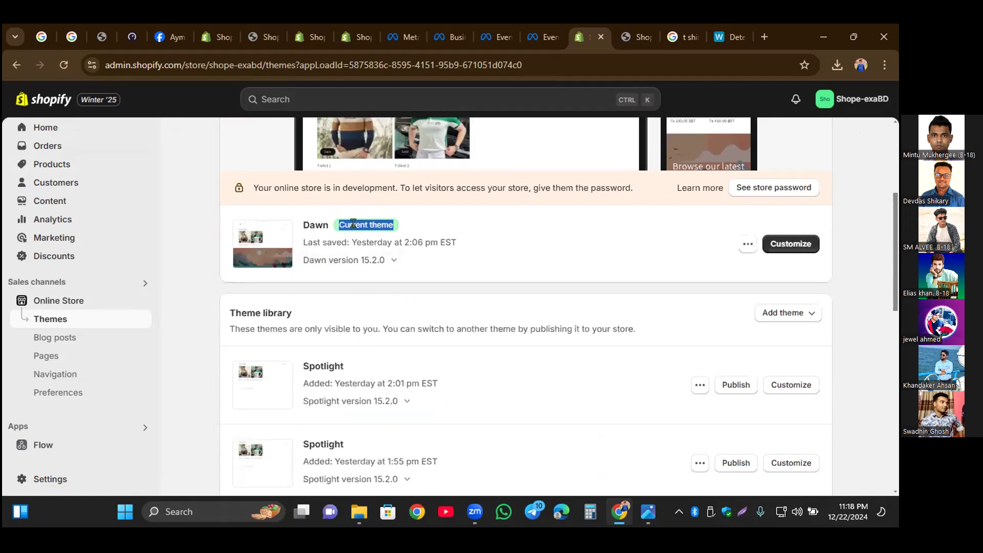
left_click(415, 223)
left_click_drag(309, 367, 336, 358)
left_click(353, 365)
left_click_drag(325, 228, 455, 223)
left_click(464, 223)
left_click(747, 244)
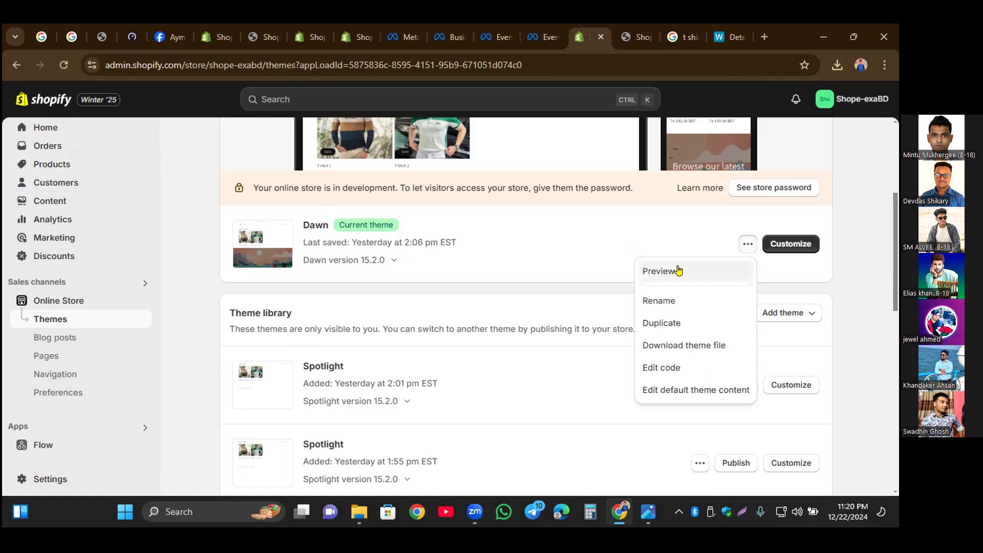
left_click(651, 370)
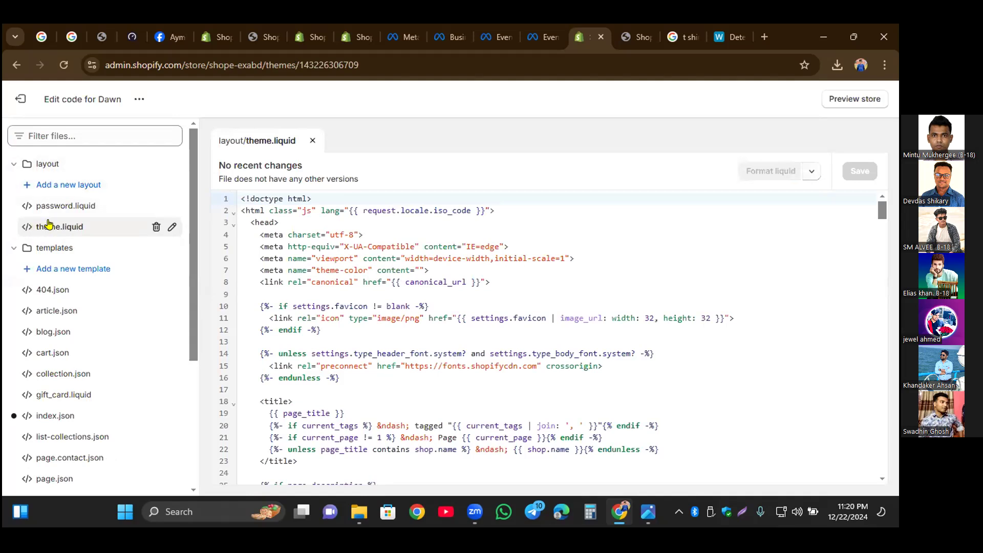
left_click(69, 230)
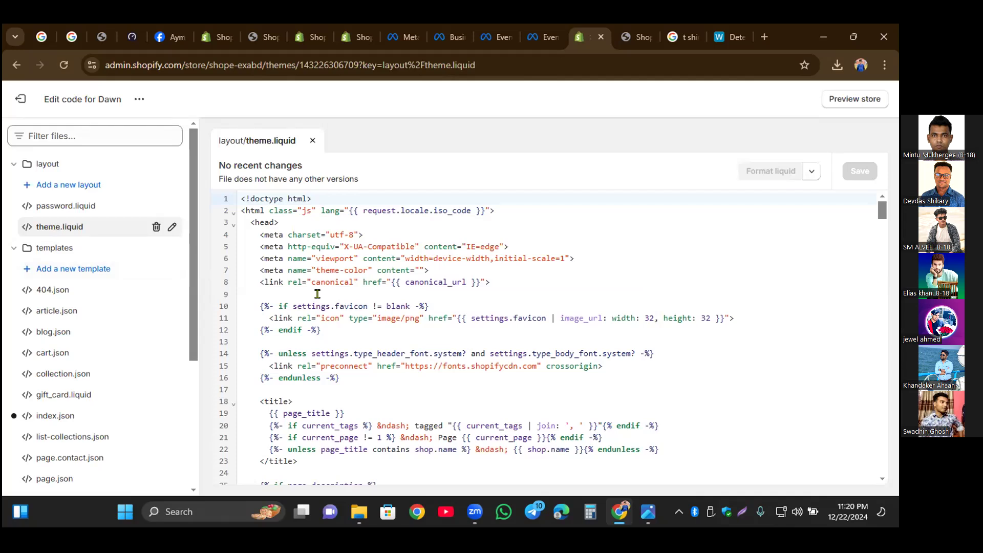
Step: Look through the theme.liquid code from the style rules to the stylesheet links, then return to its beginning
scroll(318, 294, "down", 9)
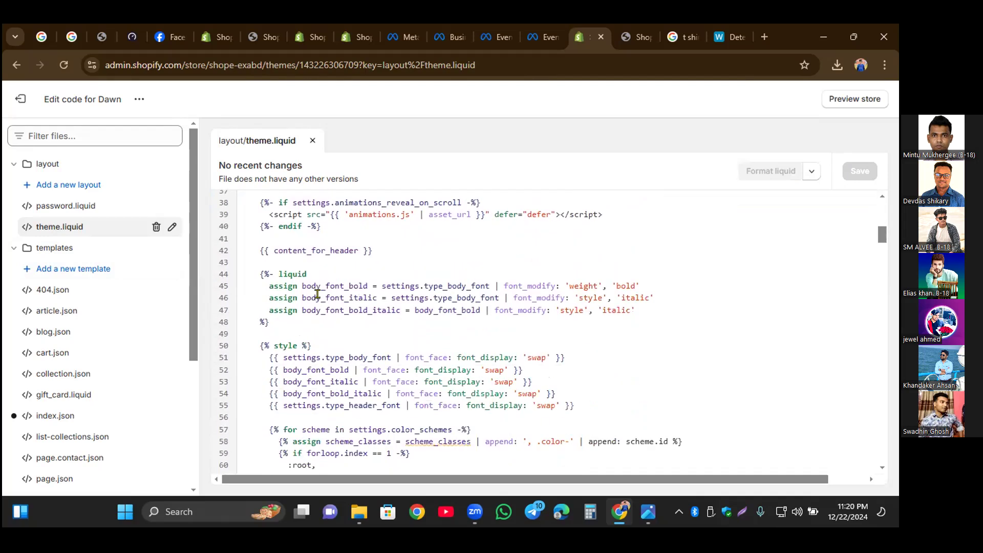
scroll(352, 303, "down", 7)
scroll(352, 302, "down", 7)
scroll(352, 304, "down", 9)
scroll(352, 305, "down", 13)
scroll(352, 308, "down", 12)
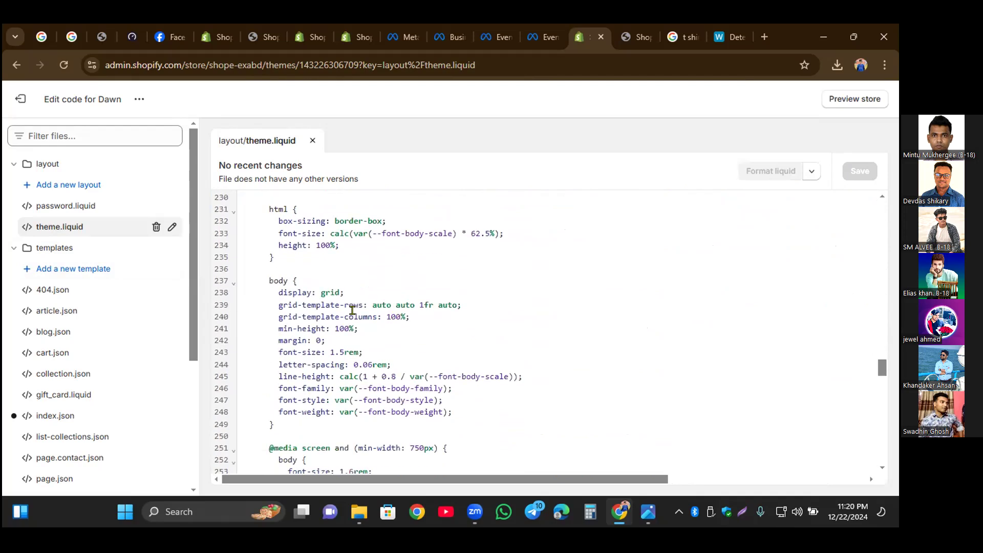
scroll(352, 309, "down", 3)
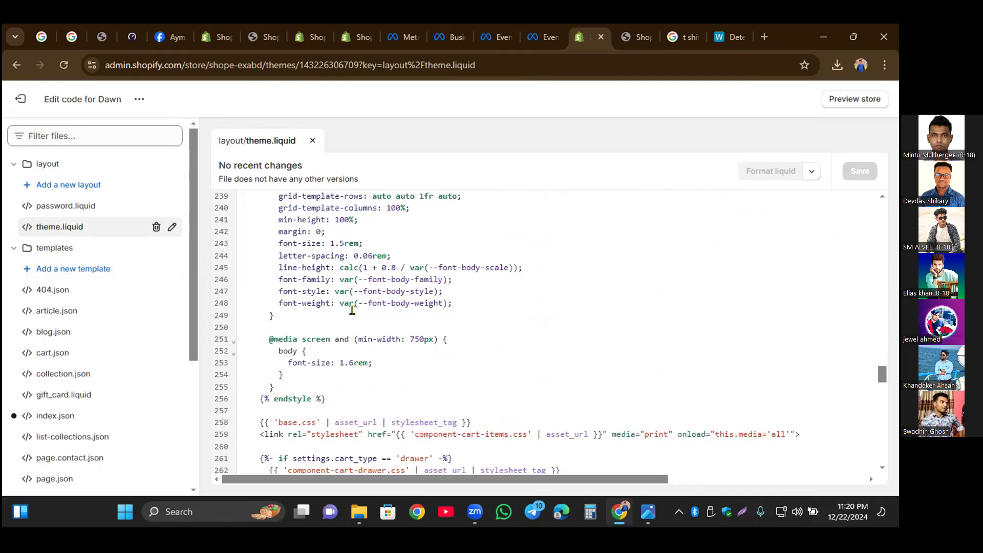
scroll(352, 310, "down", 3)
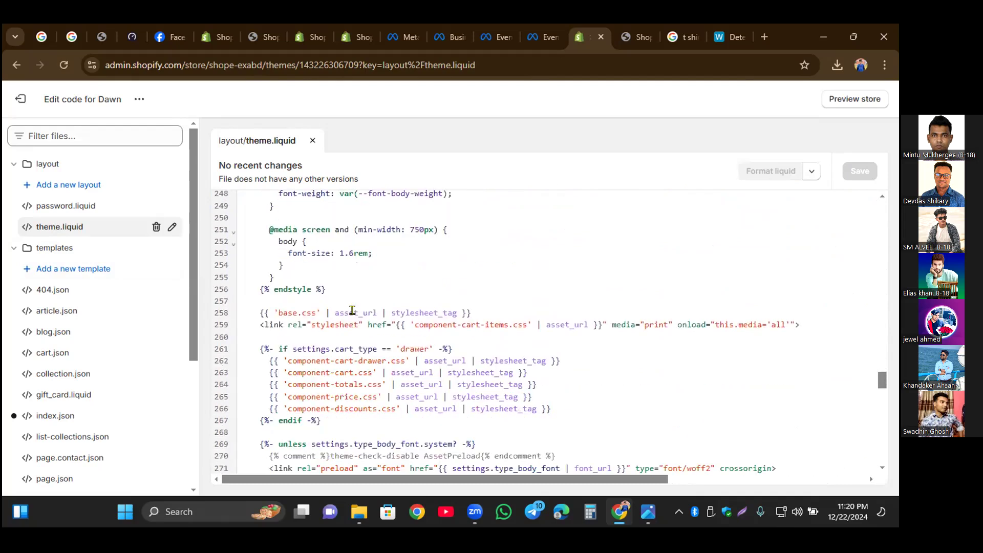
scroll(352, 311, "up", 20)
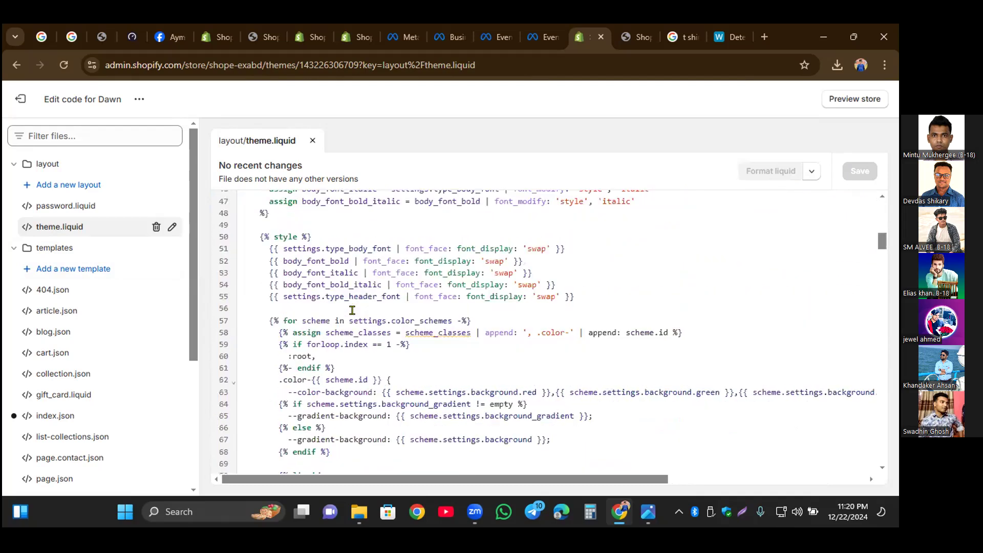
scroll(352, 310, "up", 15)
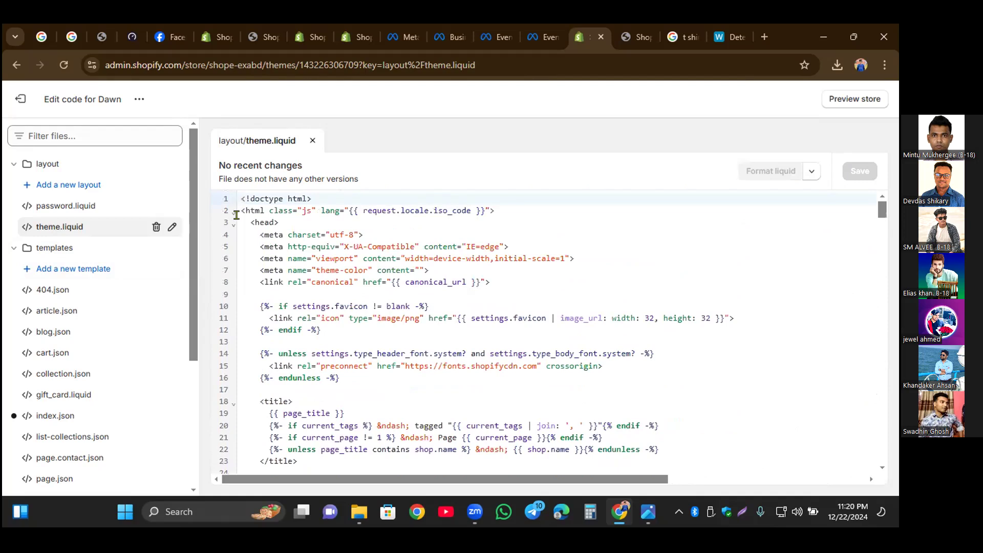
Step: Examine the opening head tag in theme.liquid and the meta, link and favicon code between it and the title tag
left_click(288, 218)
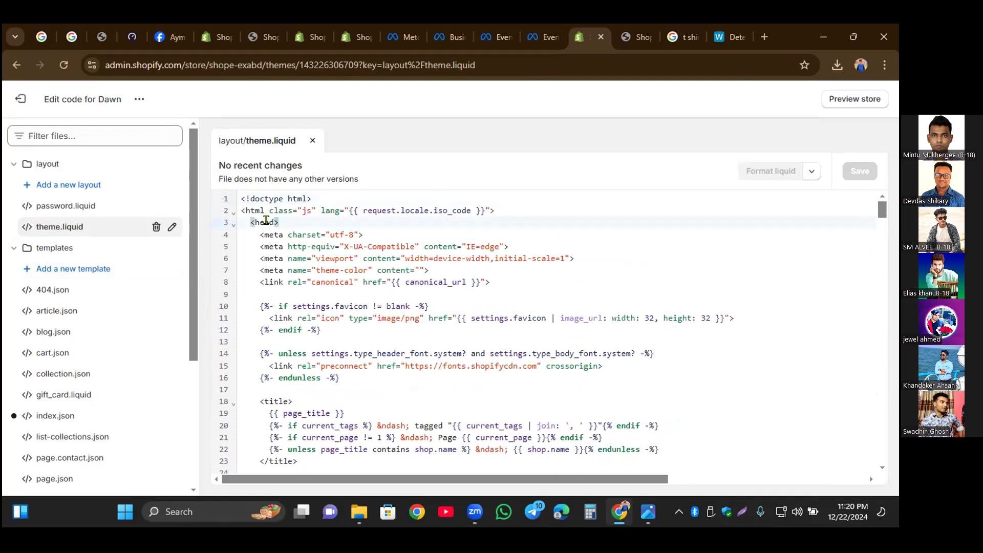
mouse_move(259, 219)
left_click(270, 294)
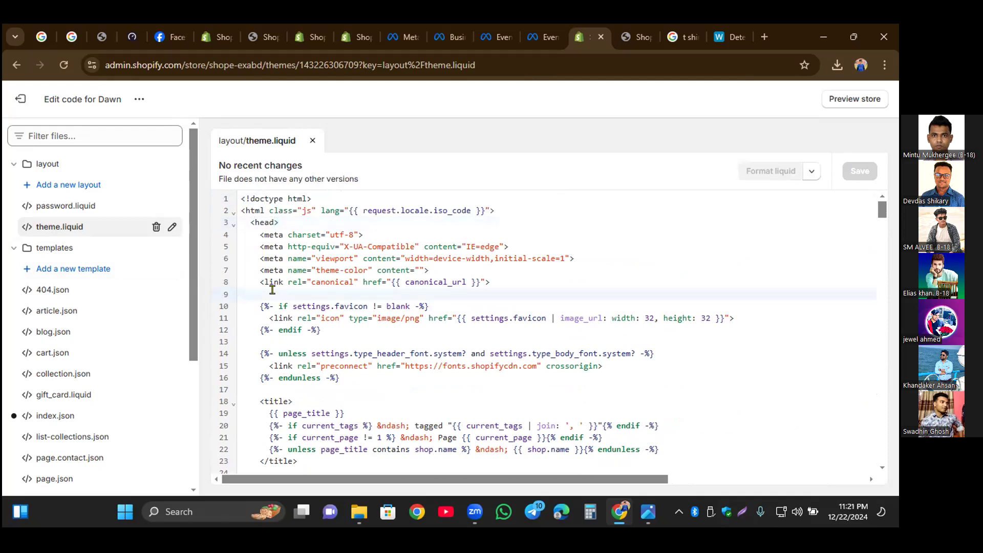
left_click(283, 218)
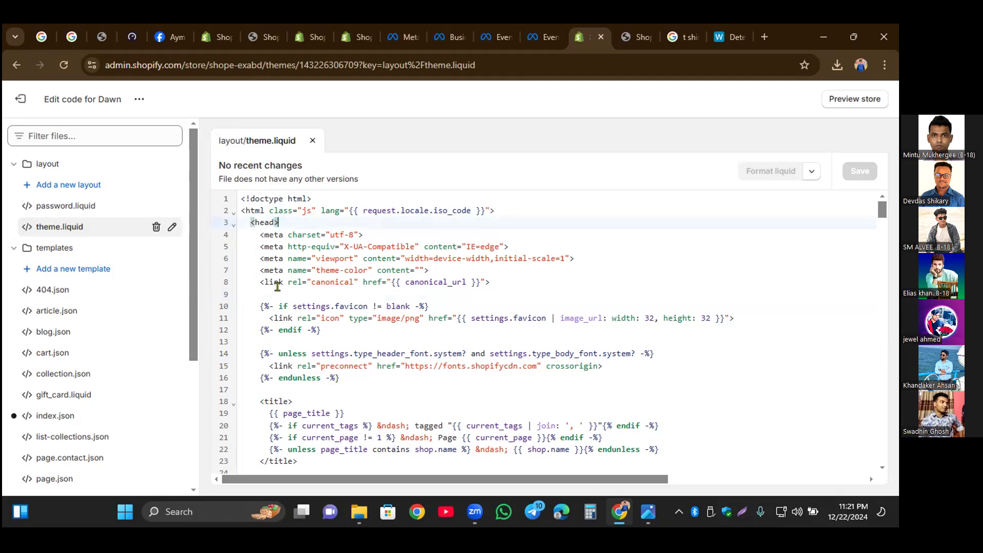
left_click_drag(259, 233, 283, 346)
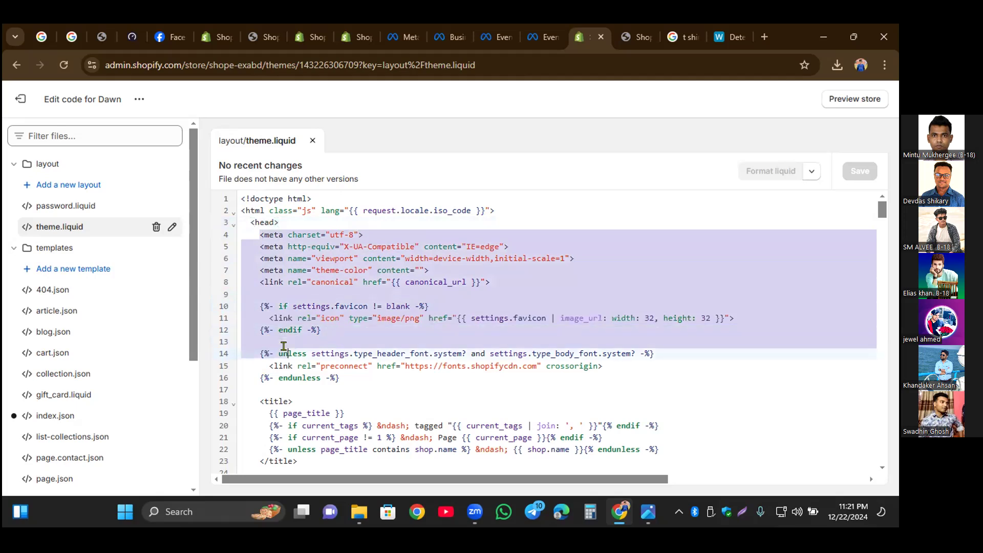
left_click(299, 397)
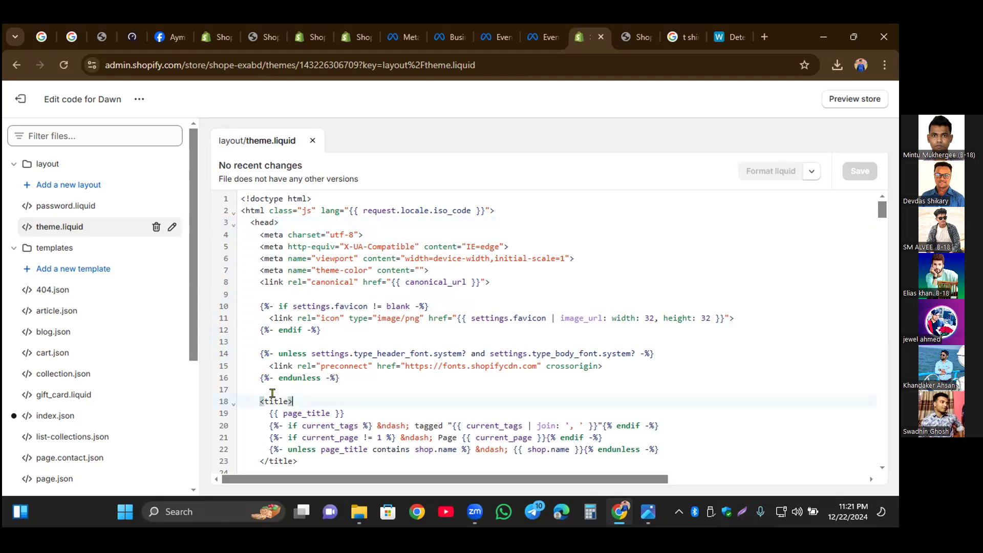
left_click(272, 386)
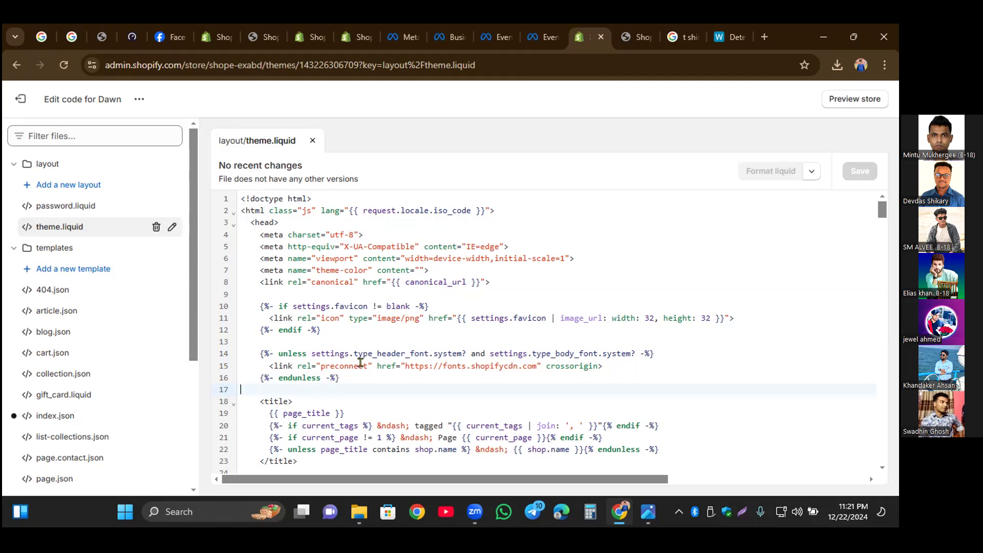
left_click_drag(366, 366, 357, 353)
left_click_drag(315, 321, 316, 320)
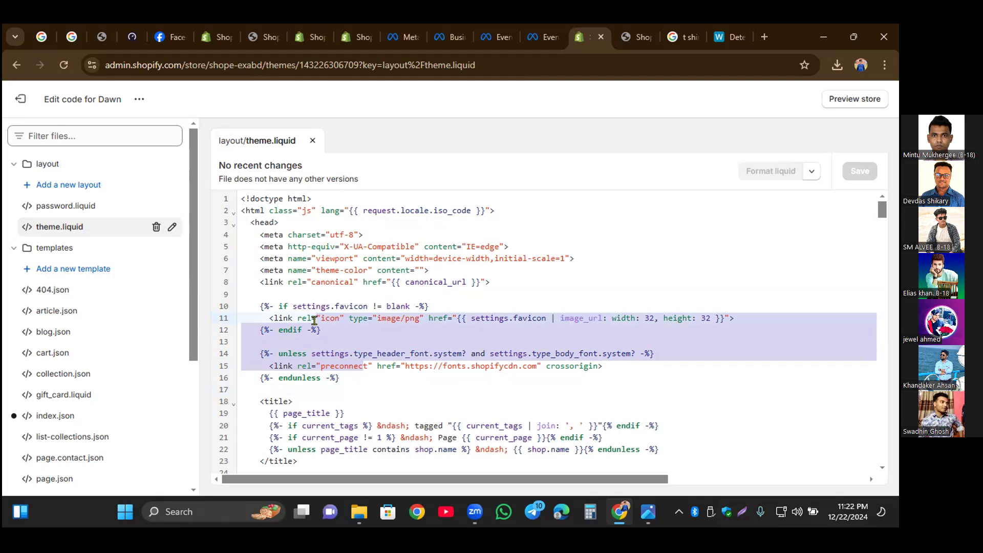
left_click(557, 383)
left_click_drag(605, 362, 338, 279)
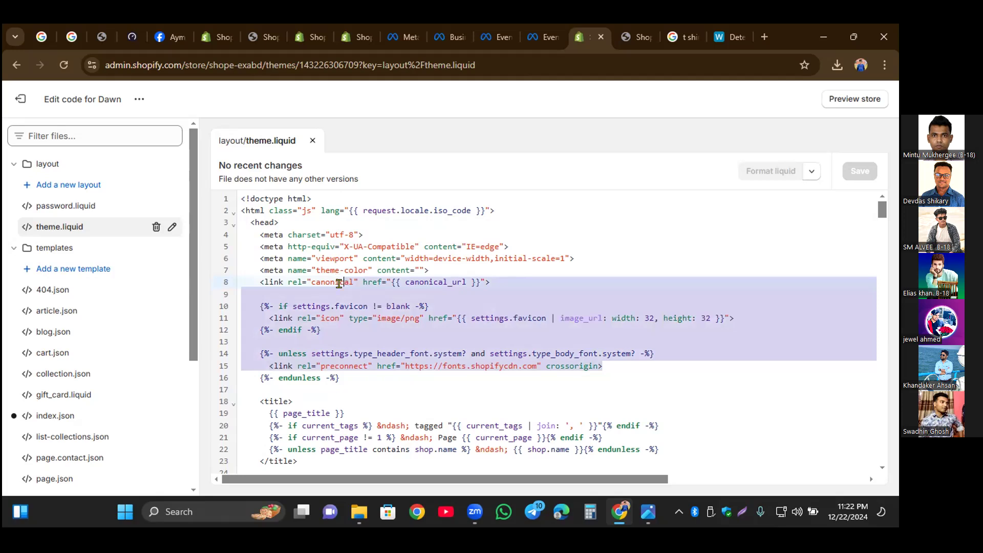
Step: Leave the code editor, duplicate the current Dawn theme as a backup and check the copy in the theme library
left_click(11, 104)
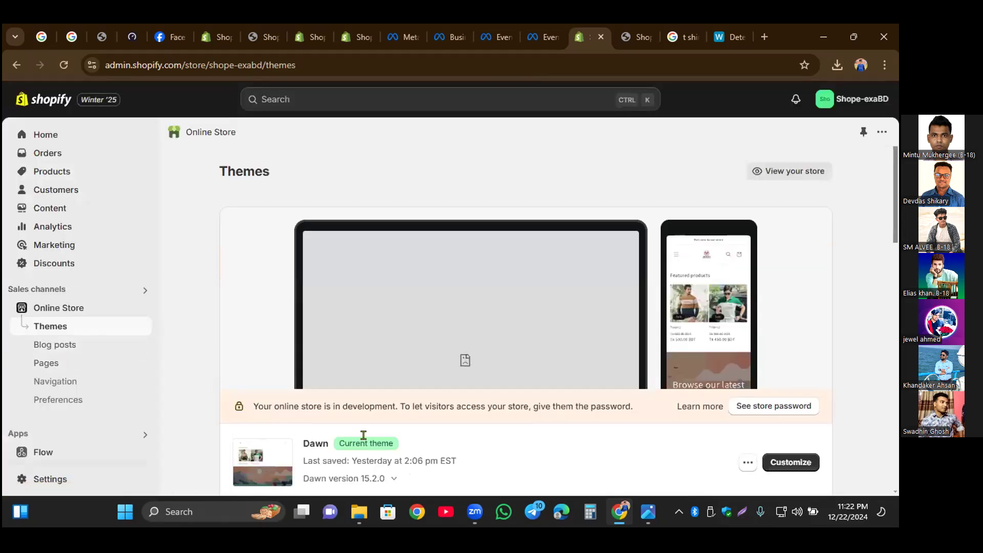
left_click(748, 463)
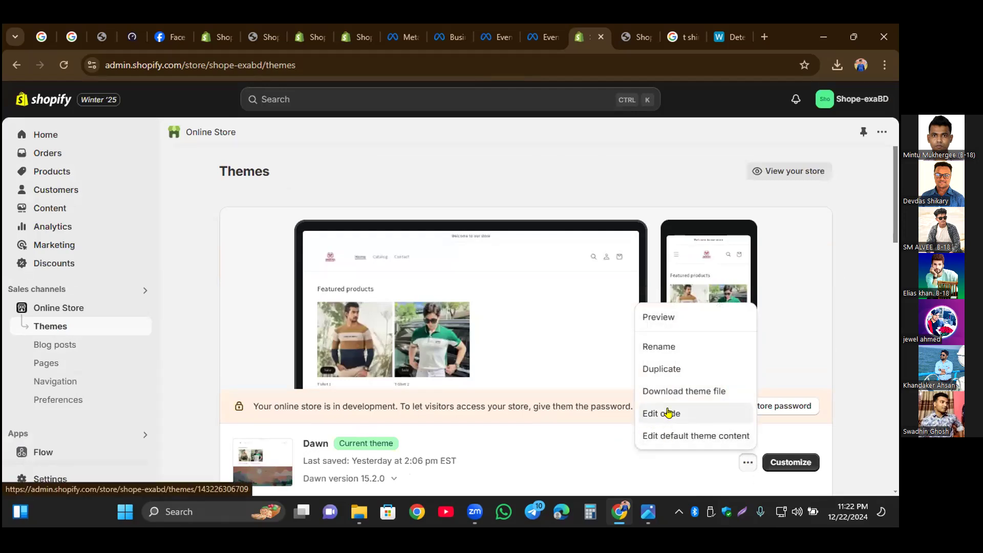
left_click(582, 445)
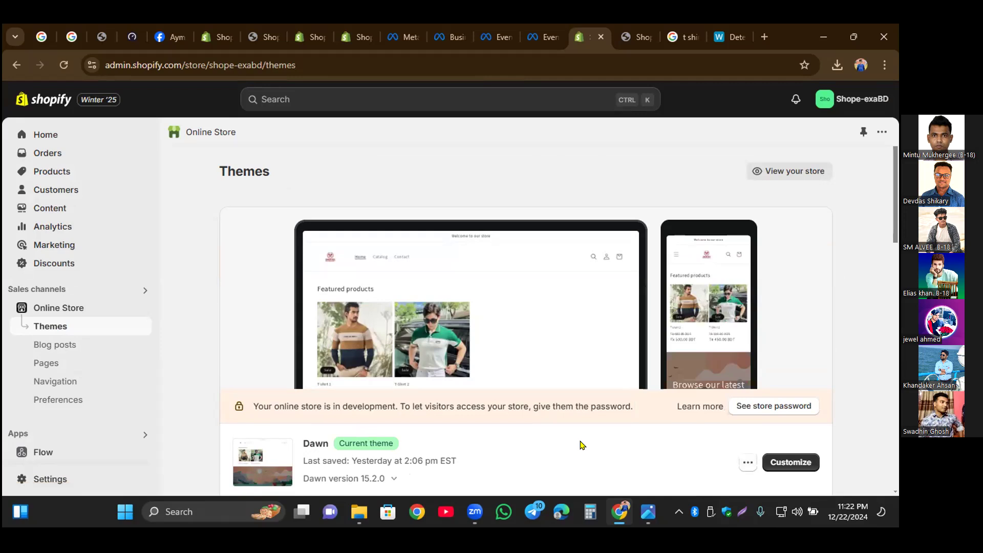
scroll(582, 445, "down", 2)
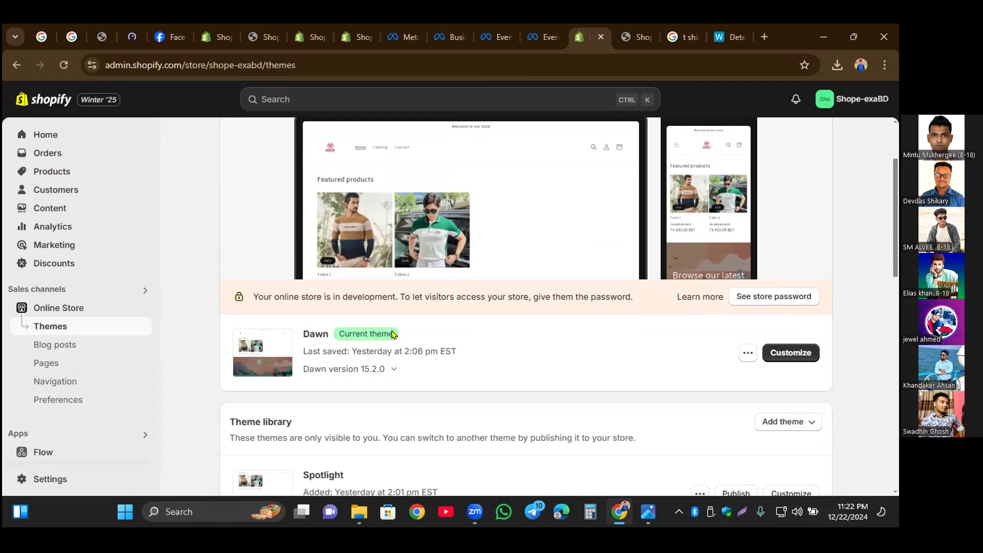
left_click(748, 354)
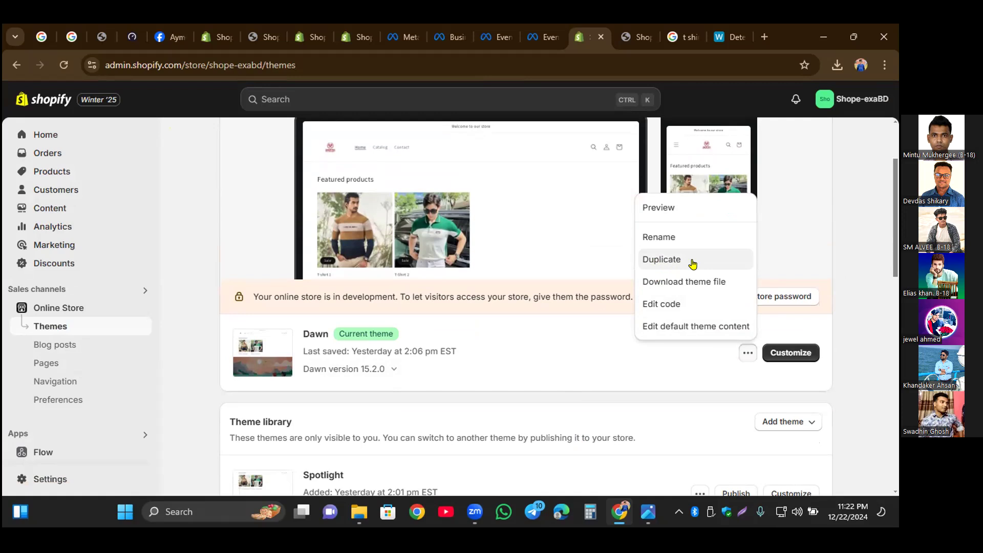
left_click(658, 259)
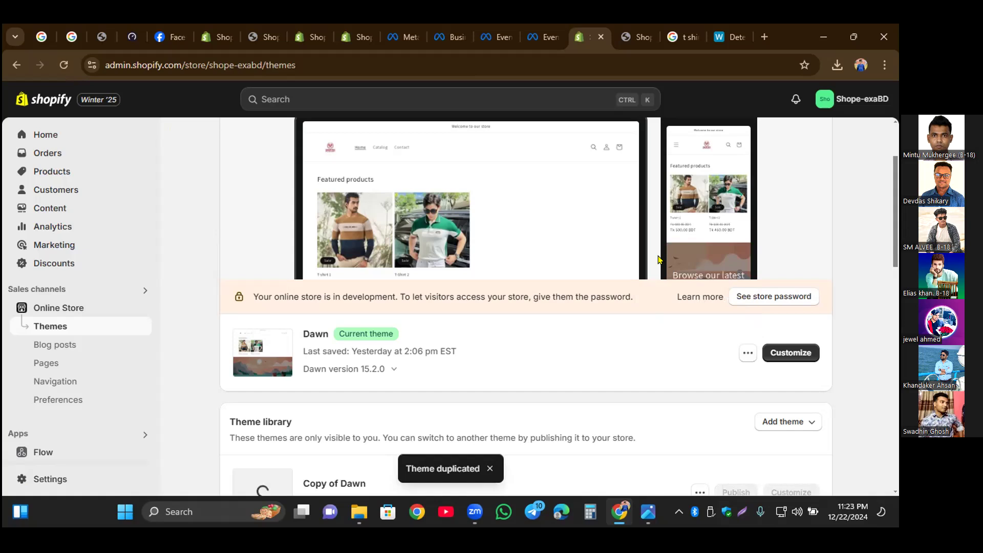
scroll(445, 420, "down", 2)
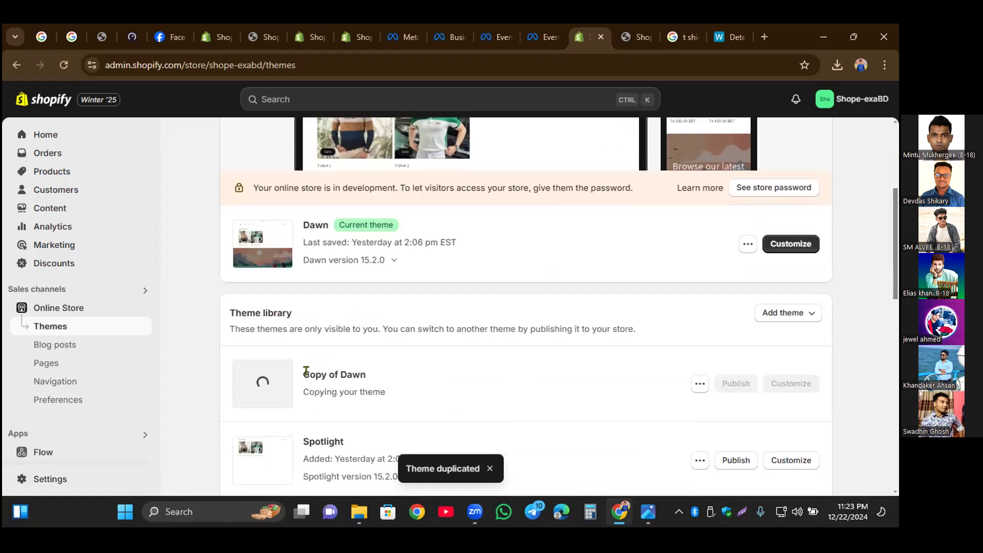
left_click_drag(309, 374, 357, 369)
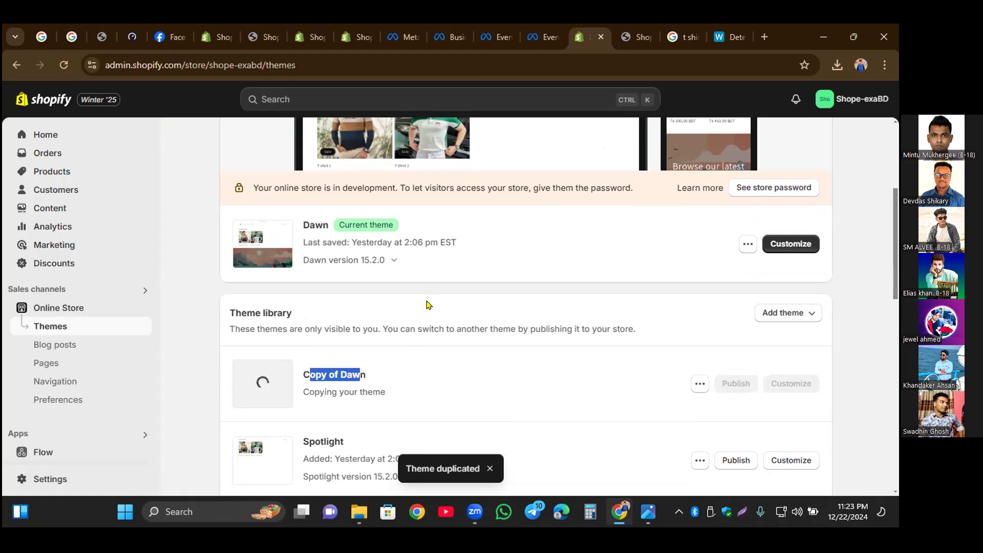
left_click(416, 287)
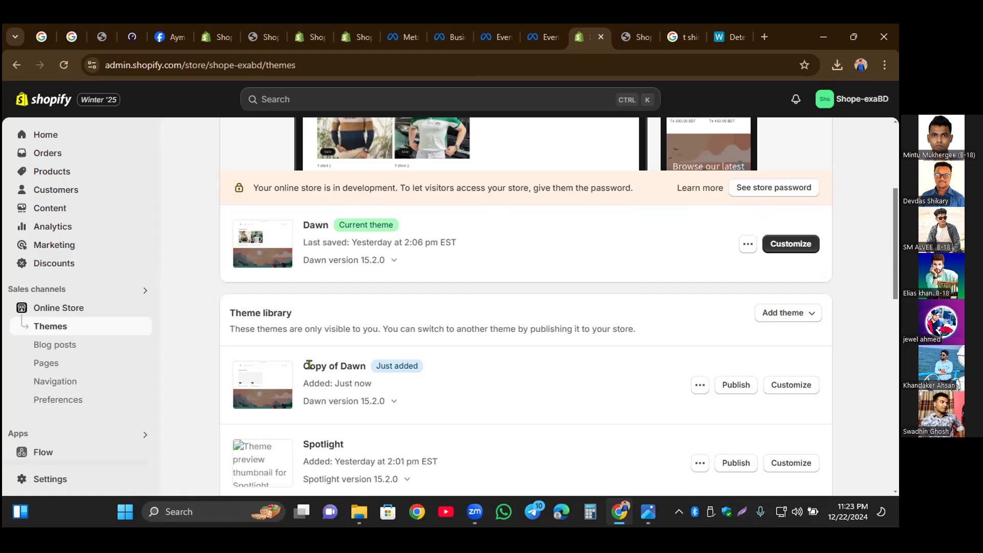
triple_click(373, 373)
left_click(439, 368)
left_click(748, 244)
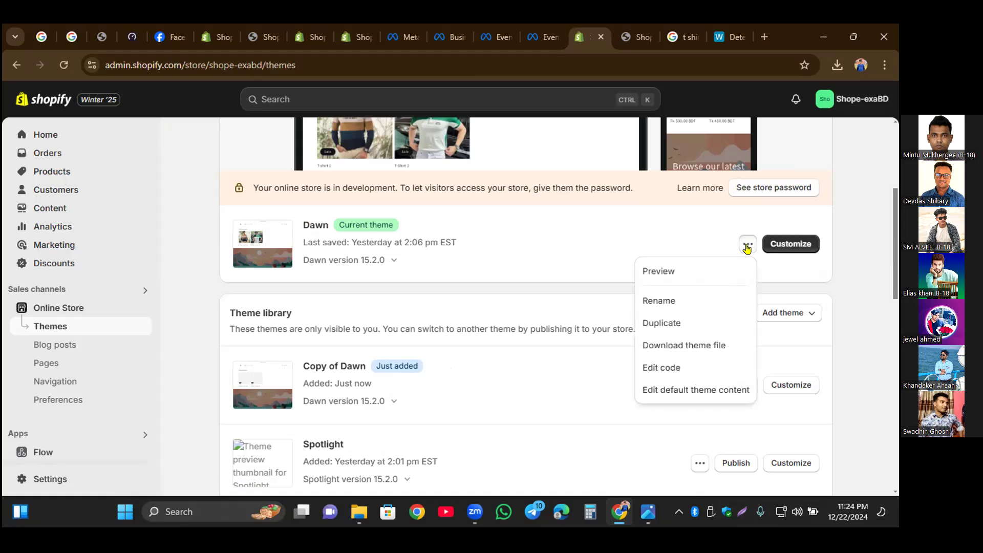
left_click(667, 244)
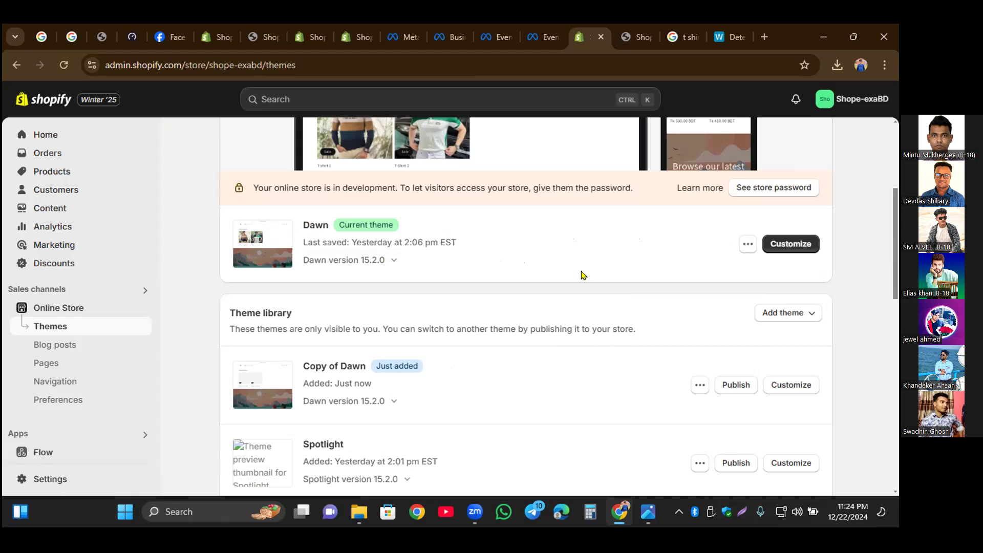
left_click(747, 246)
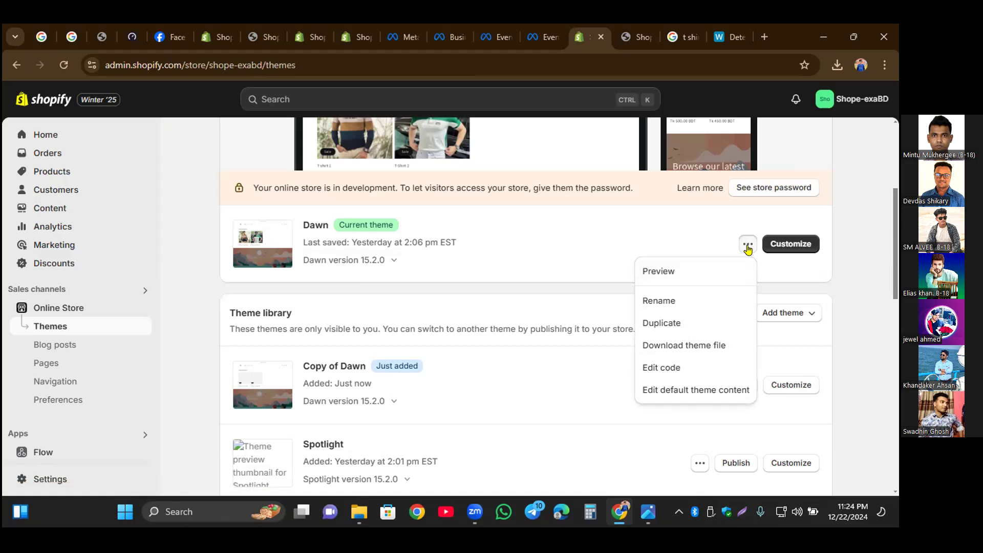
left_click(715, 241)
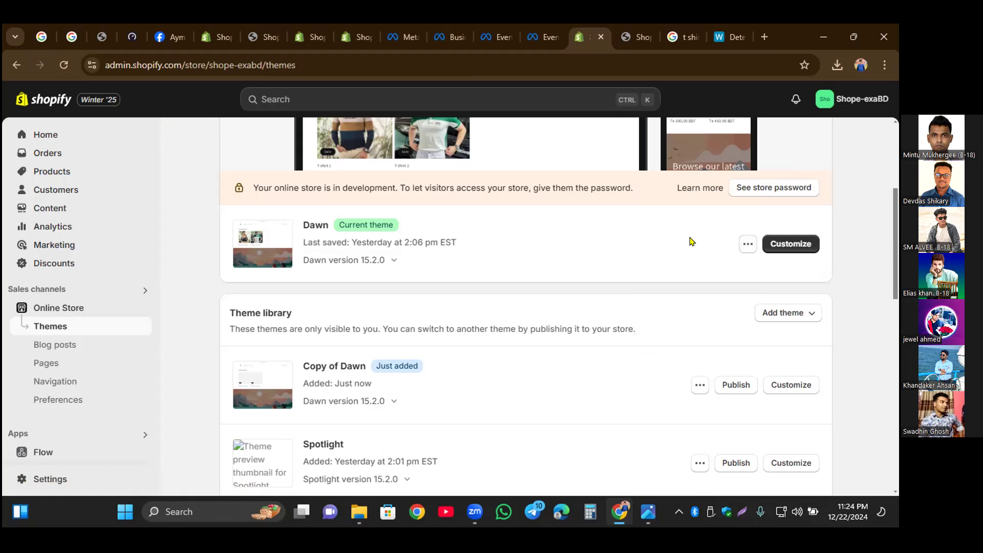
left_click(747, 244)
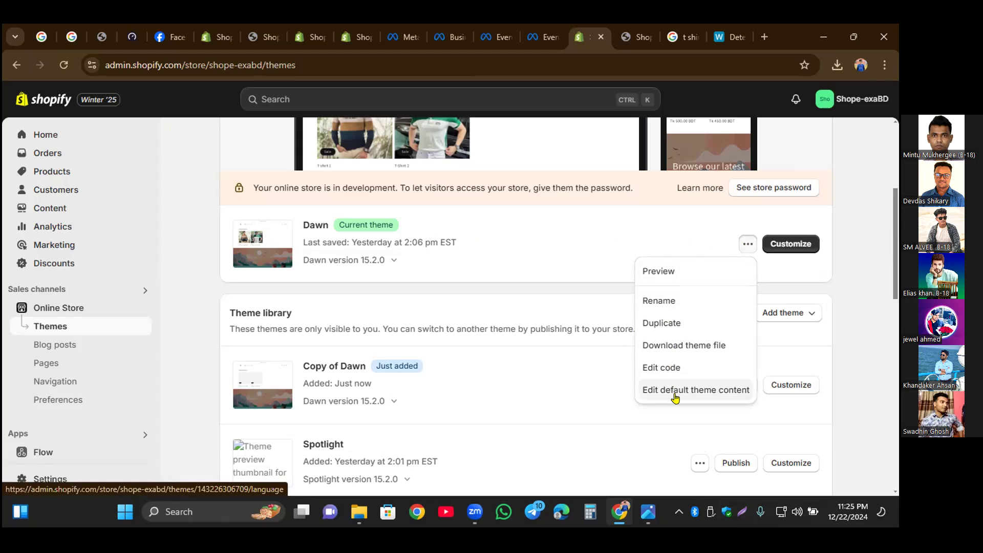
left_click(699, 242)
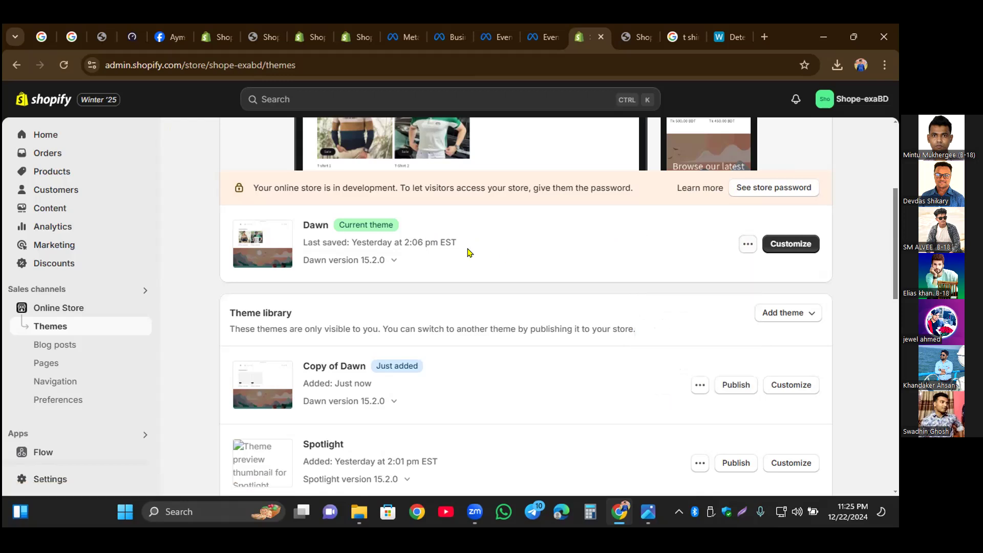
left_click(747, 246)
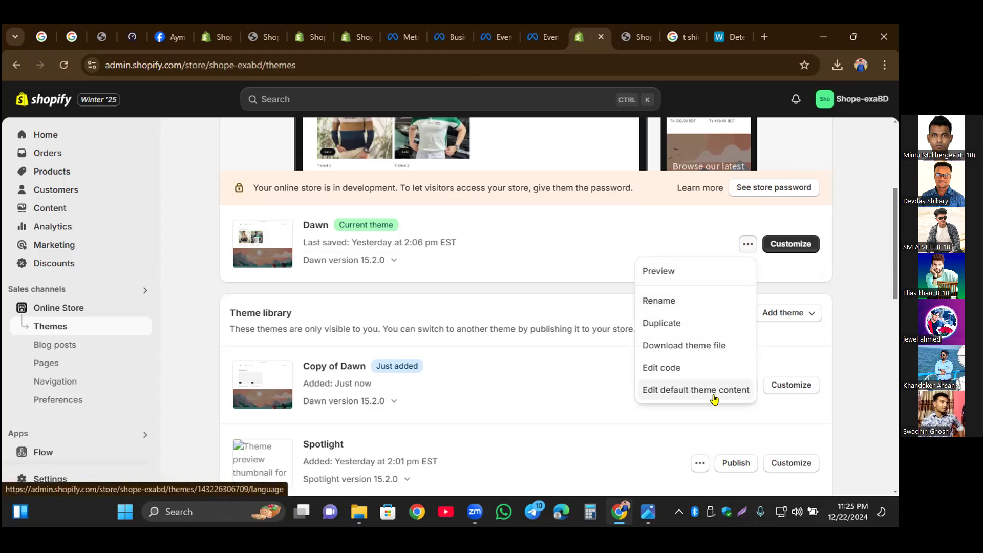
left_click(525, 251)
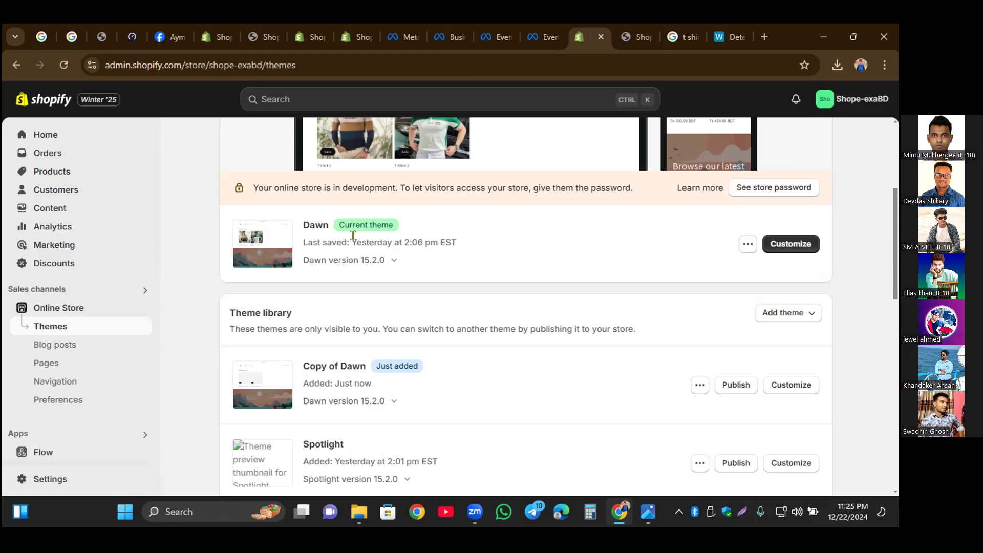
Step: Open the code of the current Dawn theme and place the cursor on the opening head tag in theme.liquid
left_click(747, 248)
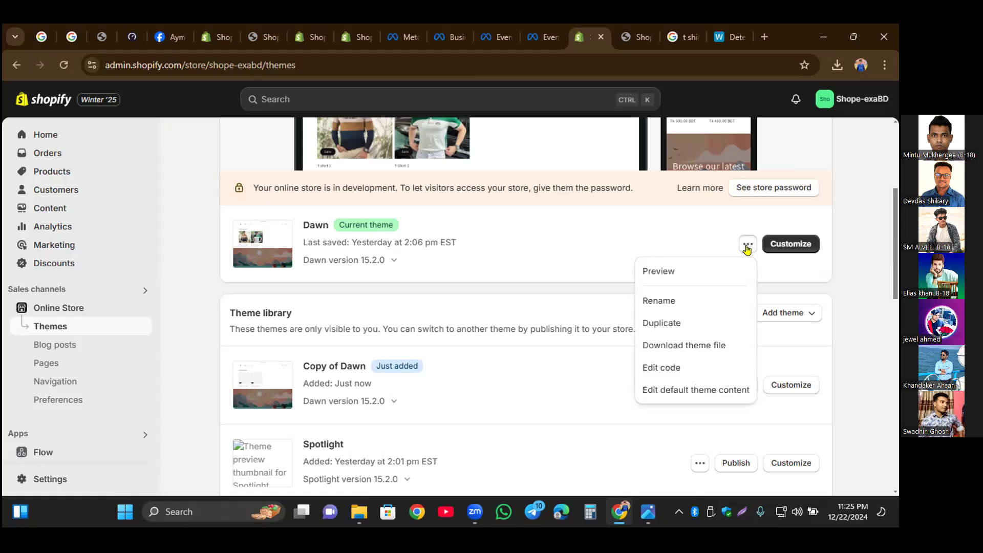
left_click(681, 369)
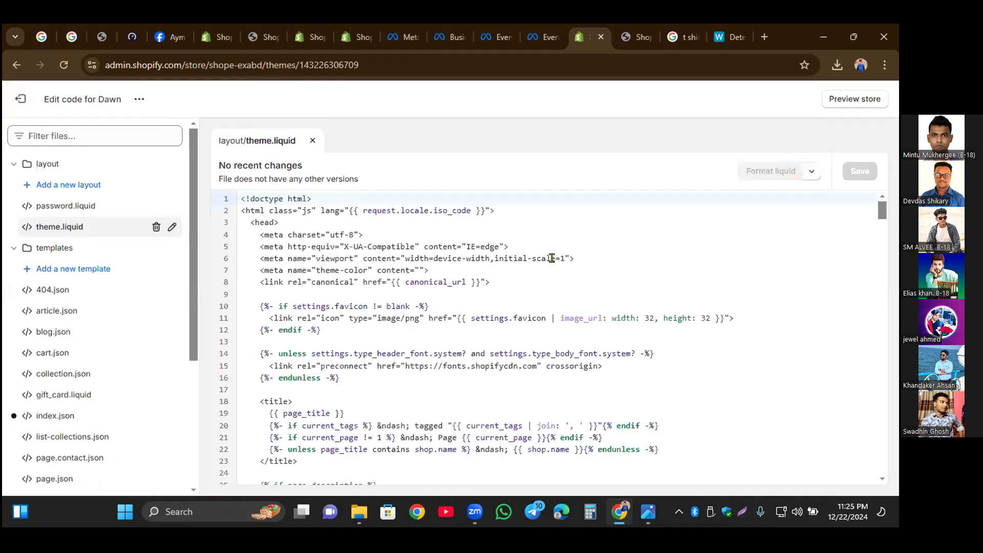
left_click(85, 223)
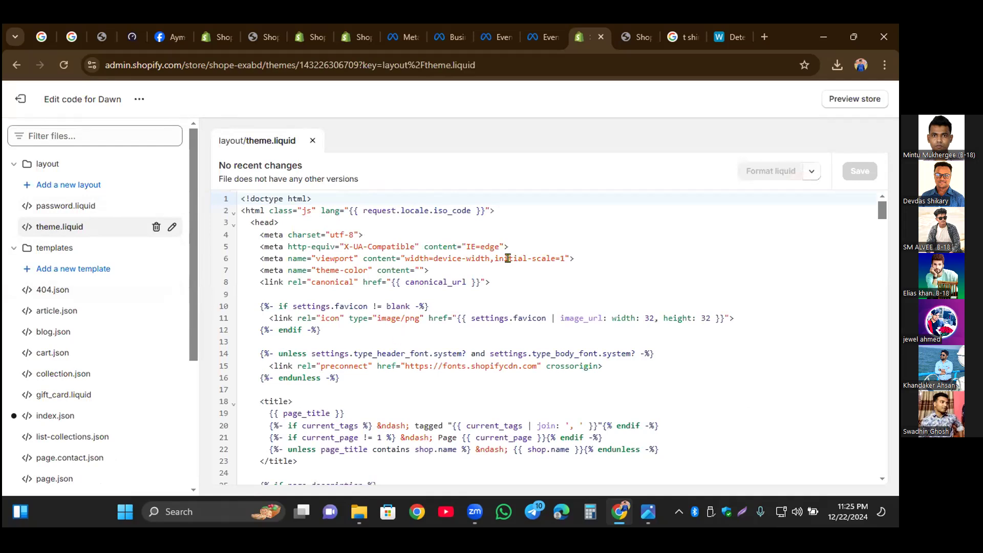
left_click(250, 221)
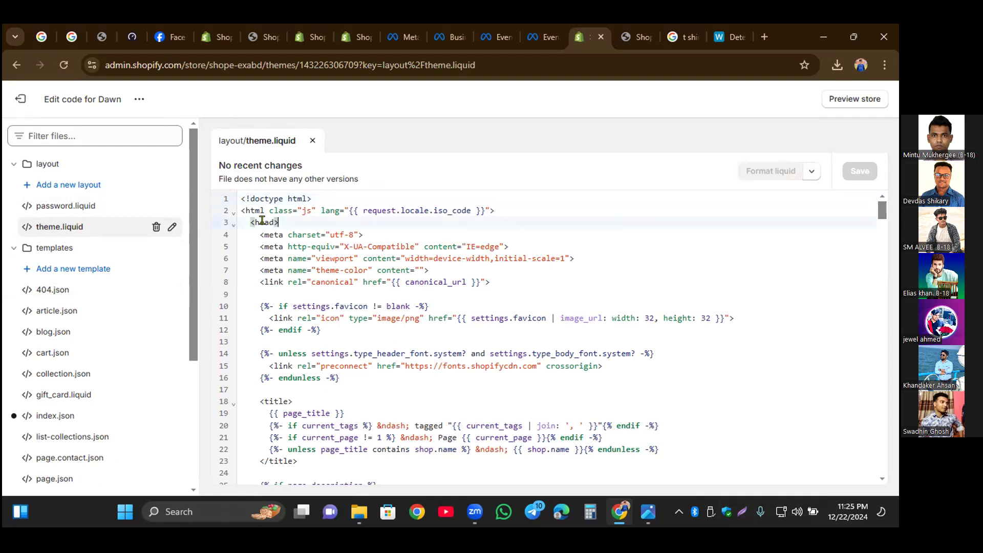
Step: Search the theme.liquid code for "head" and advance through the first matches
scroll(253, 277, "down", 8)
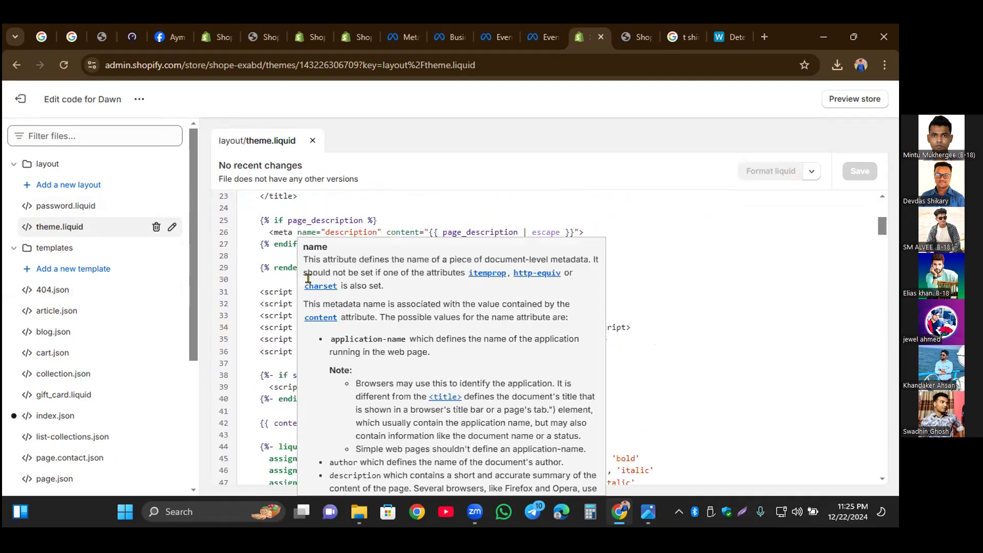
scroll(307, 279, "down", 12)
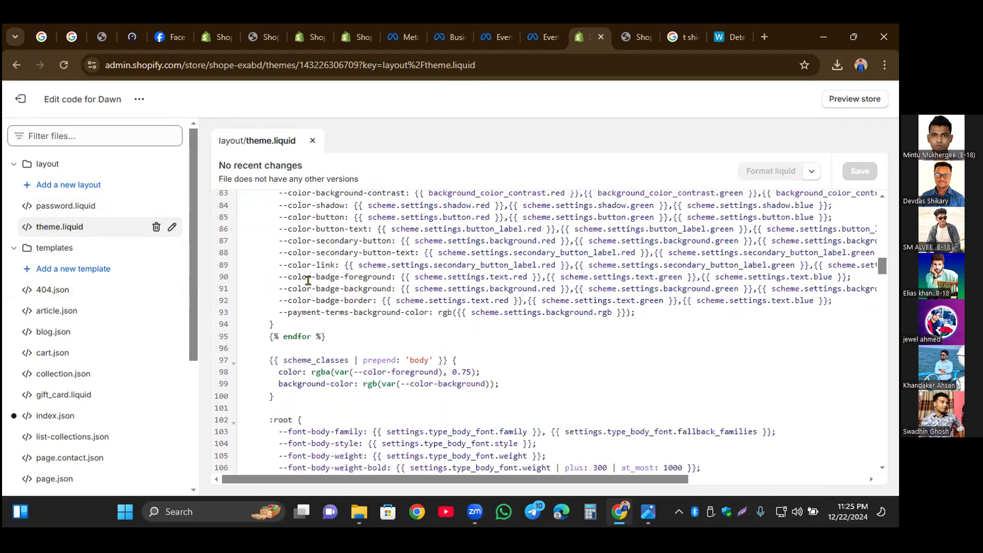
scroll(308, 281, "down", 20)
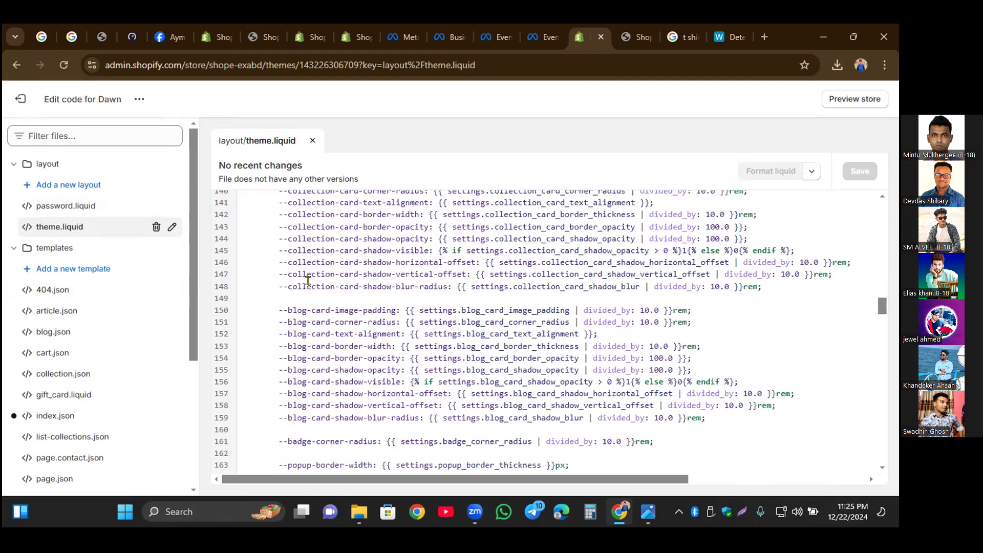
scroll(308, 280, "down", 18)
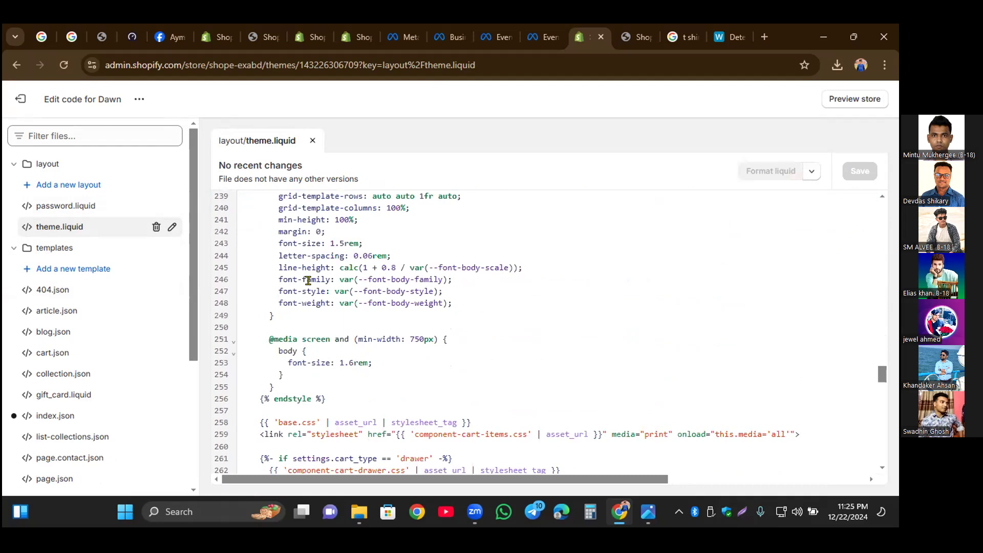
scroll(308, 281, "up", 5)
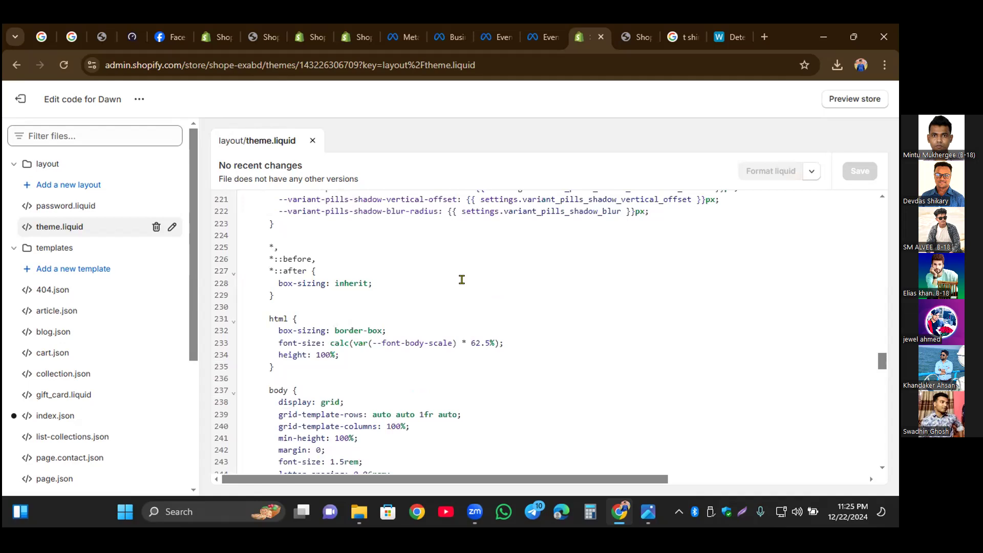
key("ctrl+f")
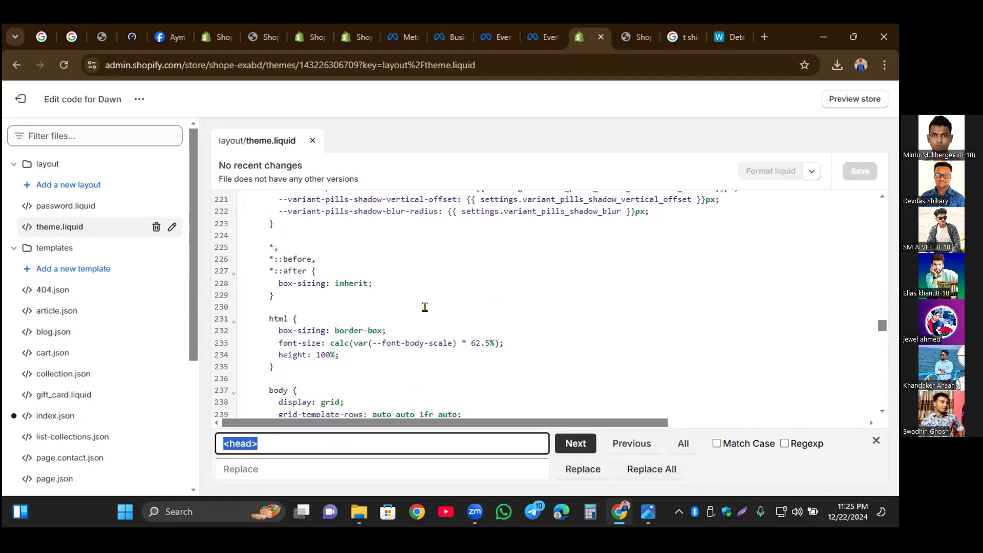
left_click(256, 444)
key("BackSpace")
left_click(577, 444)
left_click(577, 443)
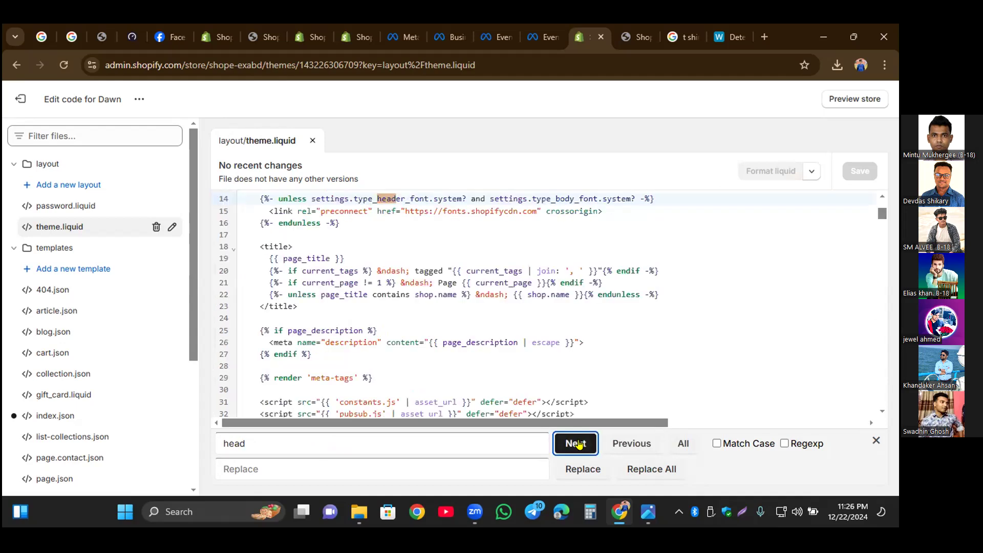
Step: Look through the highlighted "head" matches in theme.liquid down to the closing head tag above the body section
scroll(431, 308, "down", 1)
scroll(432, 308, "down", 3)
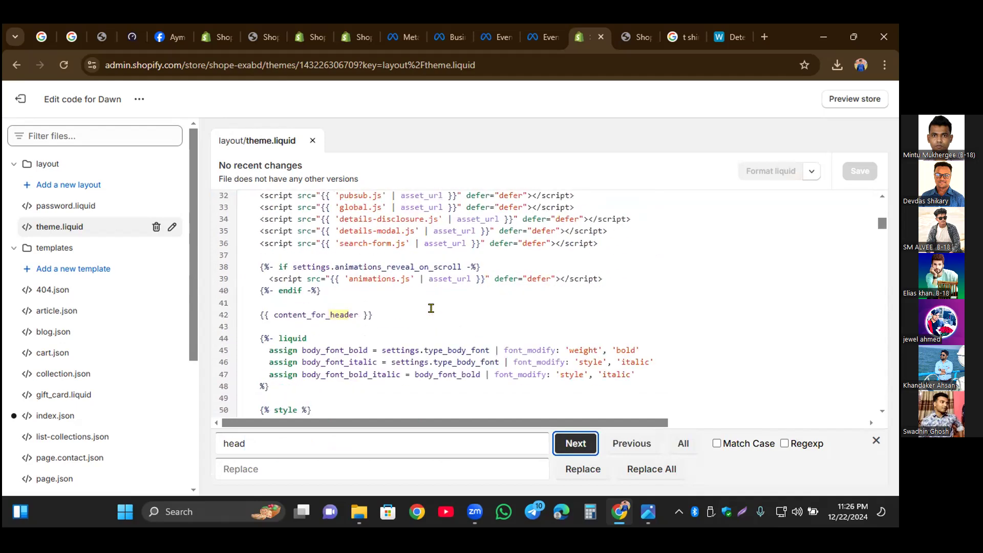
scroll(431, 308, "down", 2)
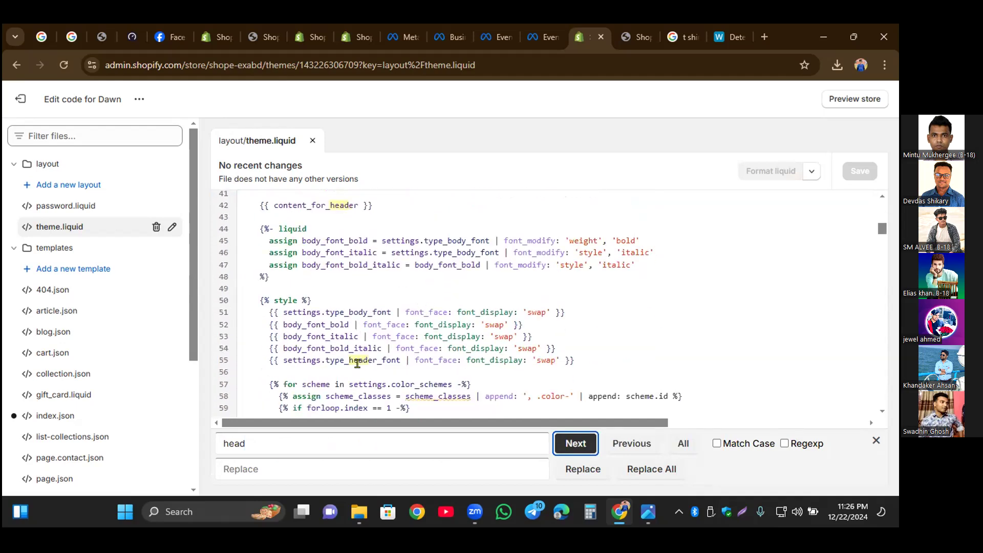
scroll(358, 363, "down", 2)
scroll(358, 364, "down", 4)
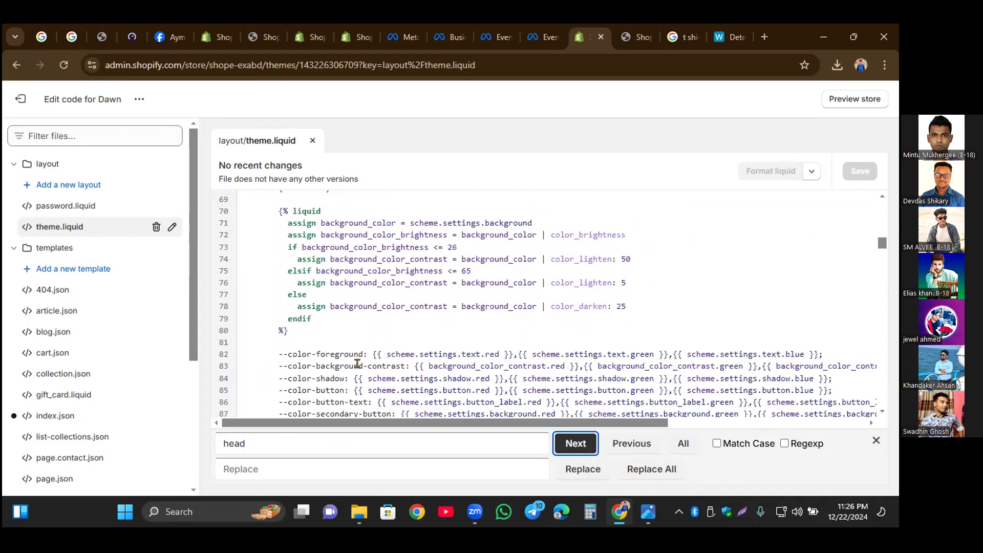
scroll(357, 364, "down", 4)
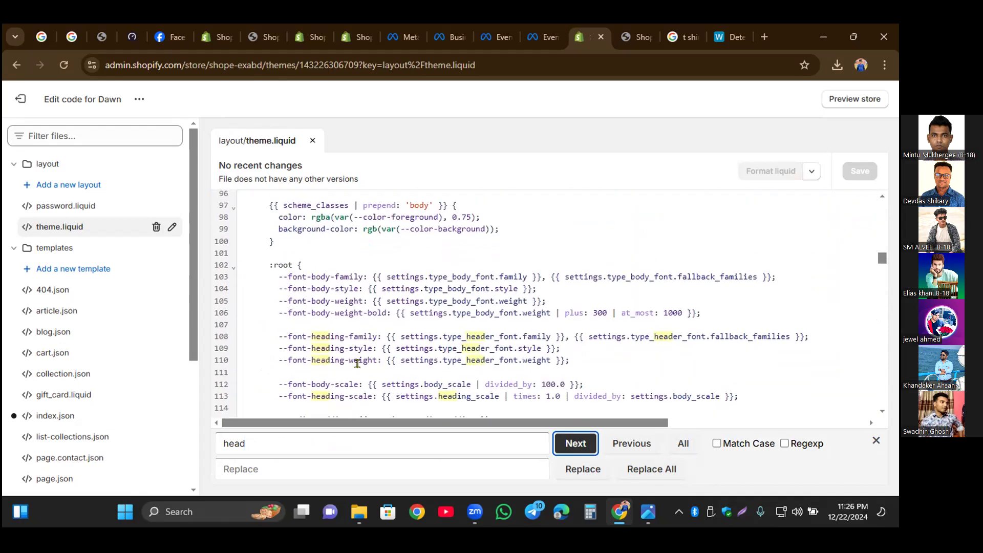
scroll(357, 363, "down", 6)
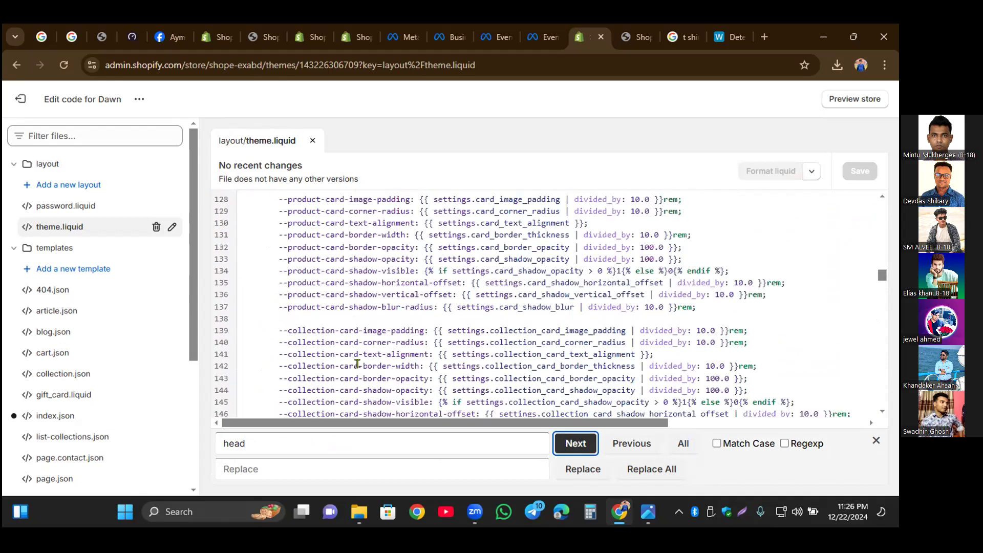
scroll(358, 363, "down", 6)
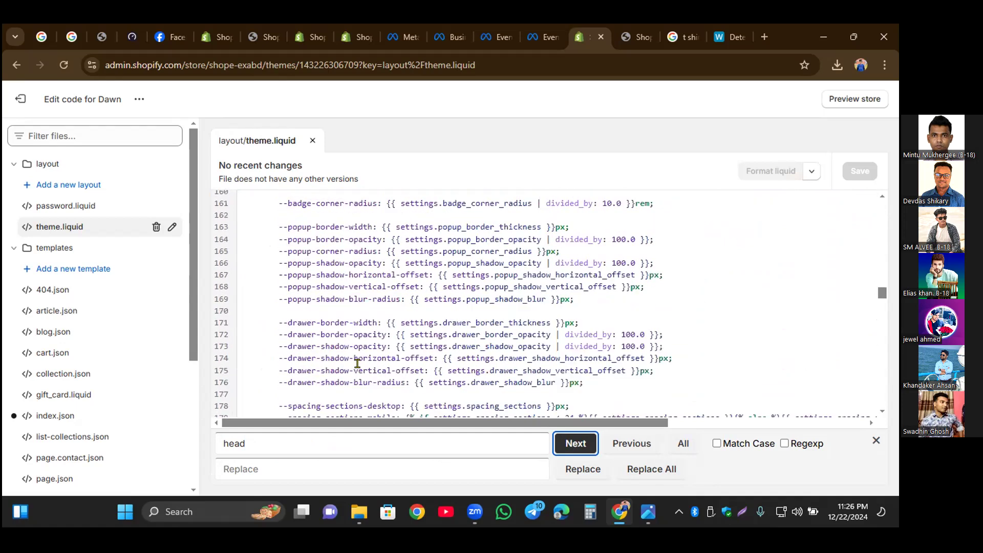
scroll(358, 364, "down", 3)
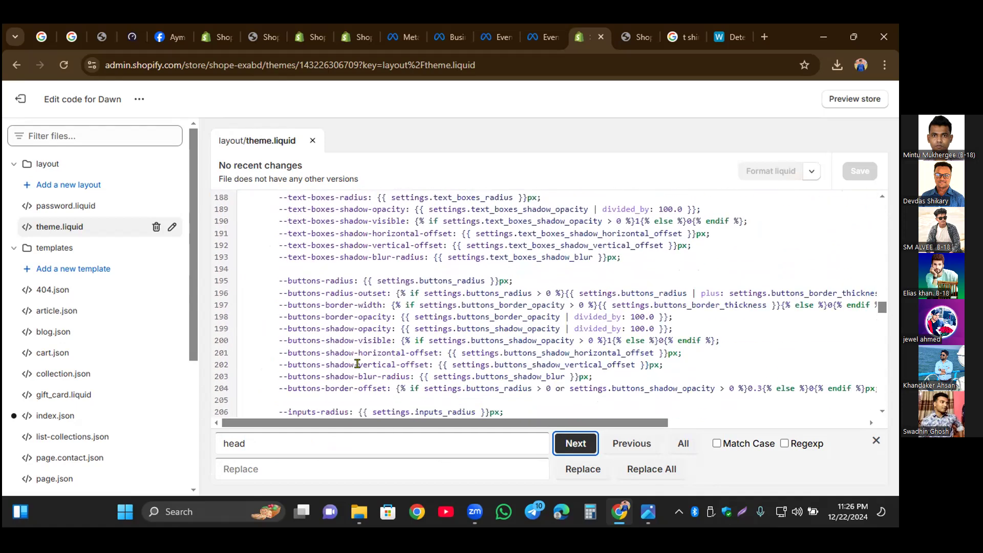
scroll(357, 364, "down", 6)
scroll(358, 364, "down", 2)
scroll(358, 363, "down", 3)
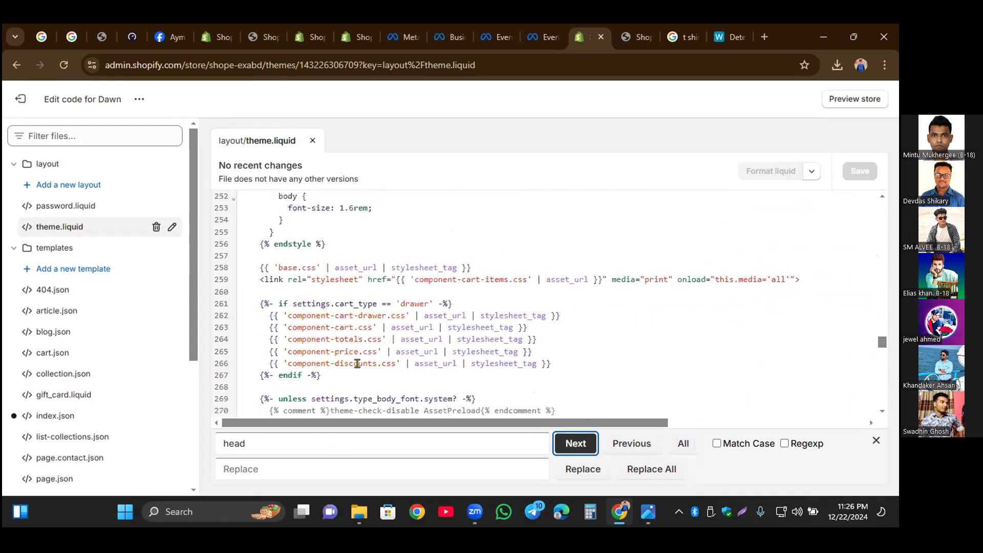
scroll(325, 297, "down", 3)
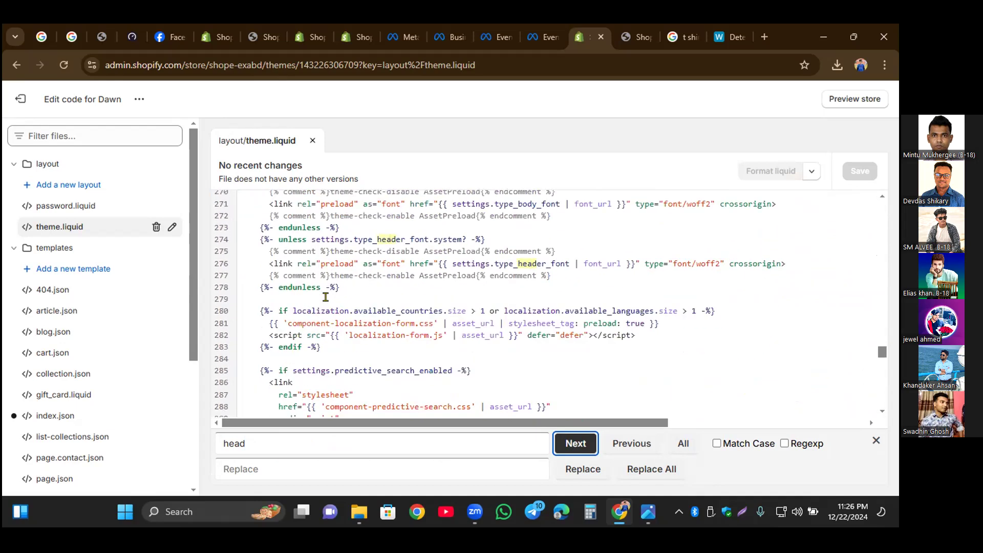
scroll(342, 276, "down", 5)
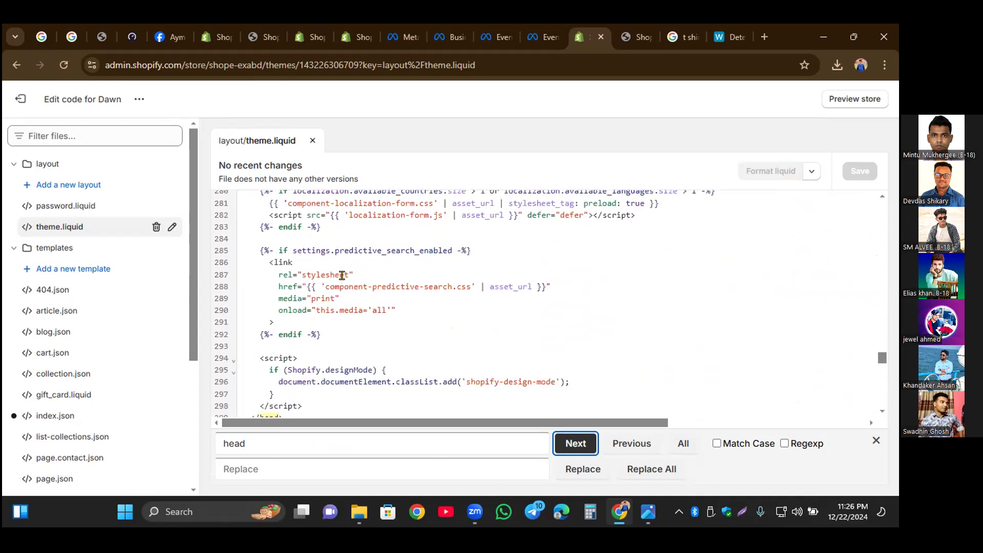
left_click(283, 210)
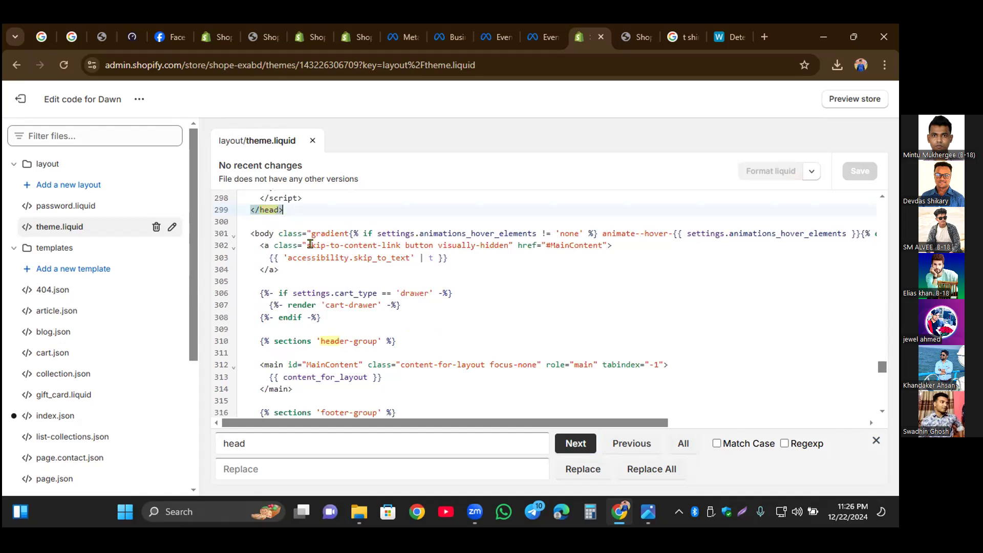
scroll(289, 207, "up", 2)
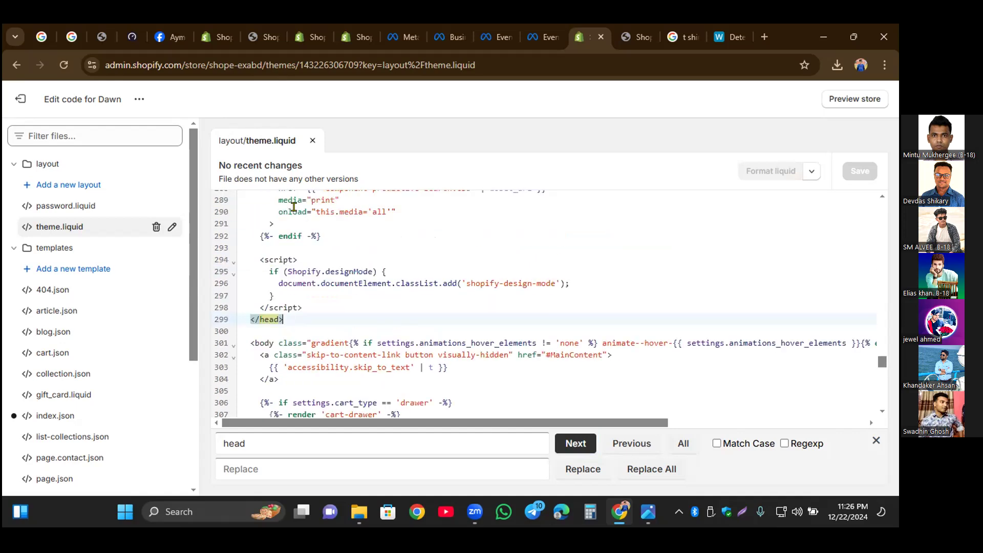
left_click(243, 317)
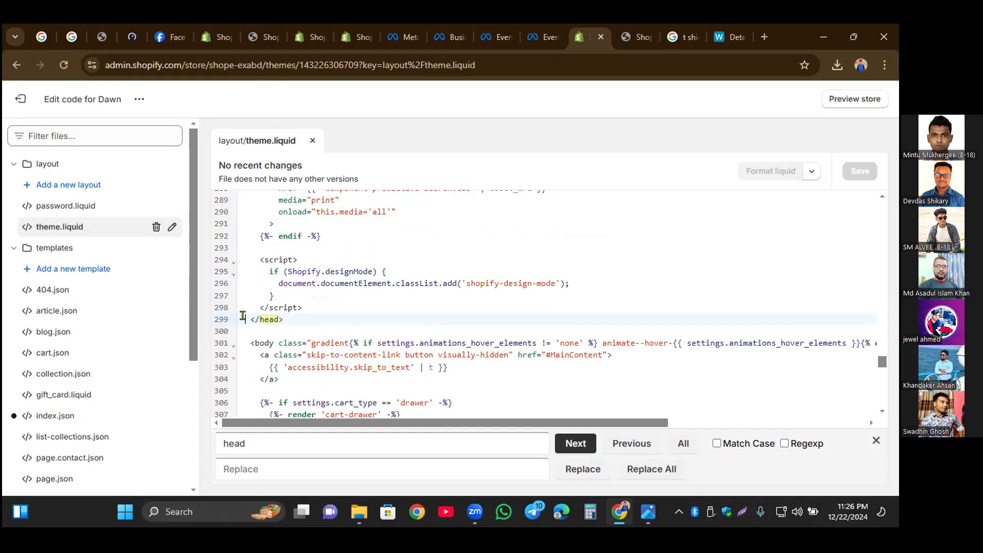
Step: Insert several blank lines between the last closing script tag and the closing head tag, and place the cursor on line 300
left_click(309, 306)
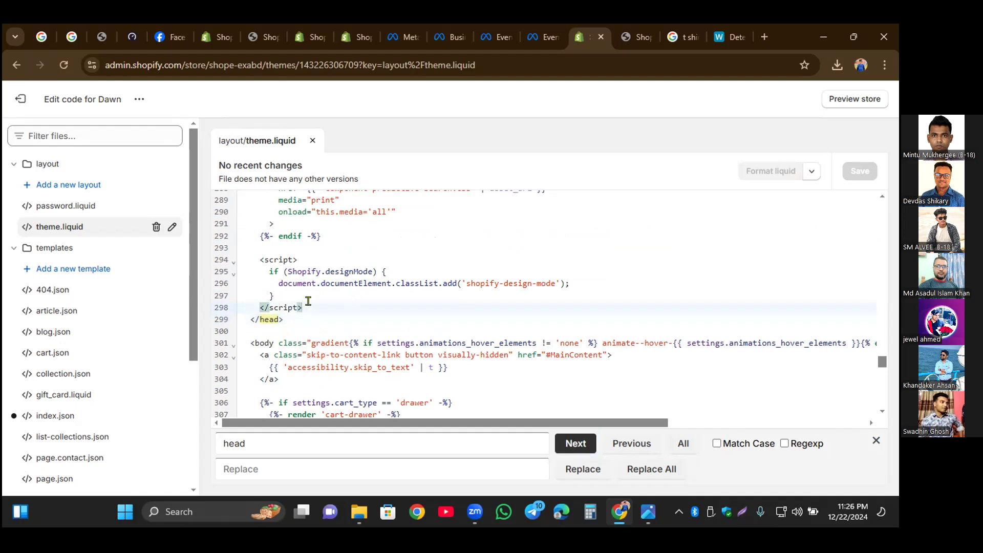
key("Return")
key("Return")
key("Return")
key("Return")
key("Return")
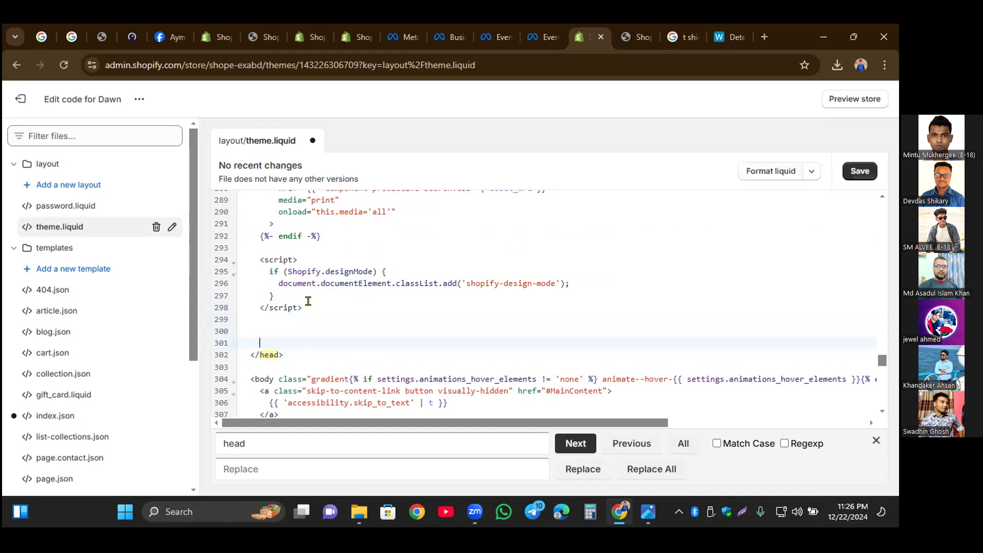
left_click(251, 340)
left_click_drag(301, 307, 283, 213)
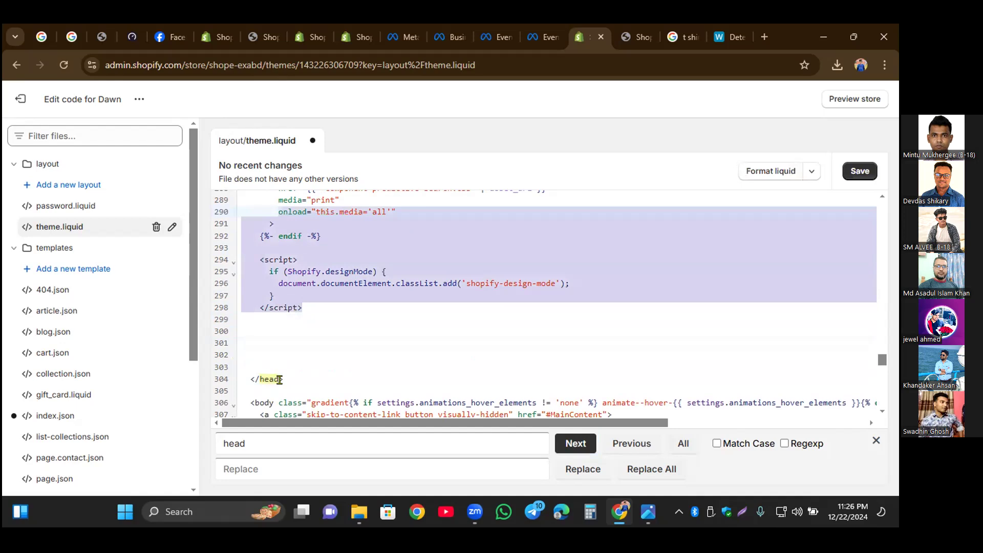
left_click(252, 328)
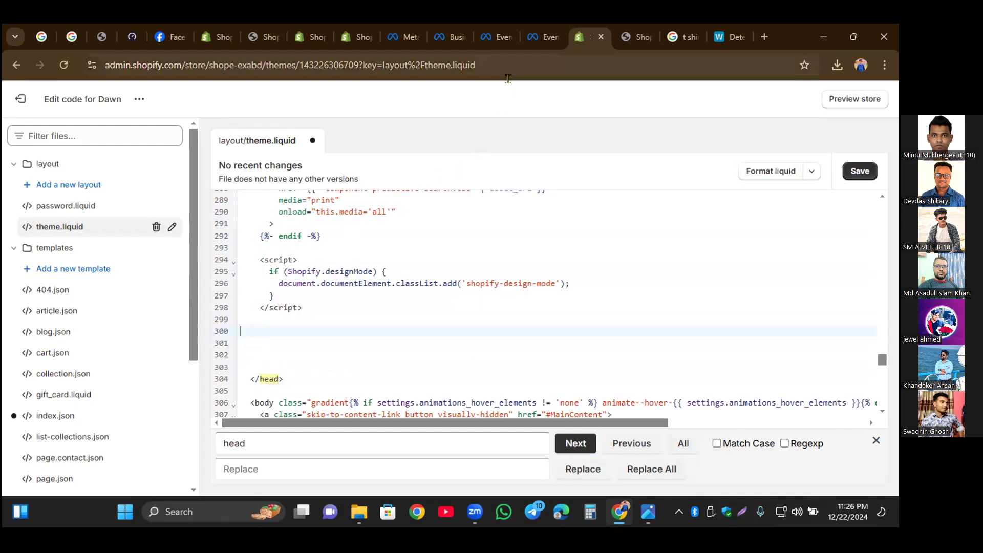
Step: Copy the base code from Meta's pixel setup, paste it at line 300 of Shopify's theme.liquid above the closing head tag, and close the search
left_click(540, 36)
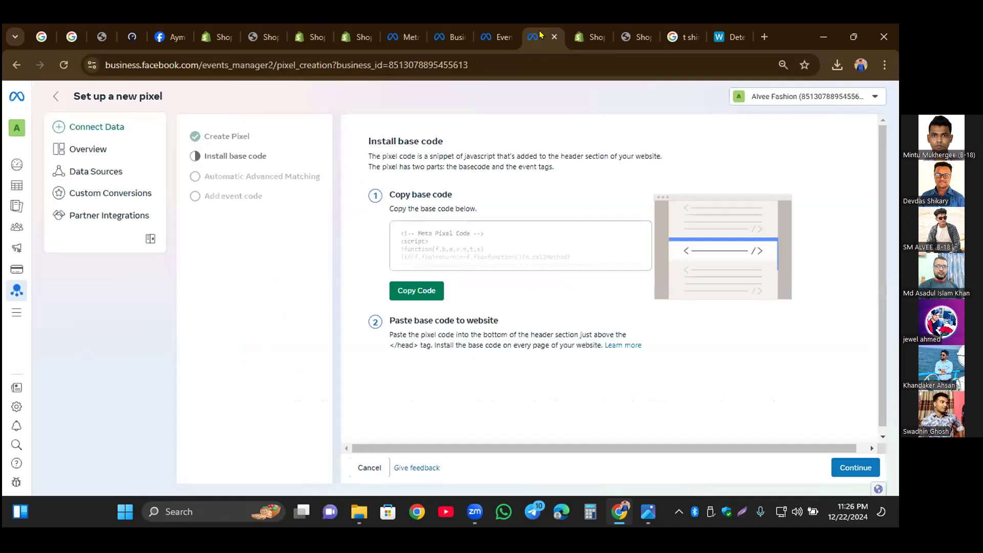
left_click(410, 290)
left_click(577, 37)
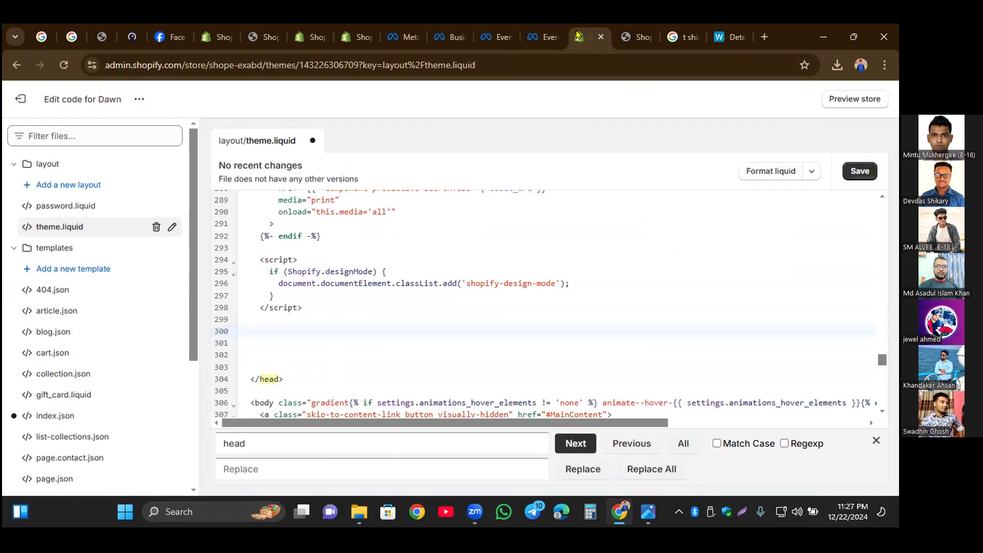
left_click(258, 320)
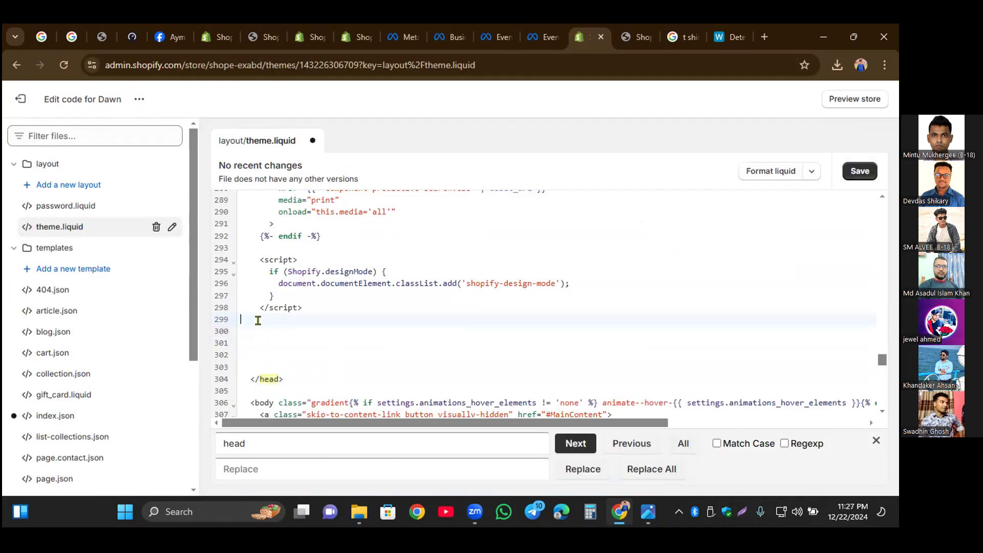
left_click(258, 326)
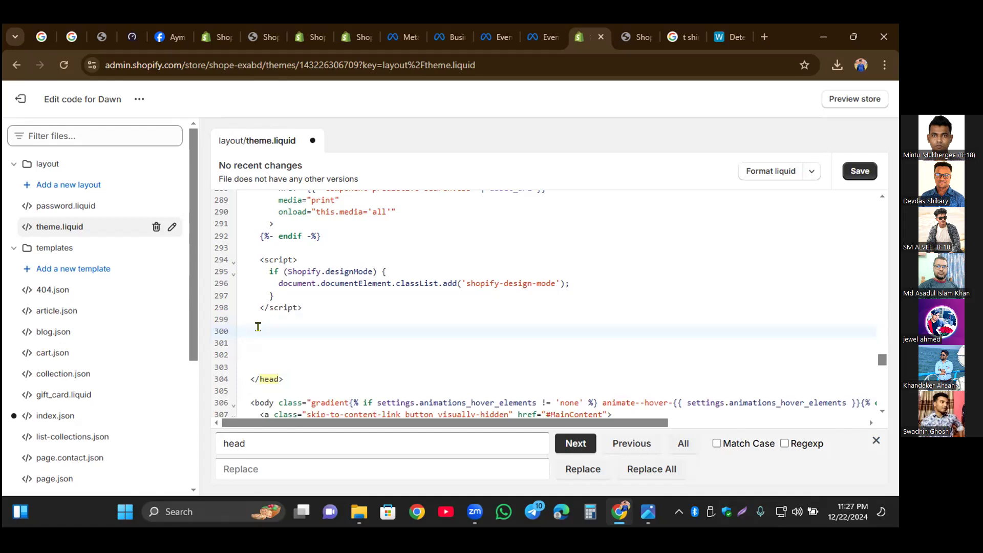
key("ctrl+v")
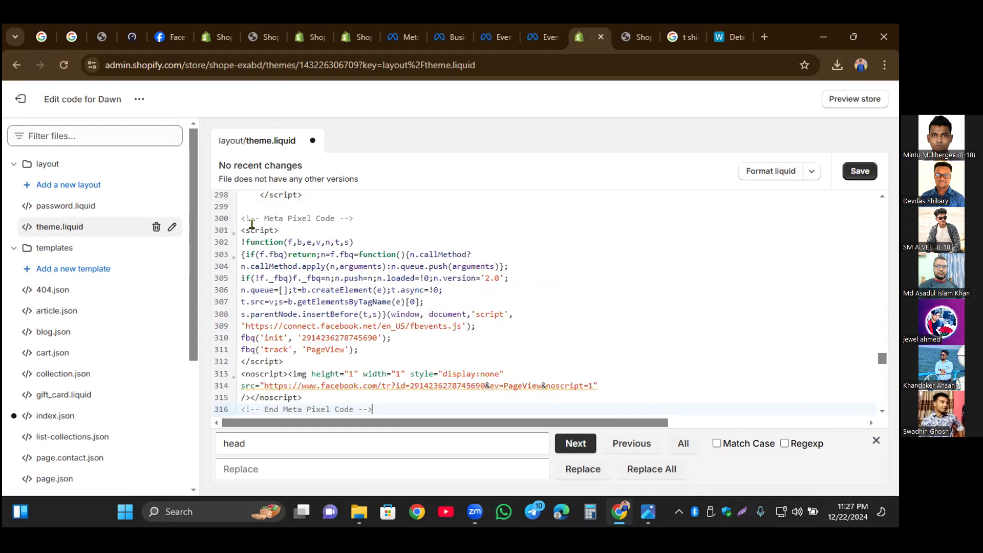
left_click_drag(242, 215, 369, 410)
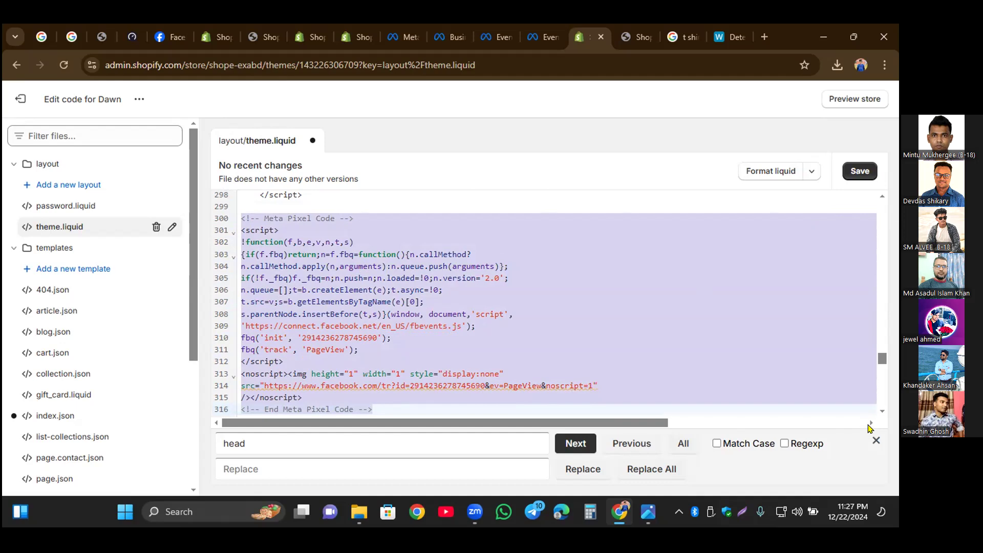
left_click(875, 439)
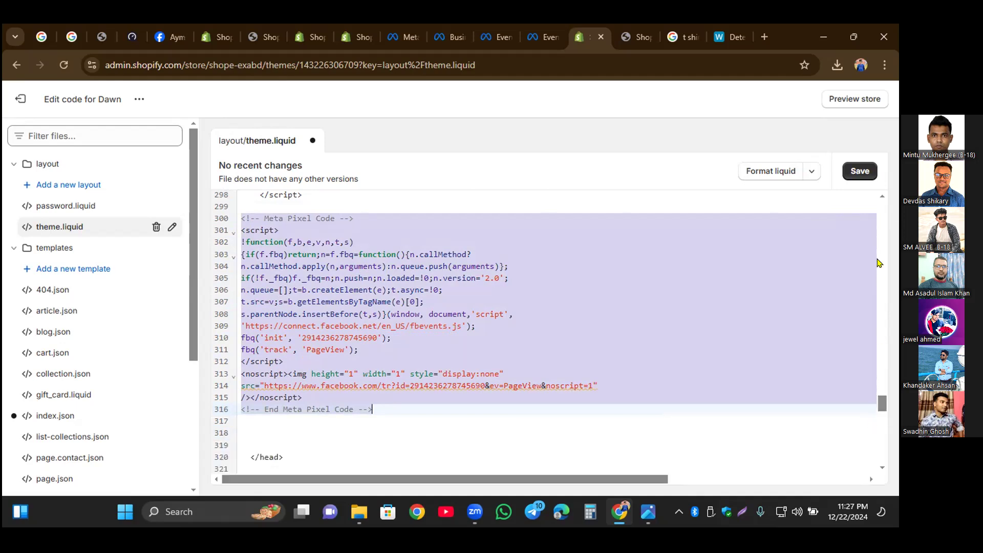
Step: Save theme.liquid with the pasted pixel code and exit the theme code editor
left_click(855, 174)
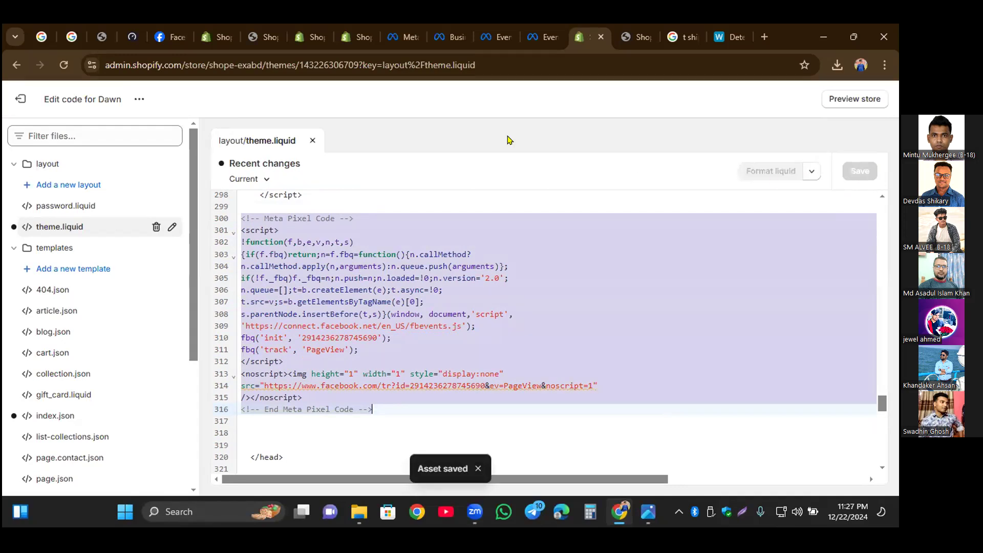
left_click(16, 100)
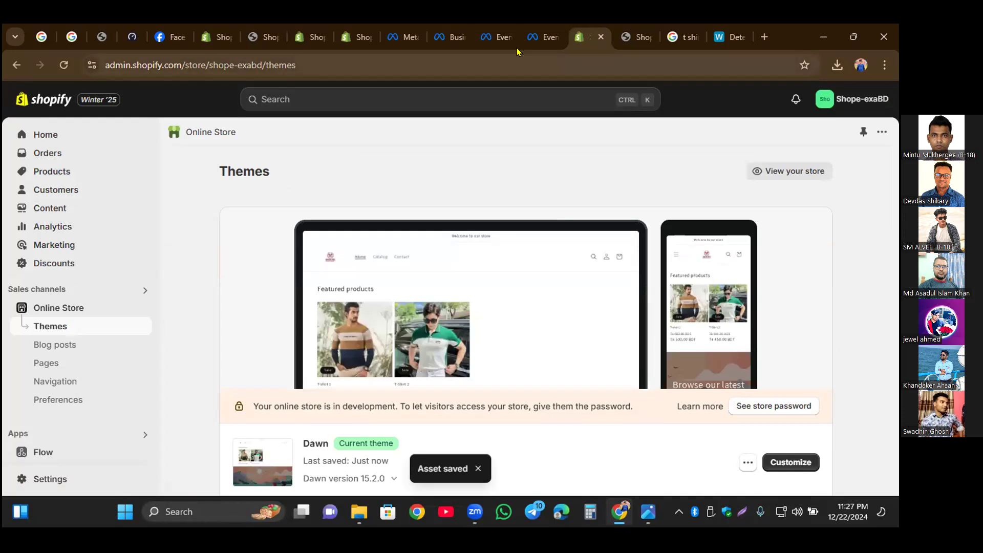
Step: Switch to Meta's pixel setup, continue past the base code, turn on Automatic Advanced Matching and finish at the pixel overview
left_click(533, 39)
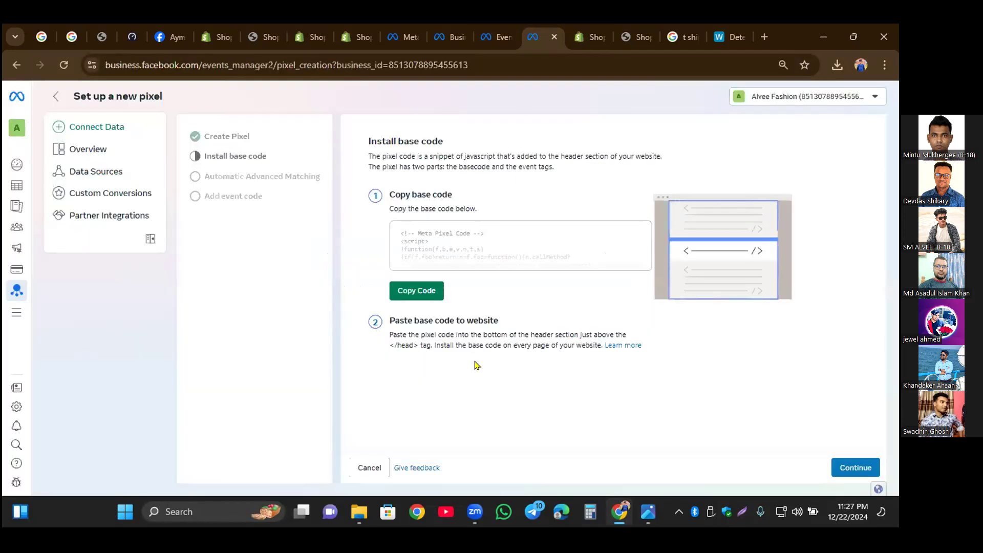
left_click(855, 469)
left_click(384, 215)
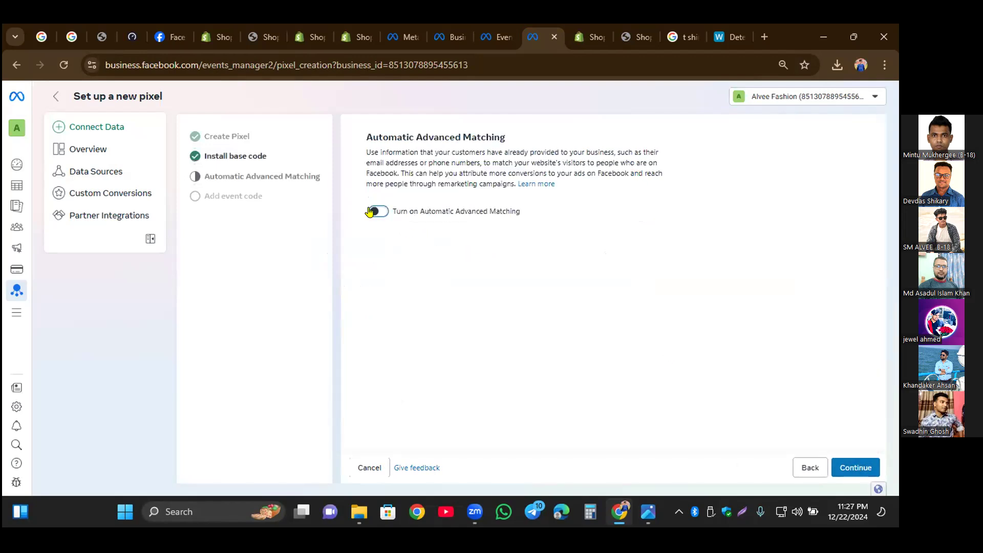
left_click(867, 473)
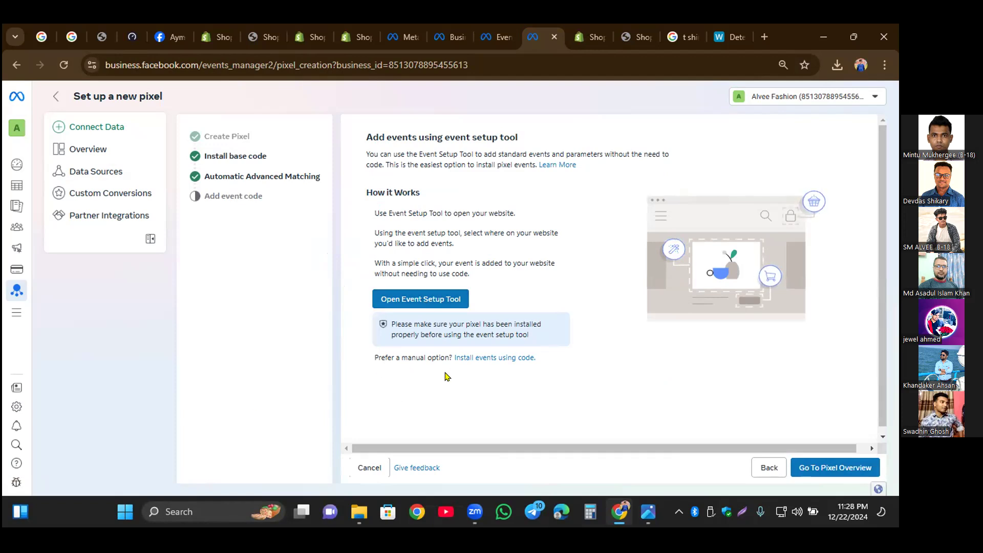
left_click(833, 472)
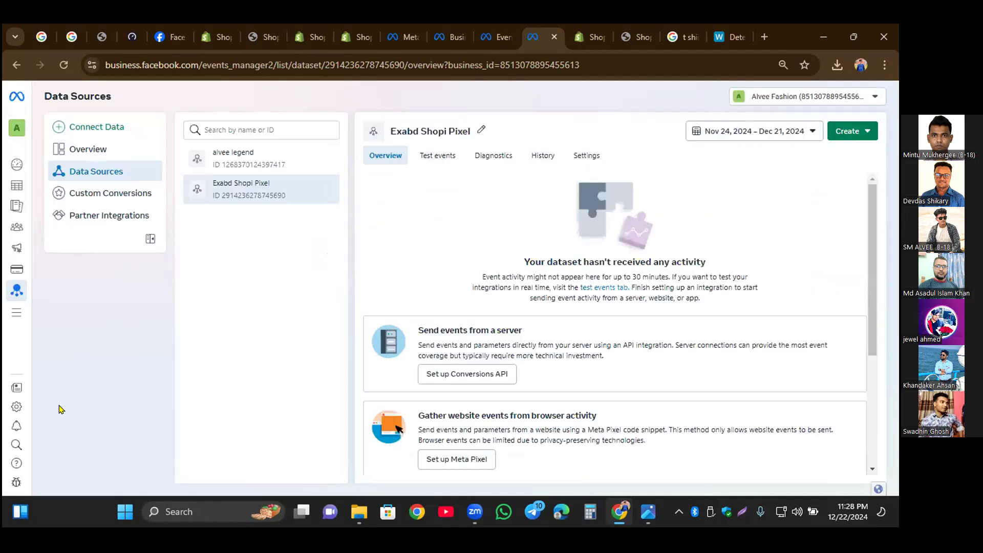
Step: Open the Exabd Shopi Pixel's test events, then in the storefront add T-shirt 1 to the cart and view the cart
left_click(438, 157)
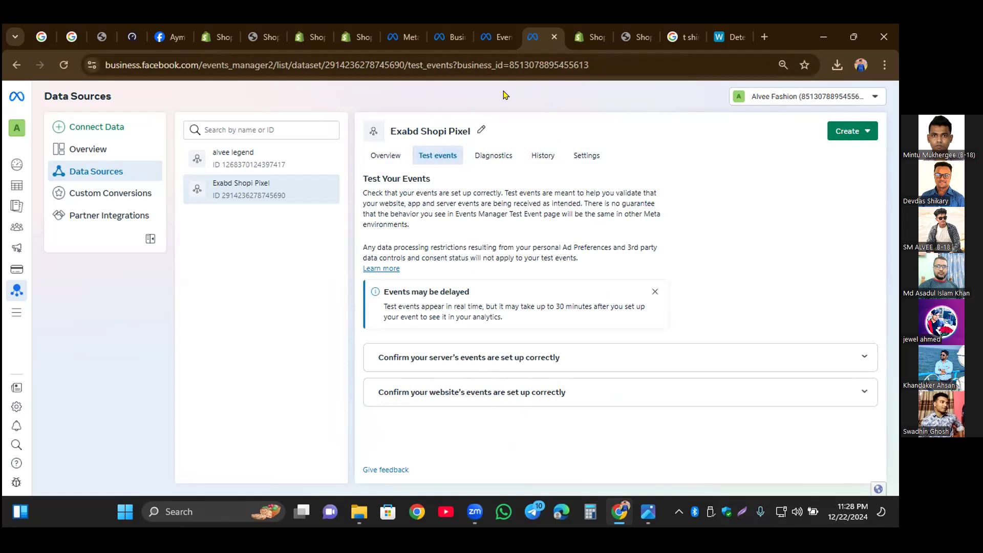
left_click(594, 38)
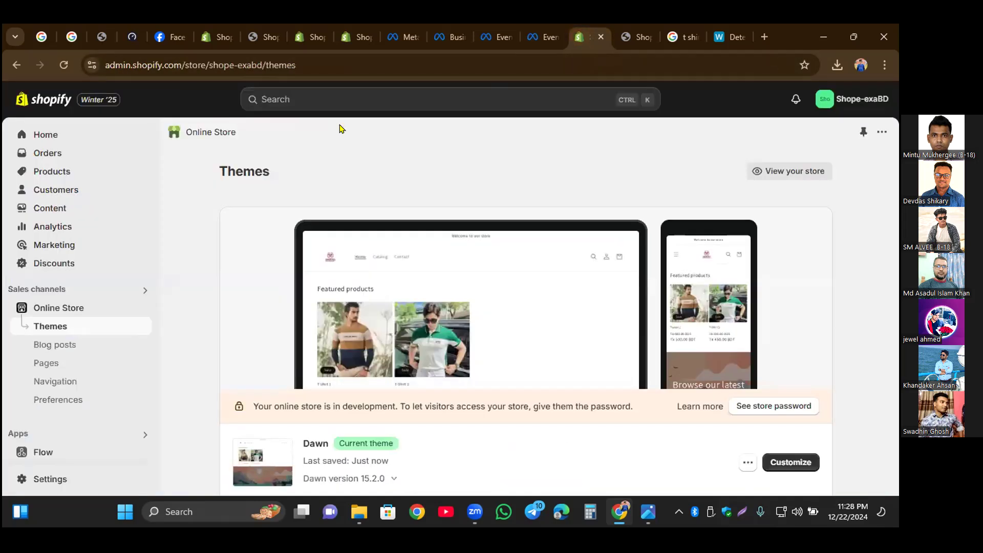
left_click(634, 34)
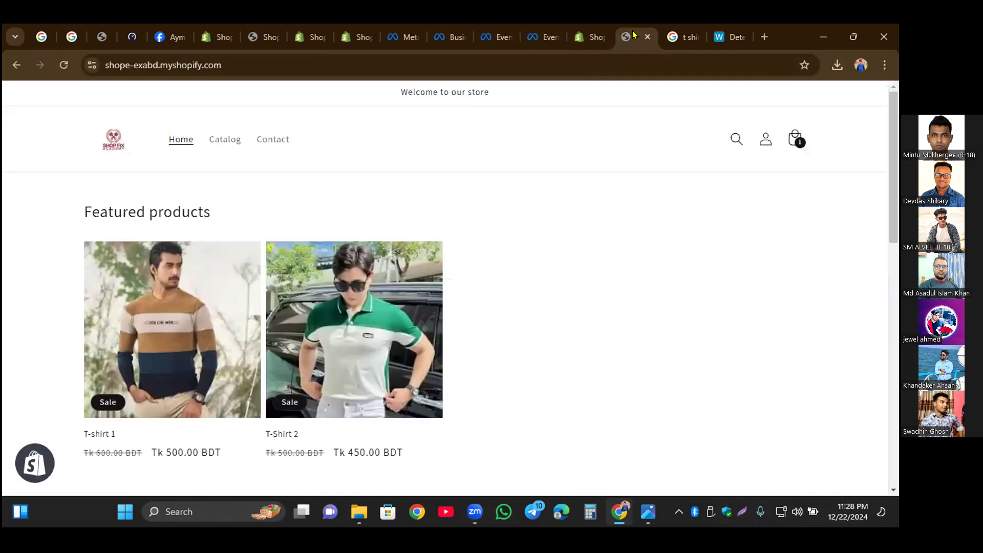
left_click(114, 146)
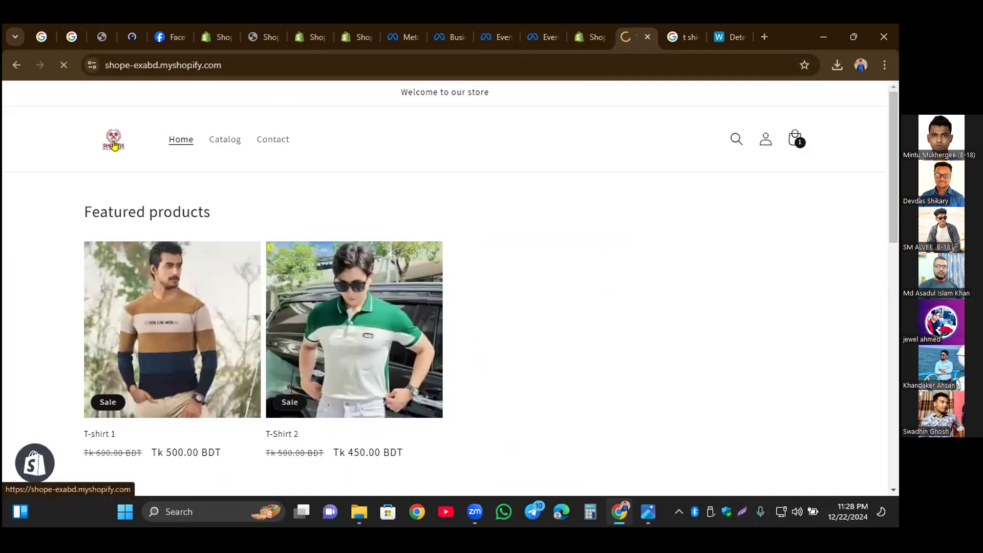
left_click(148, 317)
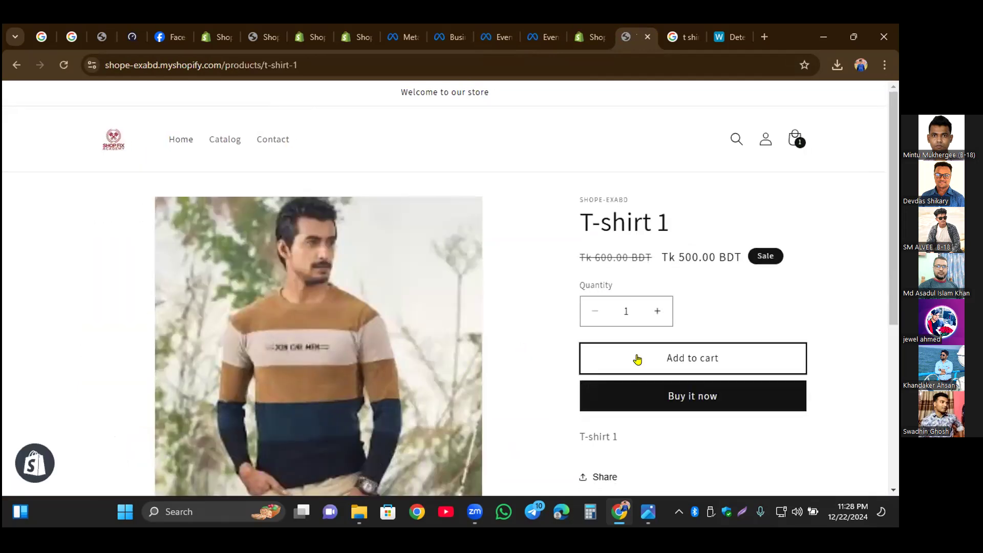
left_click(637, 359)
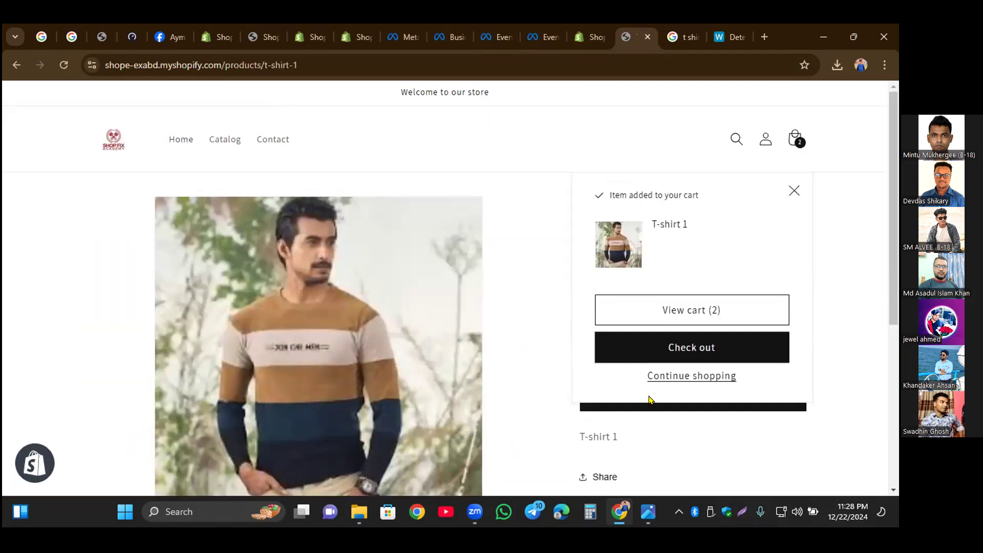
left_click(670, 311)
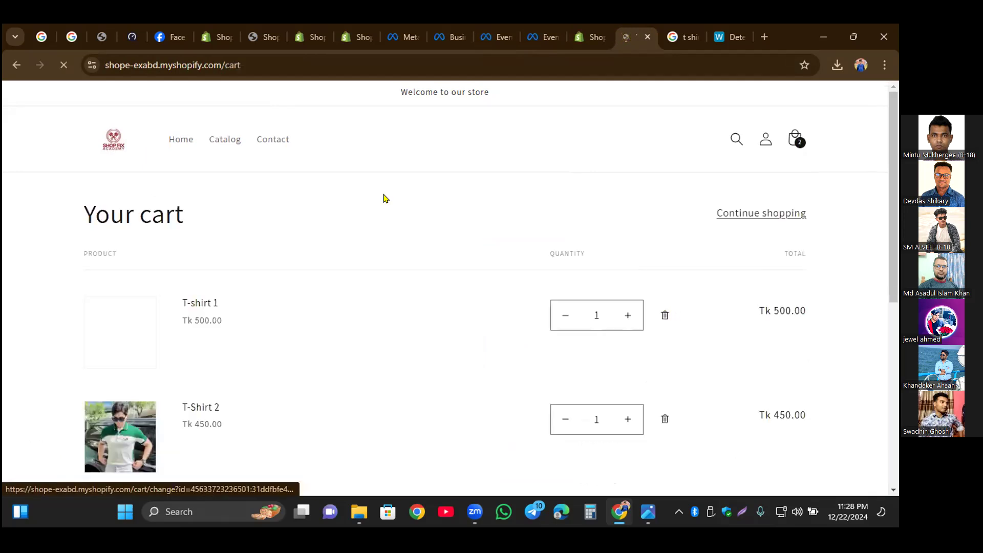
Step: Visit the storefront's Contact, Catalog and Home pages in turn to generate page views
left_click(271, 139)
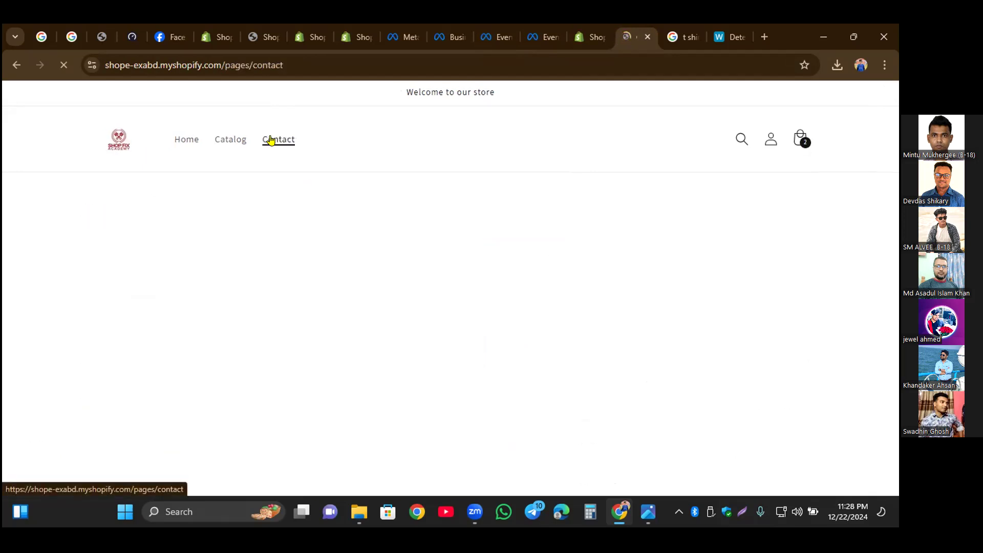
left_click(238, 140)
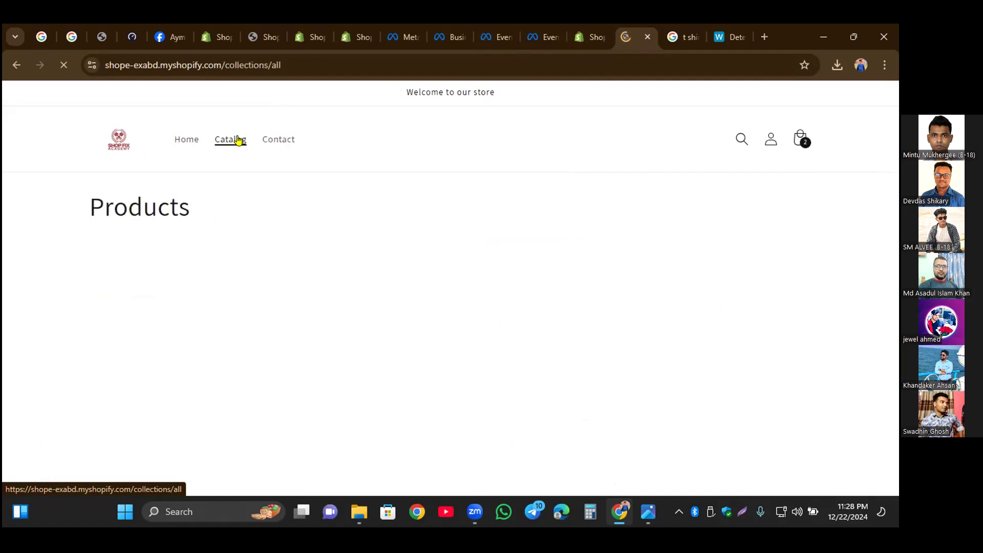
left_click(186, 140)
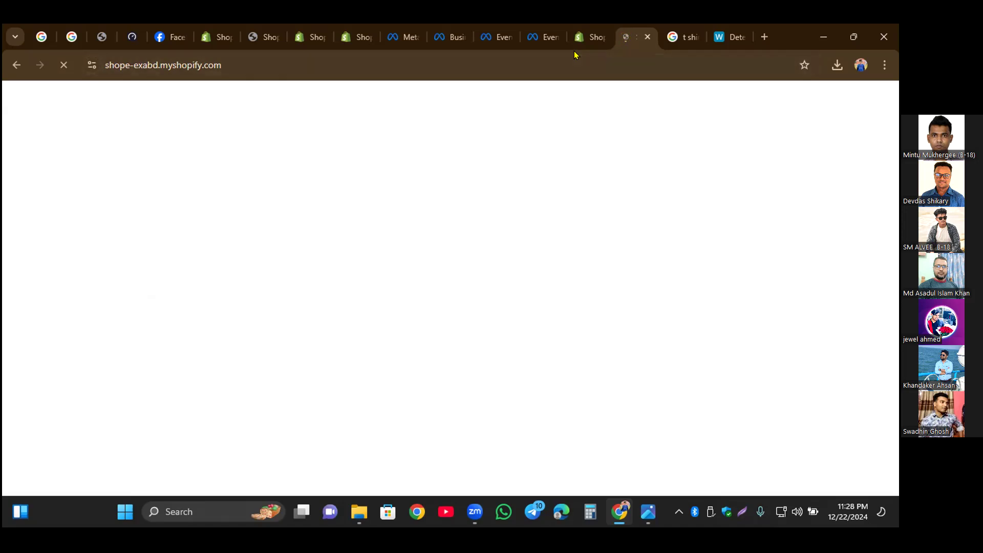
Step: Switch to Meta's test events and review the received storefront events, their processing status and the activity source line
left_click(543, 40)
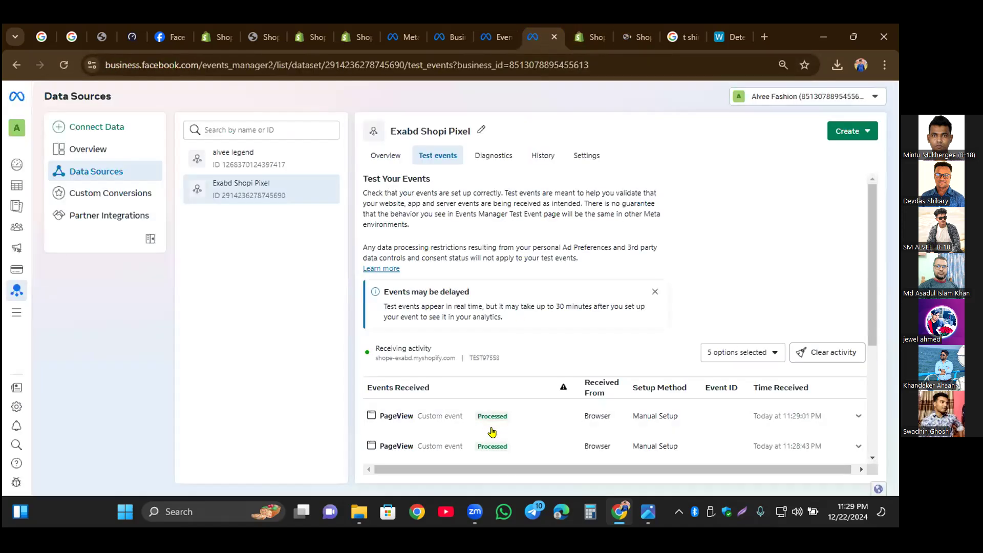
scroll(492, 432, "down", 2)
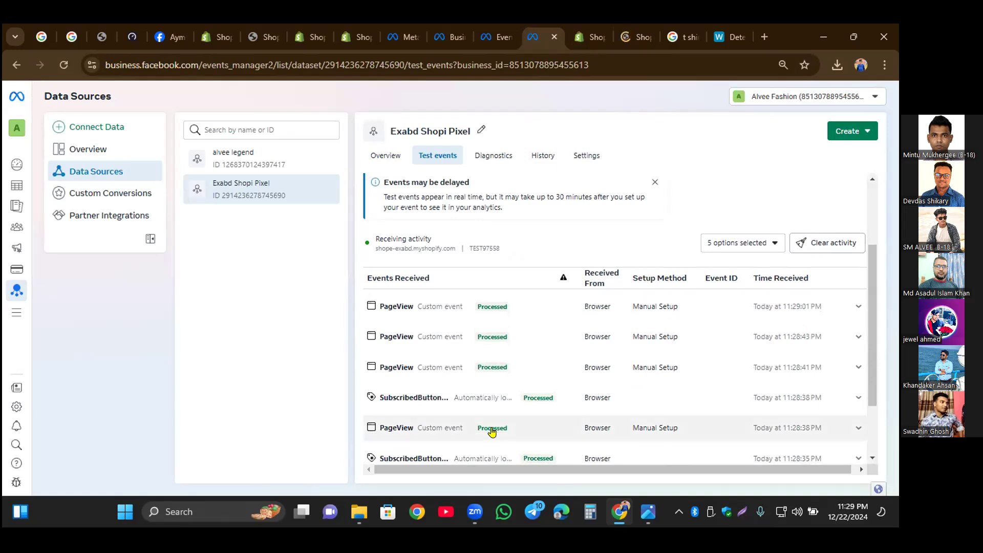
scroll(491, 433, "down", 2)
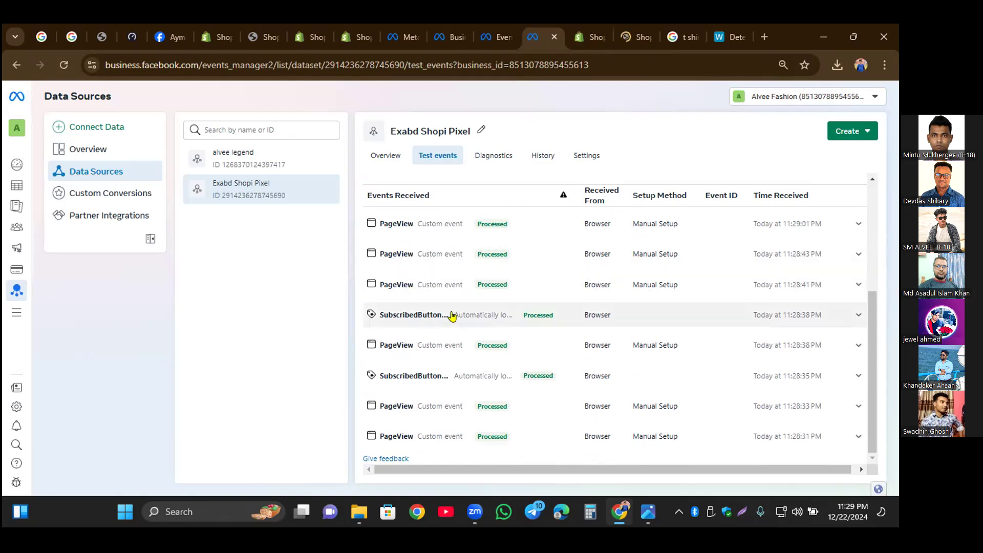
scroll(489, 376, "up", 2)
scroll(488, 375, "up", 2)
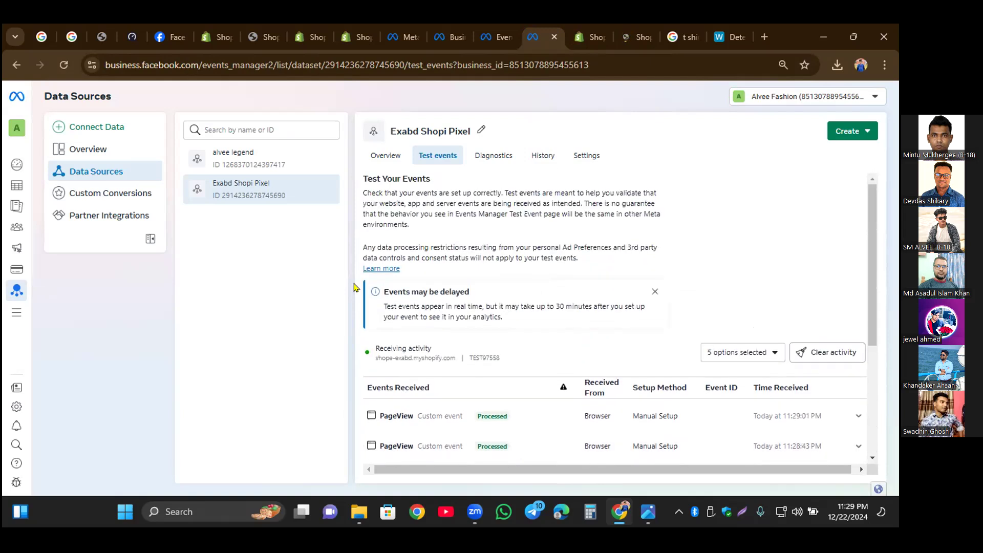
left_click_drag(355, 357, 539, 361)
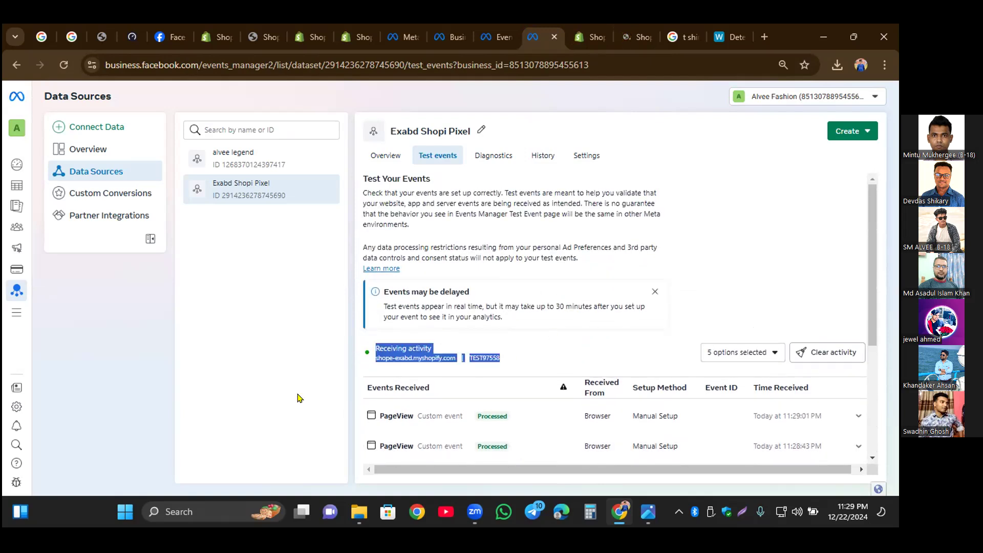
left_click(281, 387)
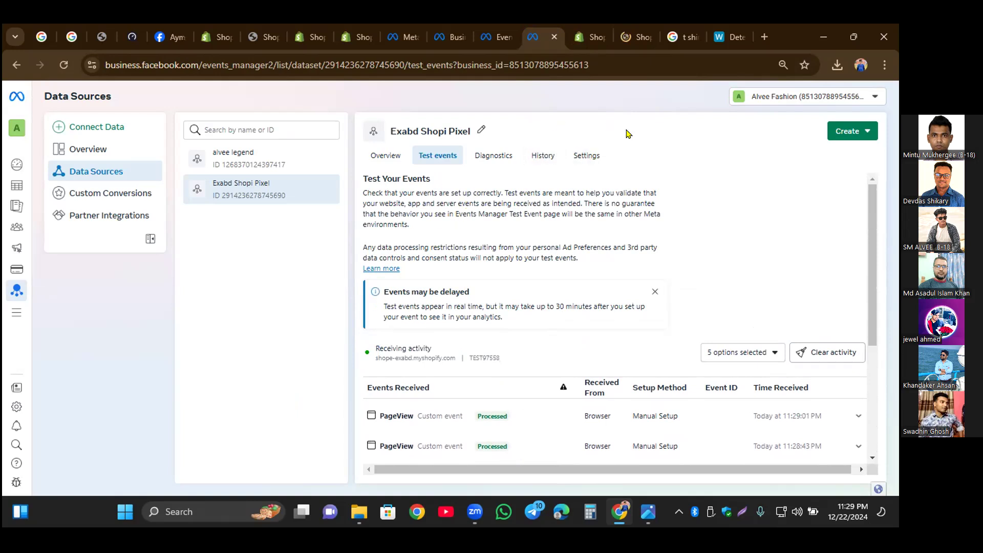
Step: In the Exabd Shopi Pixel's settings, turn on tracking events automatically without code
left_click(589, 155)
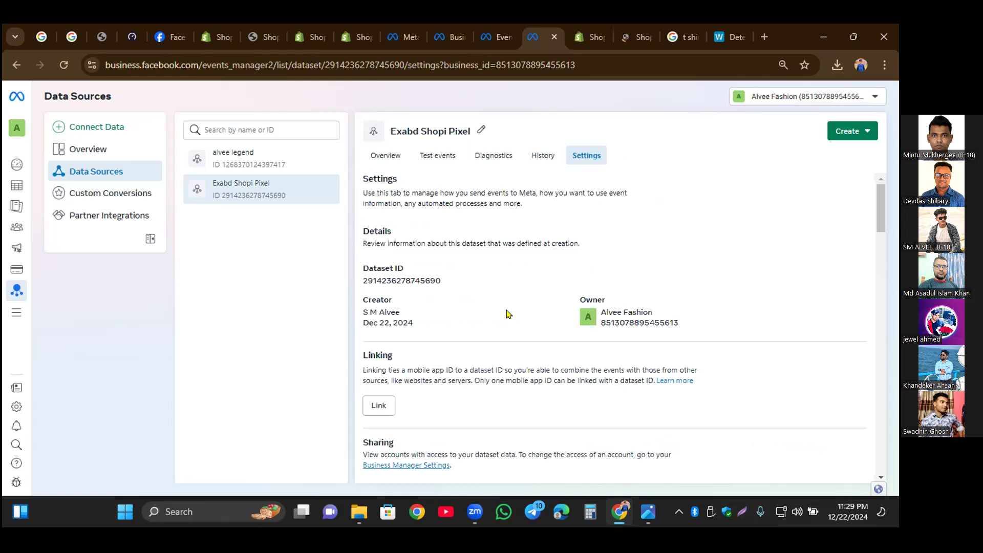
scroll(508, 313, "down", 6)
scroll(508, 314, "down", 10)
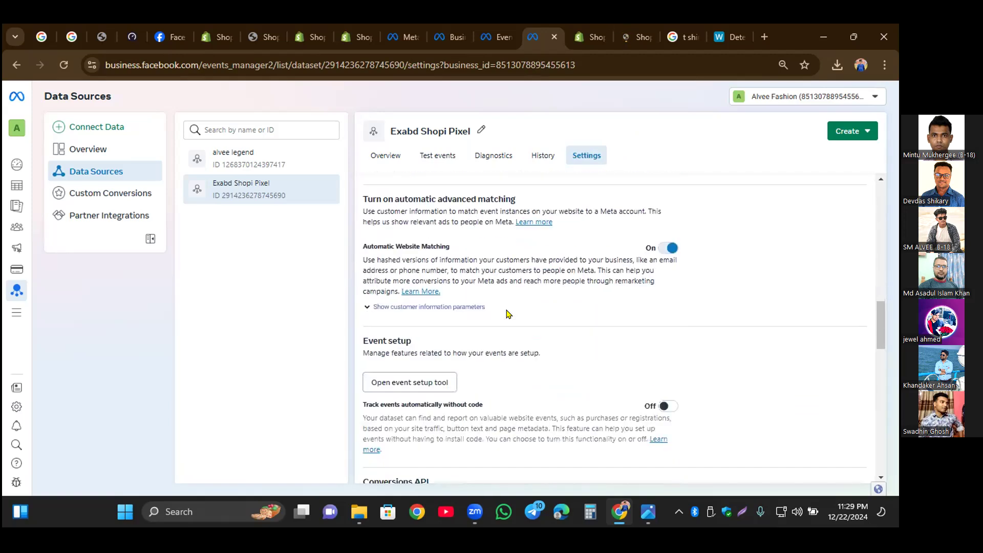
scroll(508, 314, "down", 2)
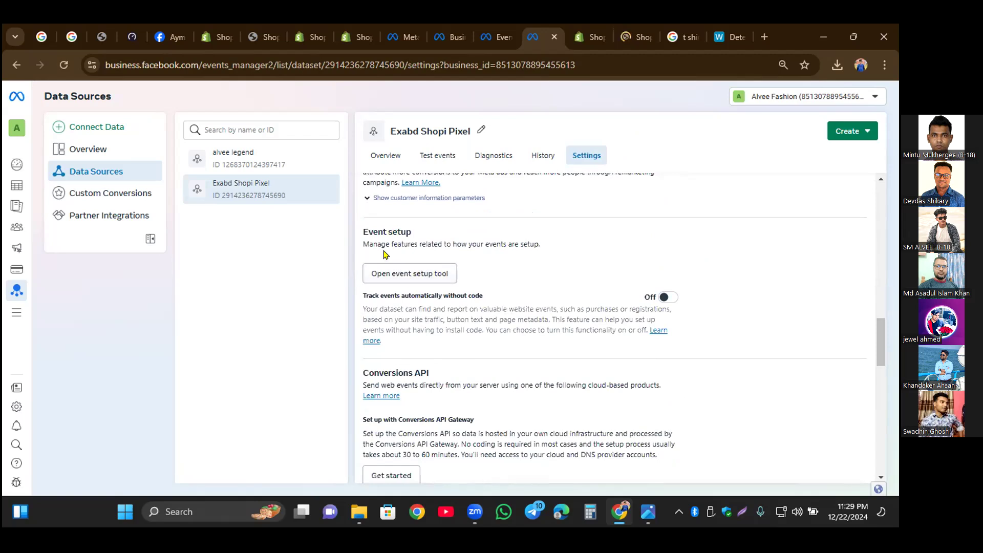
left_click(668, 298)
Step: Open the event setup tool, enter the store URL copied from the storefront, shope-exabd.myshopify.com, and open the website
left_click(429, 274)
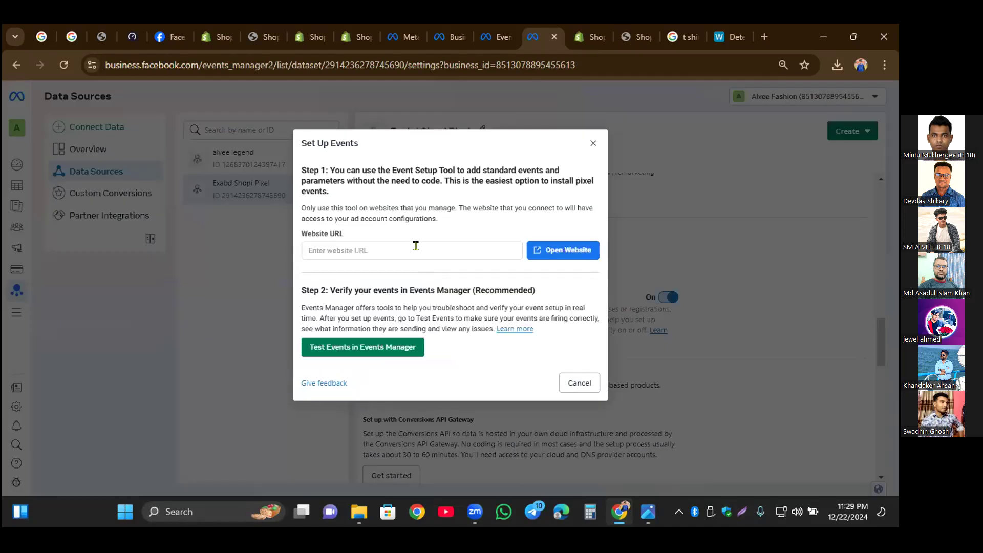
left_click(634, 36)
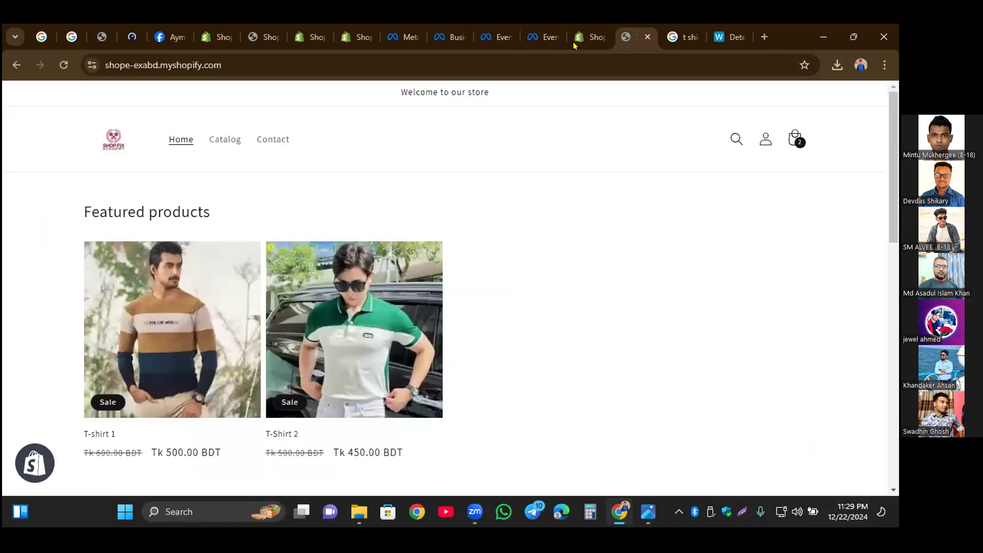
left_click(231, 59)
key("ctrl+c")
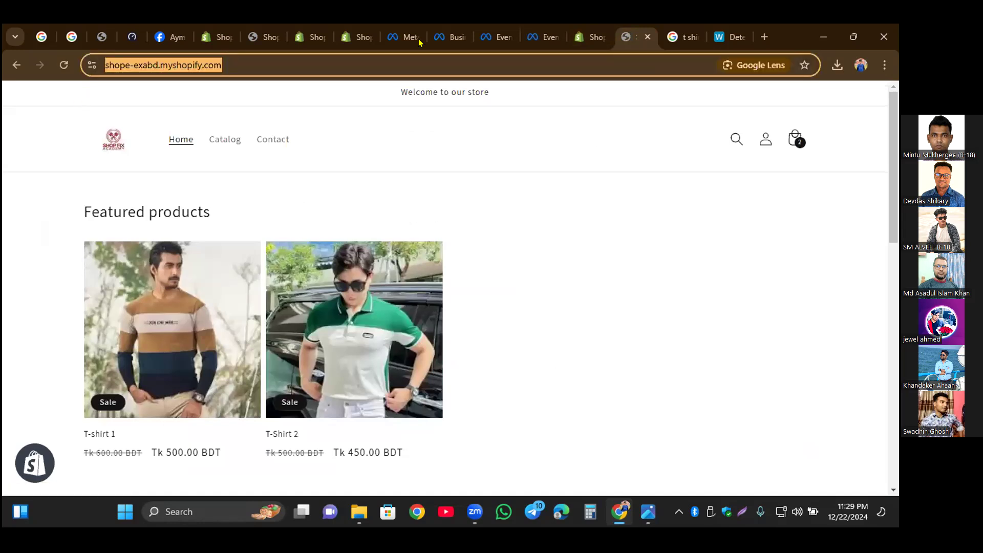
left_click(529, 41)
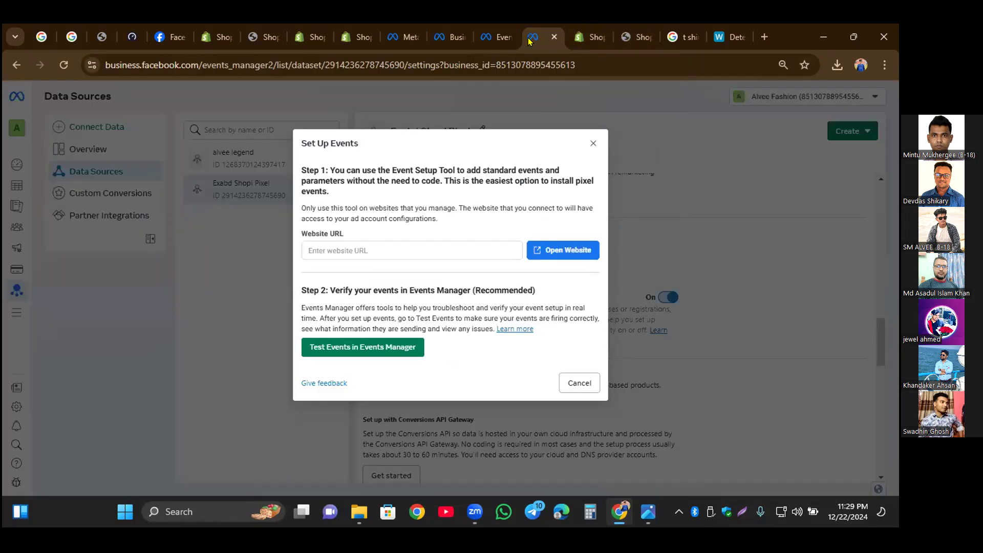
left_click(410, 244)
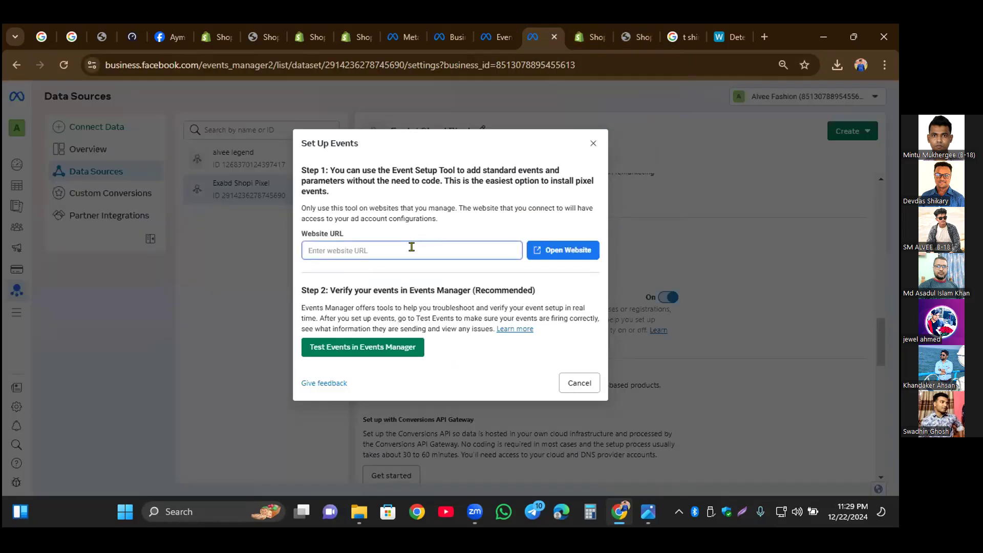
key("ctrl+v")
left_click(555, 251)
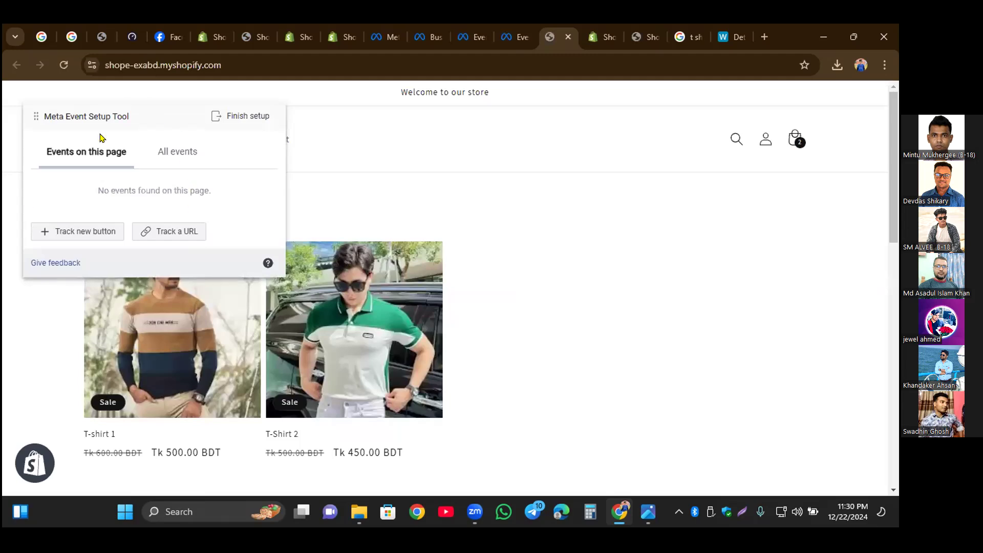
Step: Open the T-Shirt 2 product page and set up an Add to Cart event on its Add to cart button
left_click(353, 318)
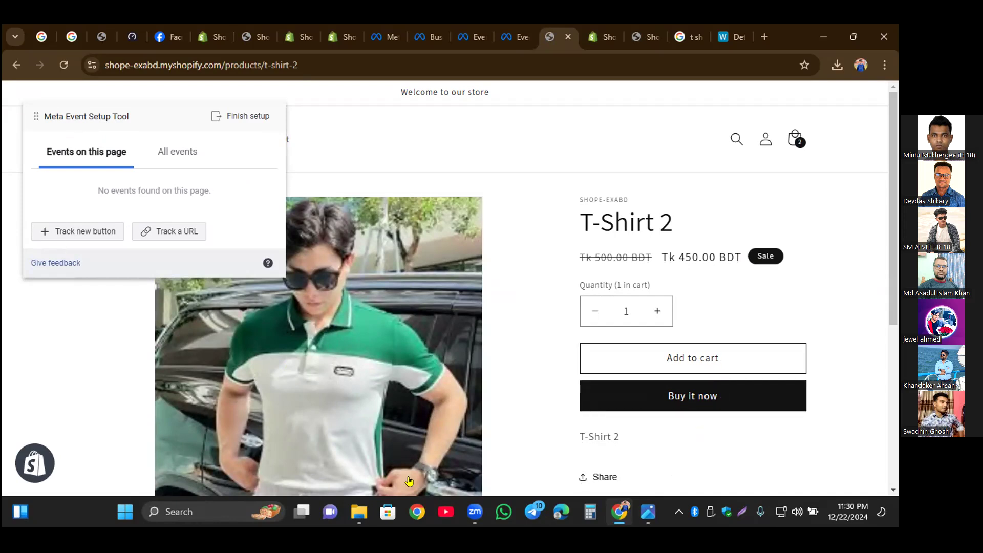
left_click(68, 235)
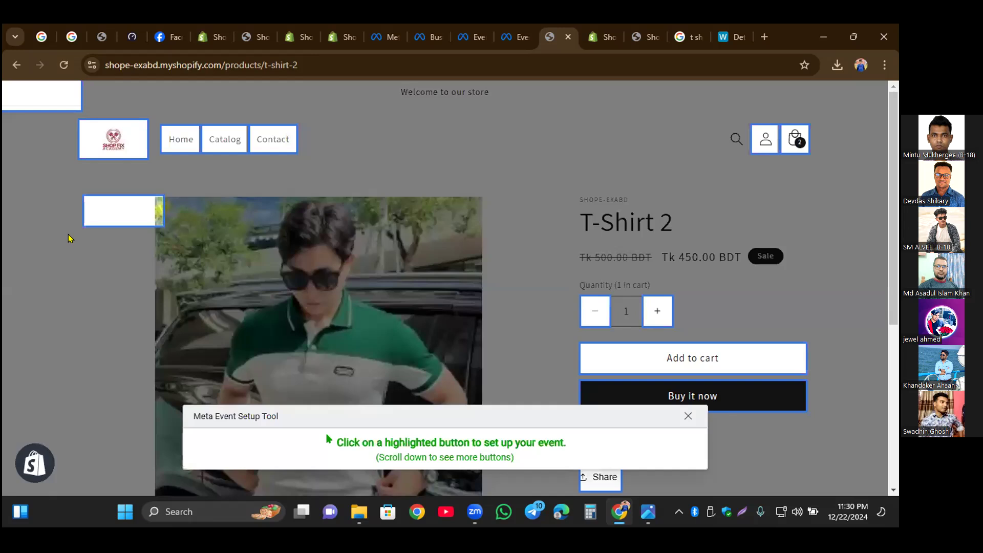
left_click(649, 358)
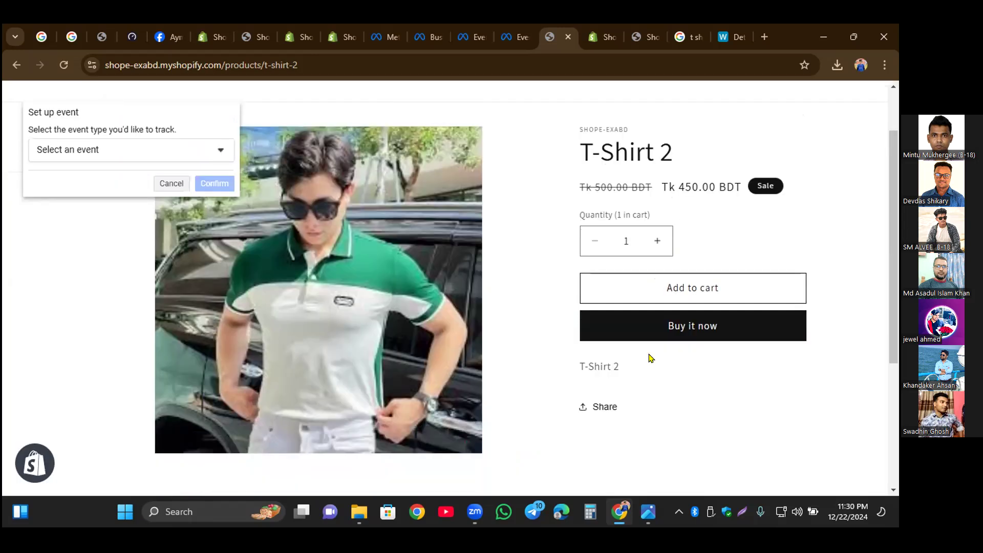
left_click(93, 148)
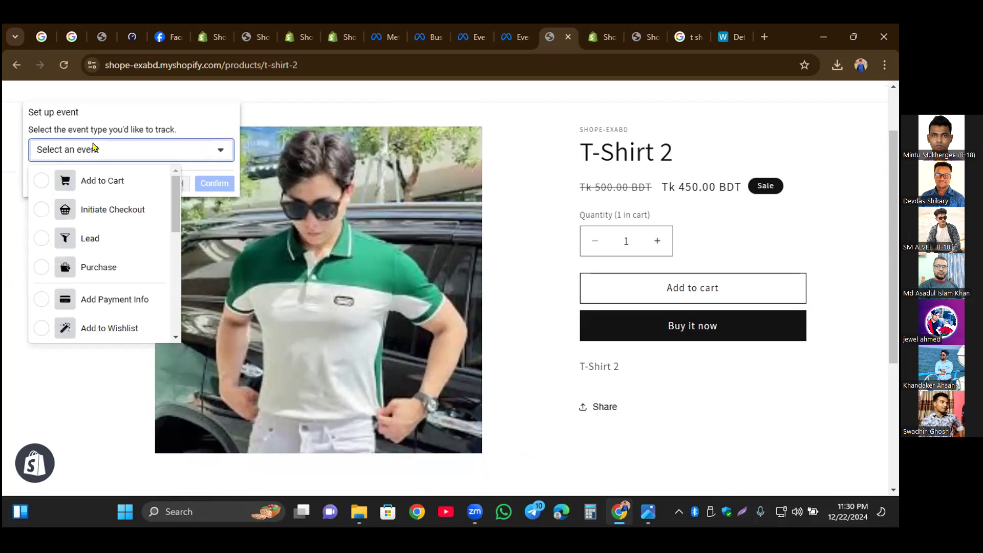
left_click(95, 180)
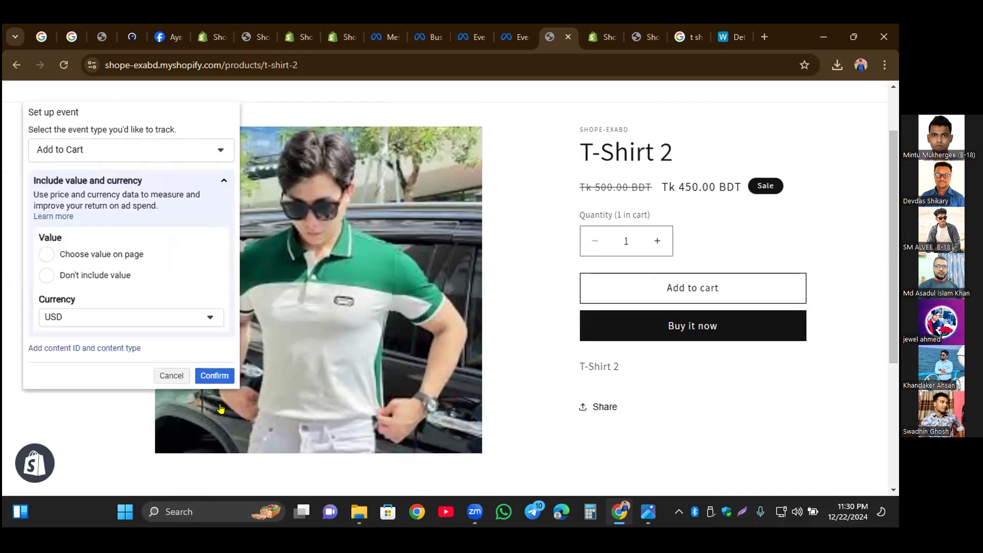
left_click(217, 377)
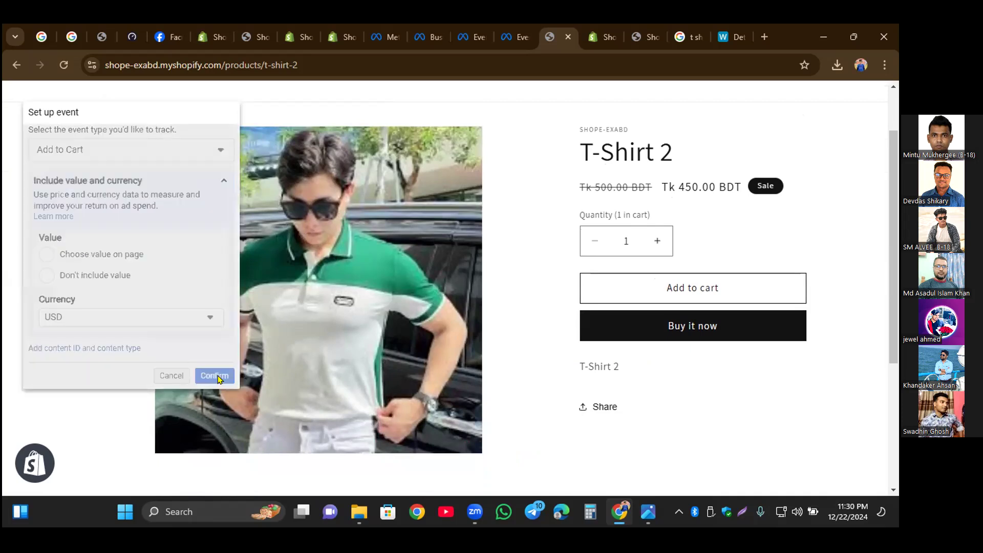
left_click(599, 287)
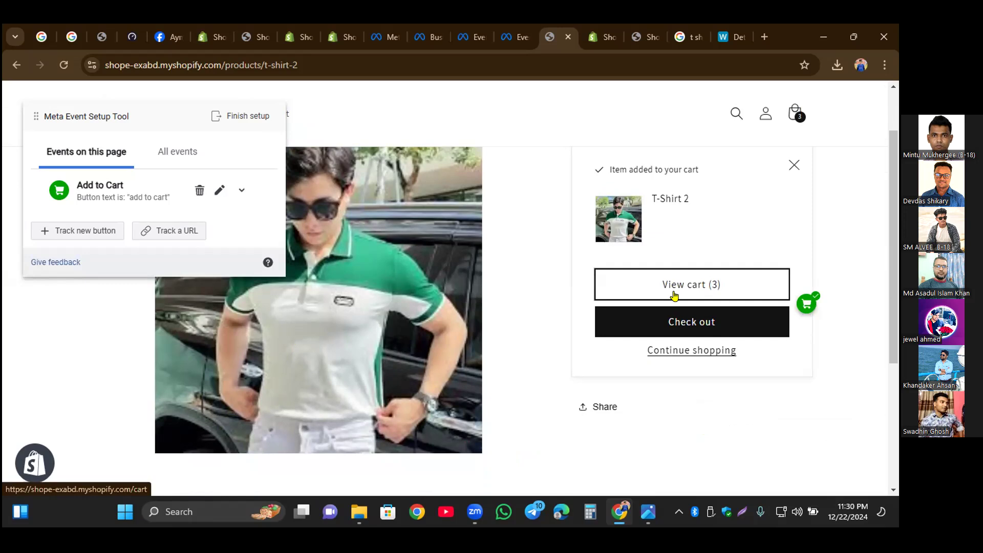
left_click(108, 230)
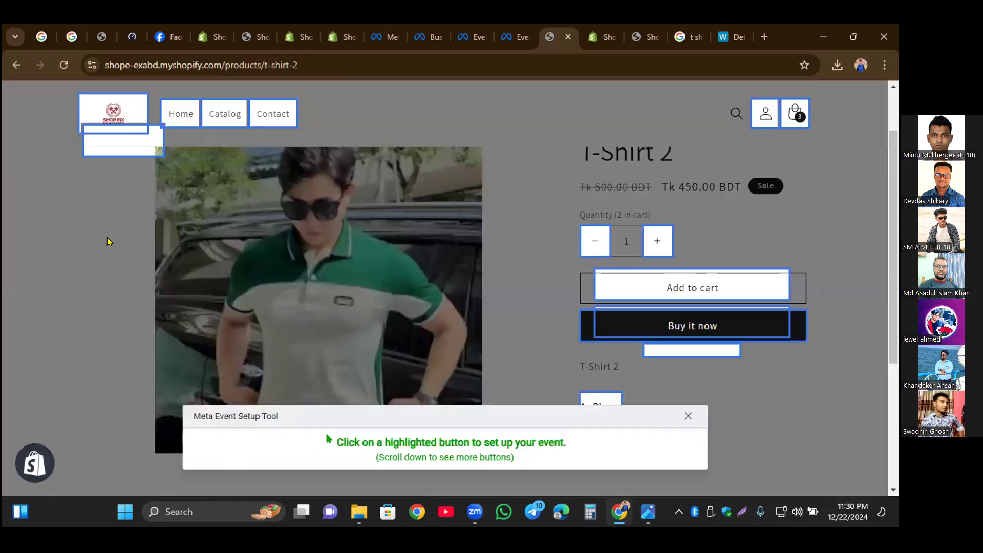
left_click(664, 282)
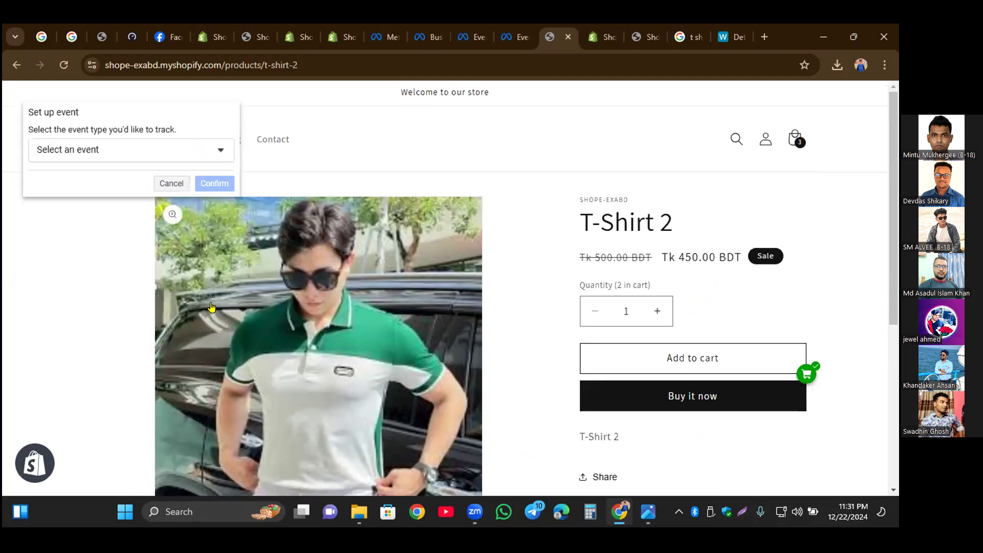
left_click(169, 184)
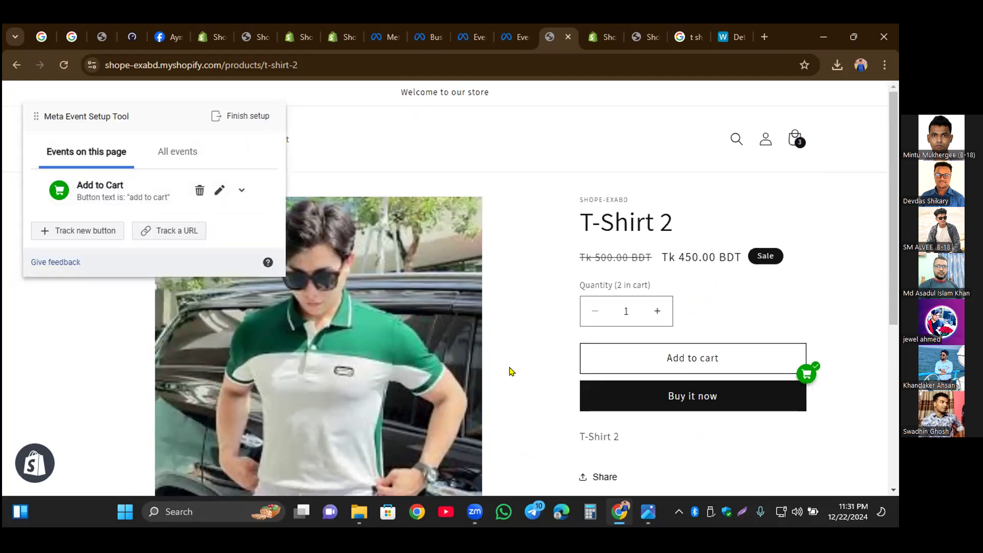
left_click(703, 360)
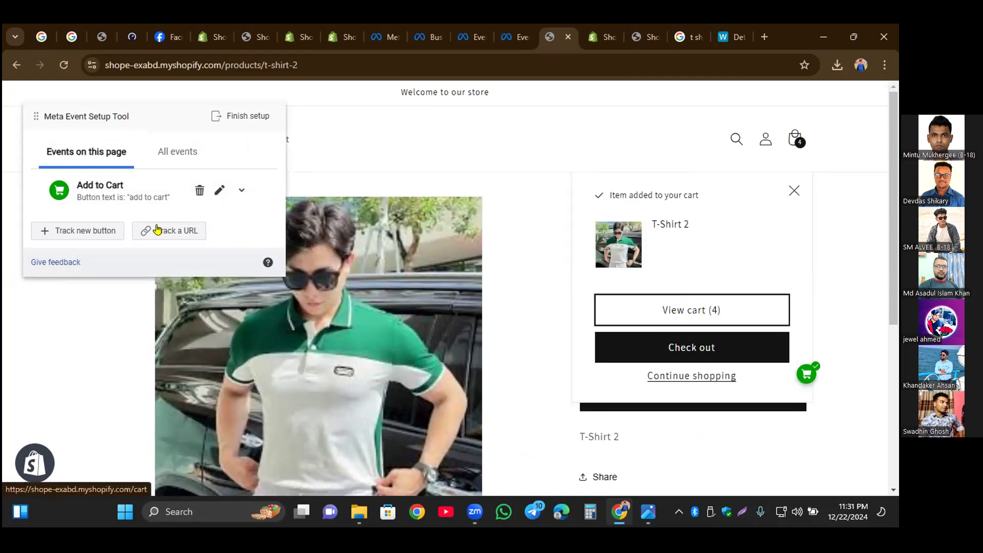
left_click(82, 231)
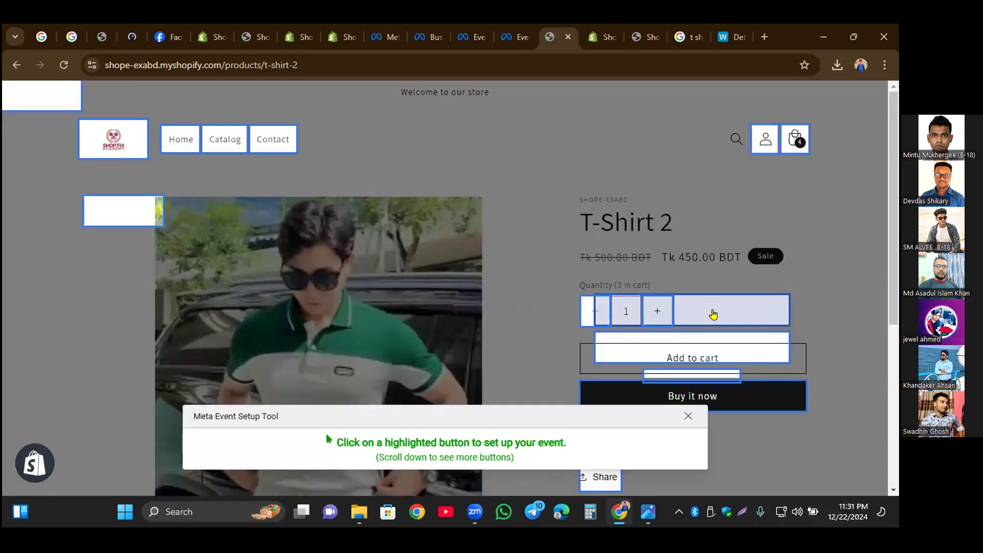
scroll(818, 334, "down", 1)
scroll(817, 333, "down", 4)
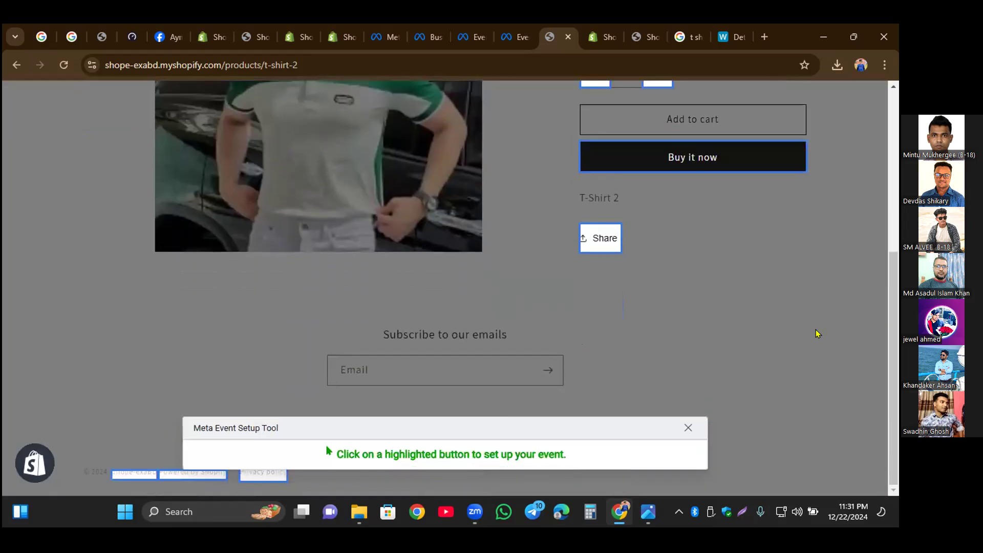
scroll(816, 330, "up", 4)
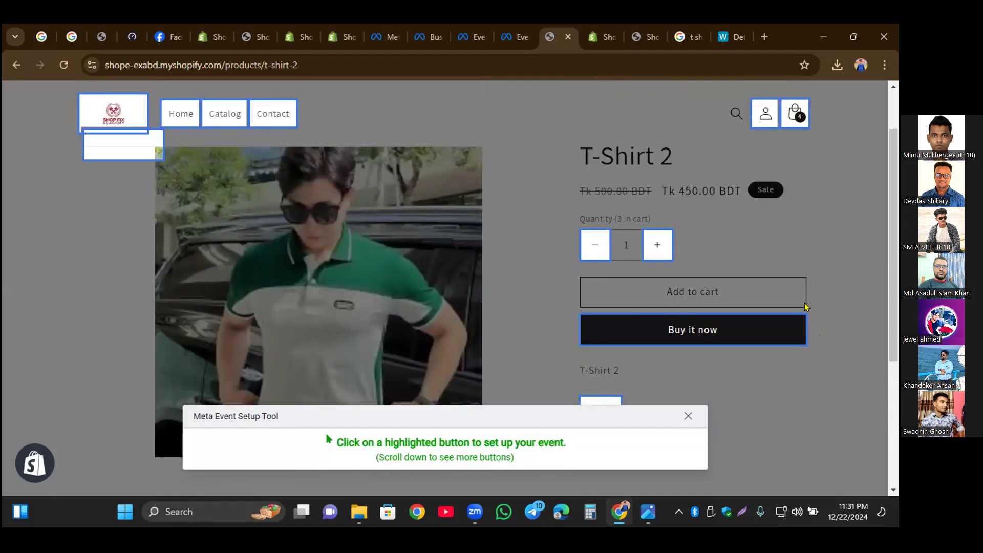
scroll(710, 345, "up", 1)
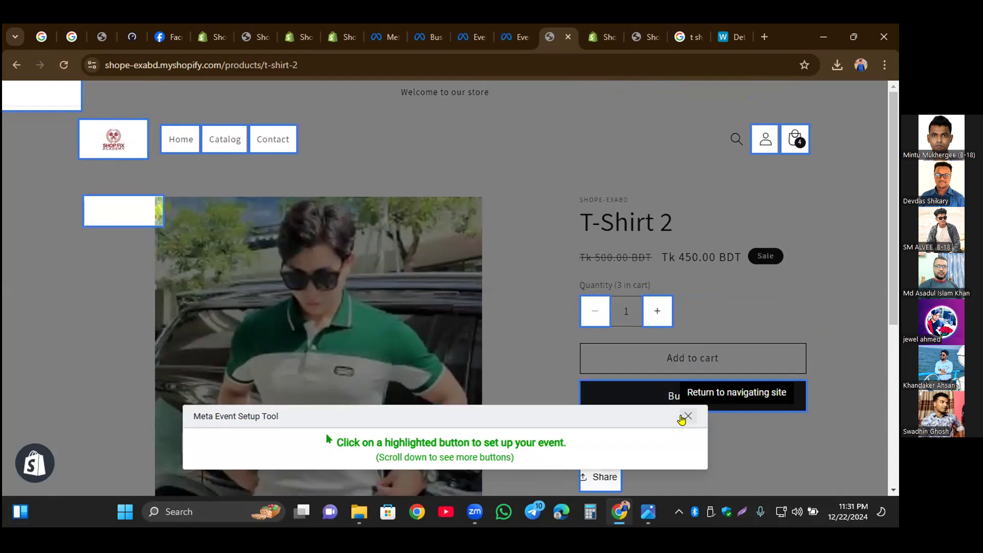
left_click(683, 418)
Step: Add T-Shirt 2 to the cart and set up a View Content event on the View cart button in the cart notification
left_click(712, 355)
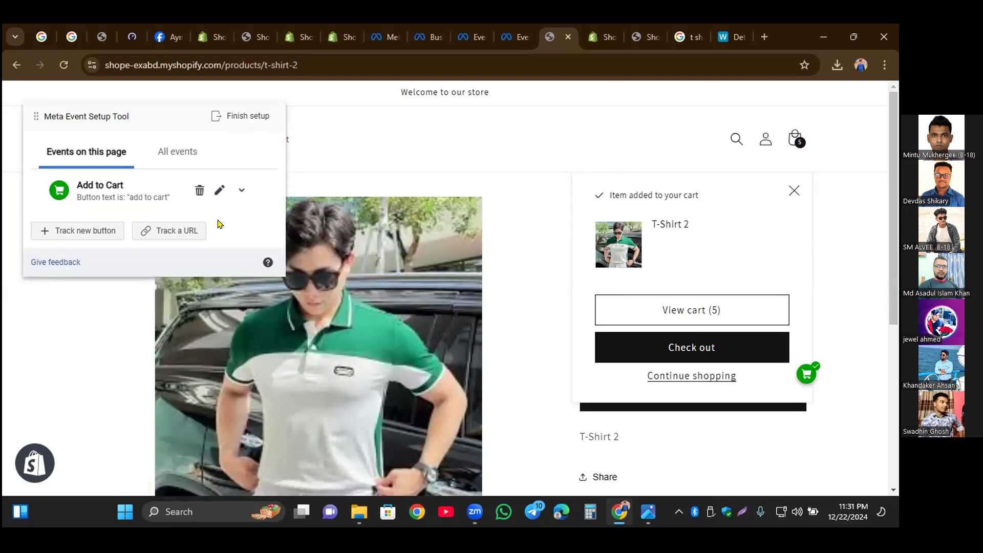
left_click(102, 231)
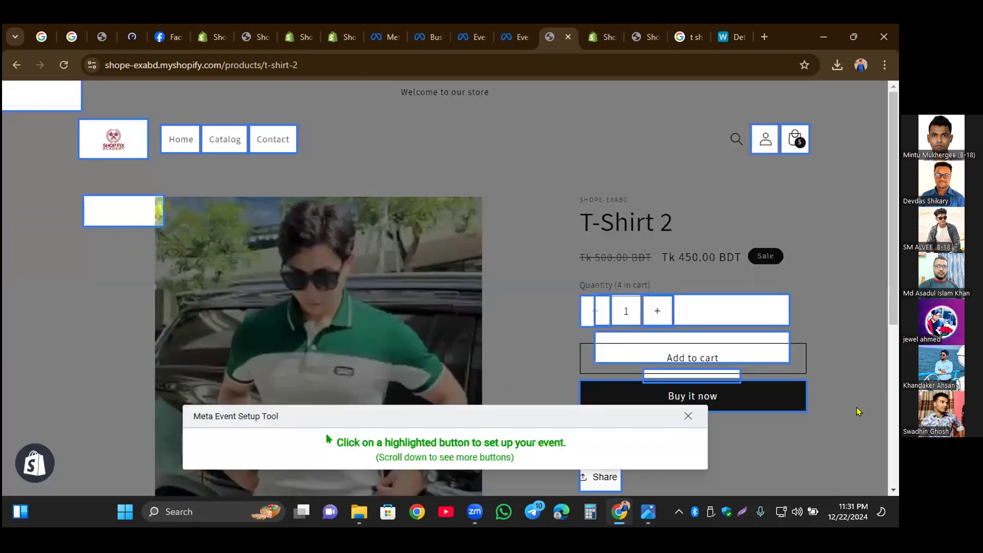
left_click(747, 304)
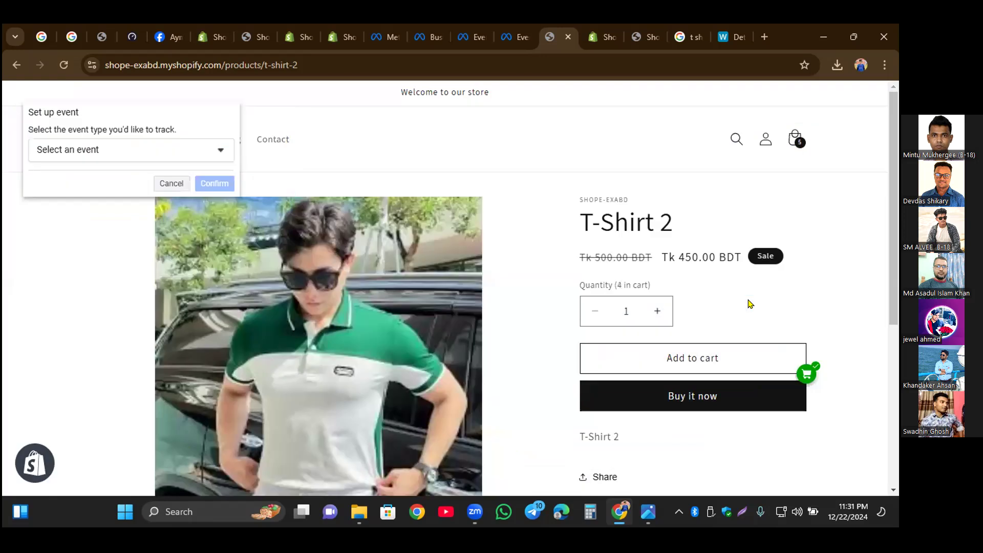
left_click(145, 155)
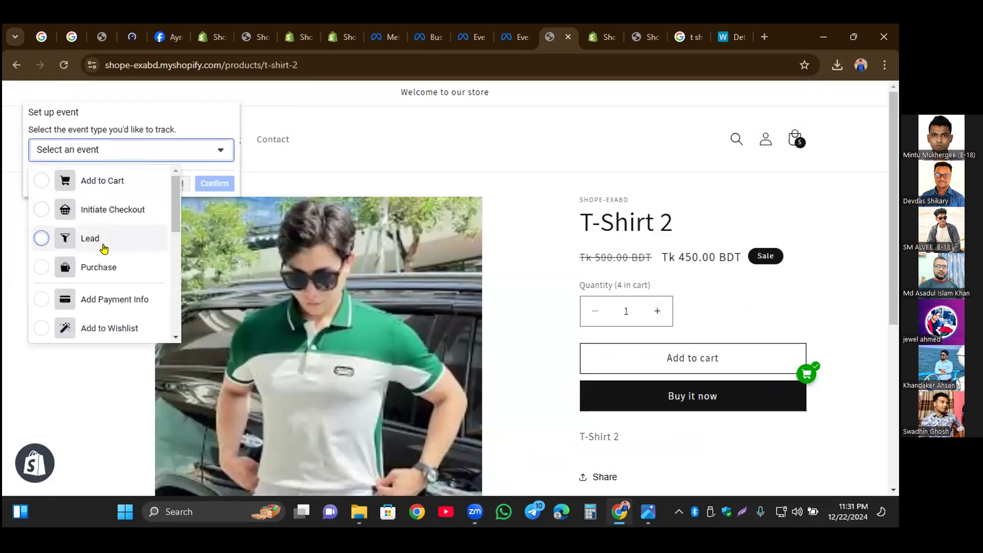
scroll(104, 250, "down", 5)
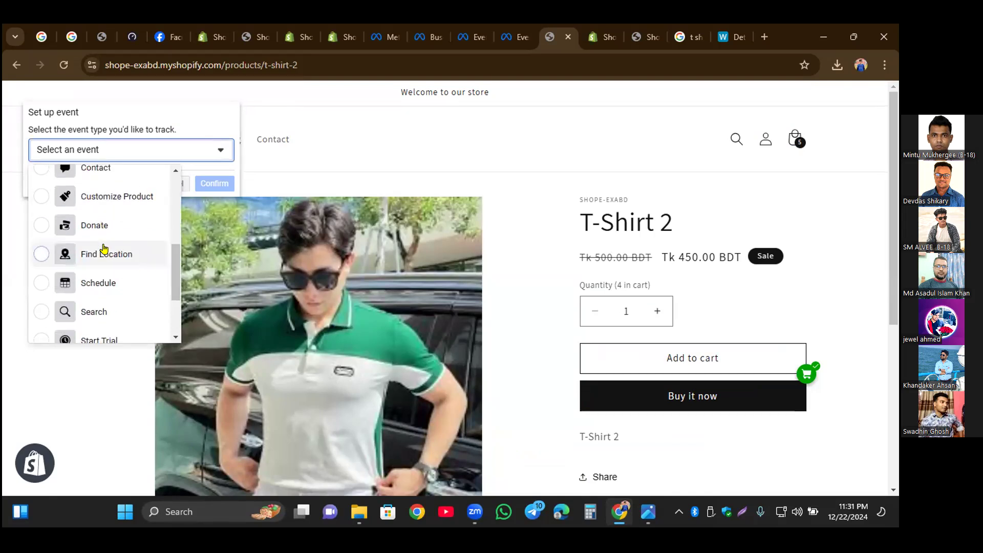
scroll(104, 249, "down", 2)
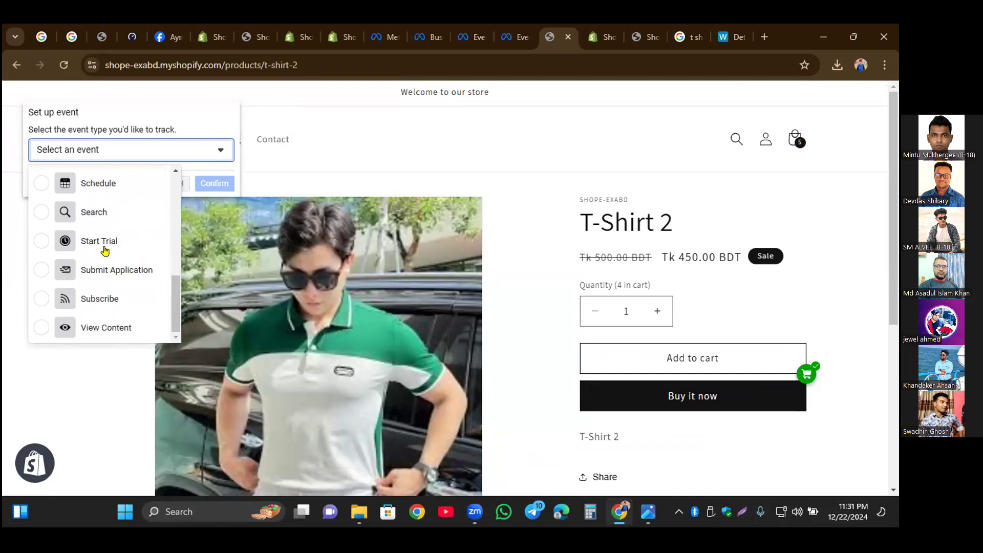
left_click(114, 327)
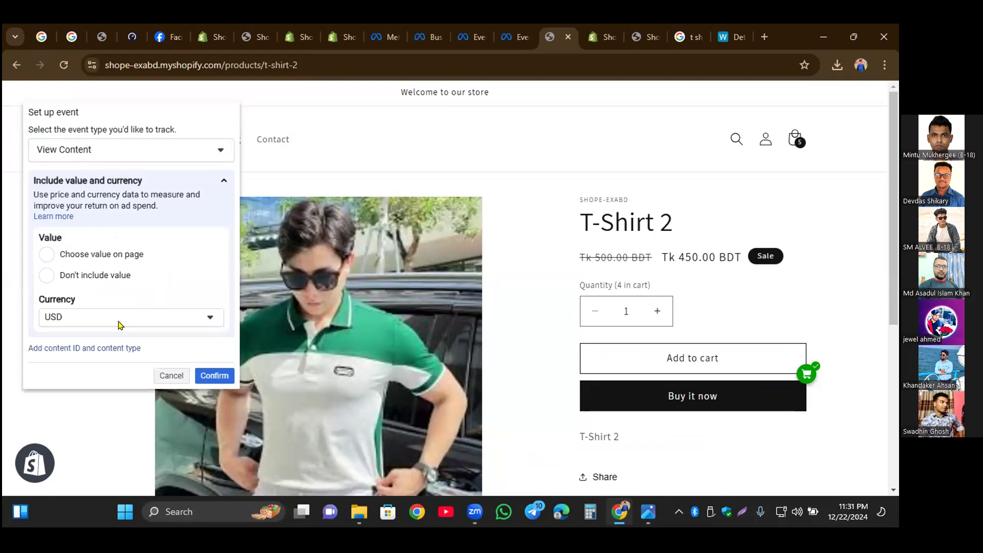
left_click(216, 377)
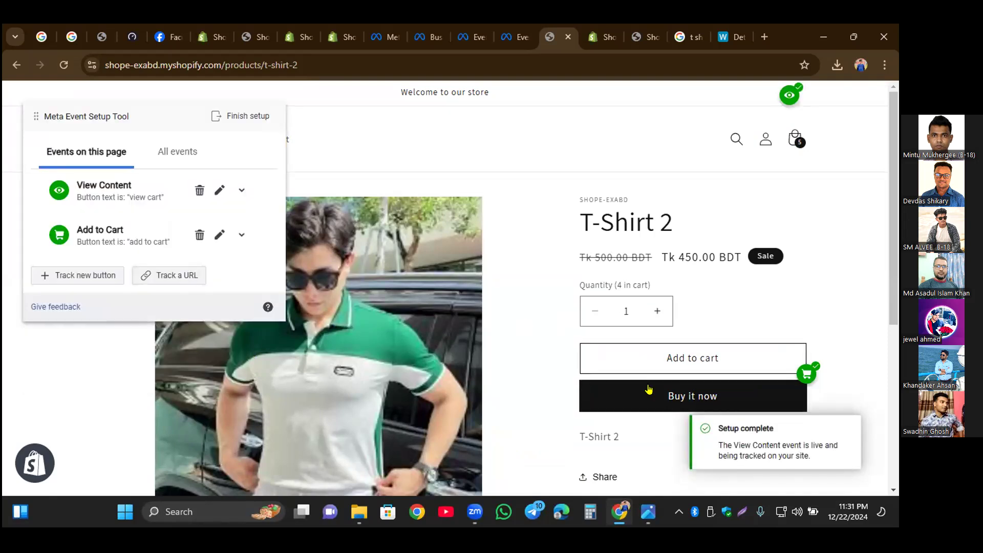
Step: Add another T-Shirt 2 to the cart, open the full cart page and look through it
left_click(686, 353)
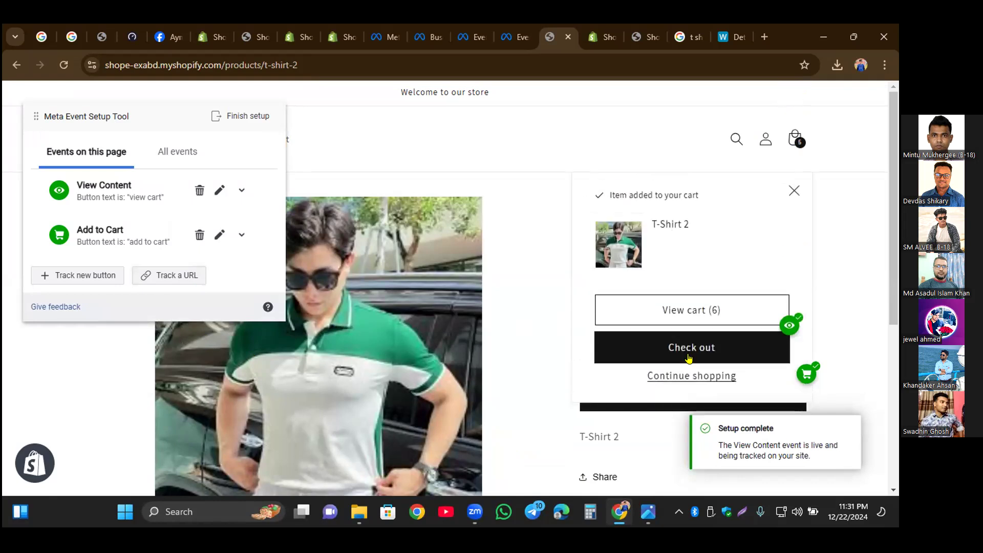
left_click(673, 317)
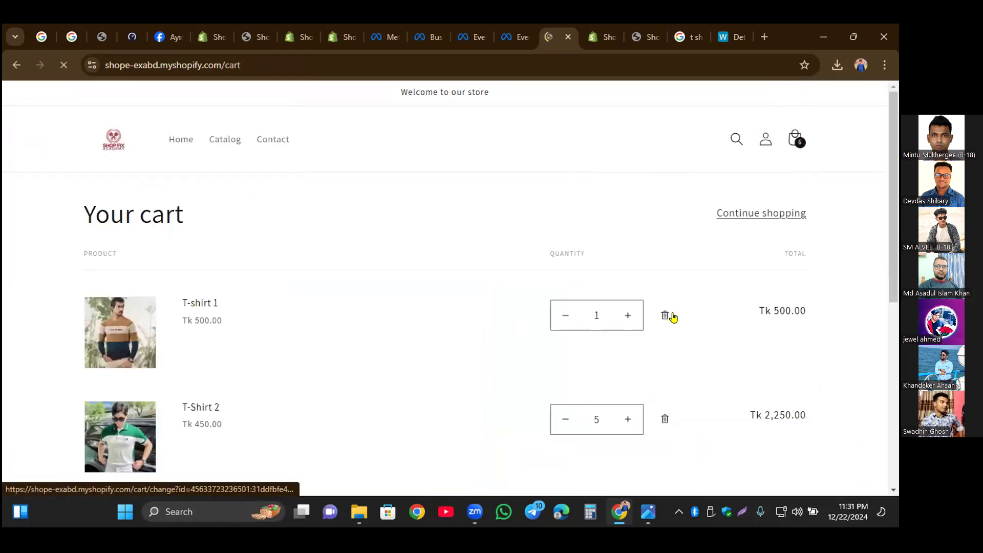
scroll(700, 303, "down", 7)
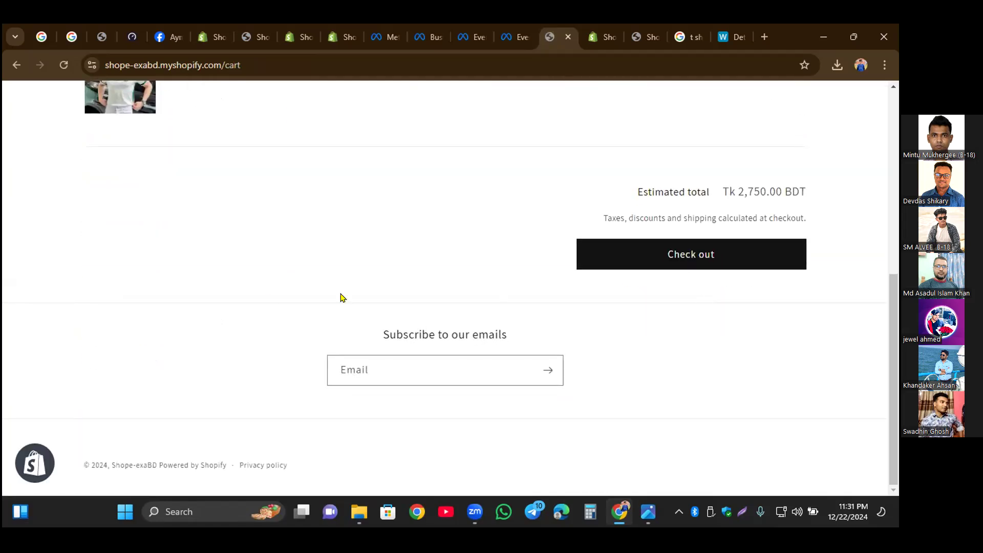
scroll(169, 297, "up", 7)
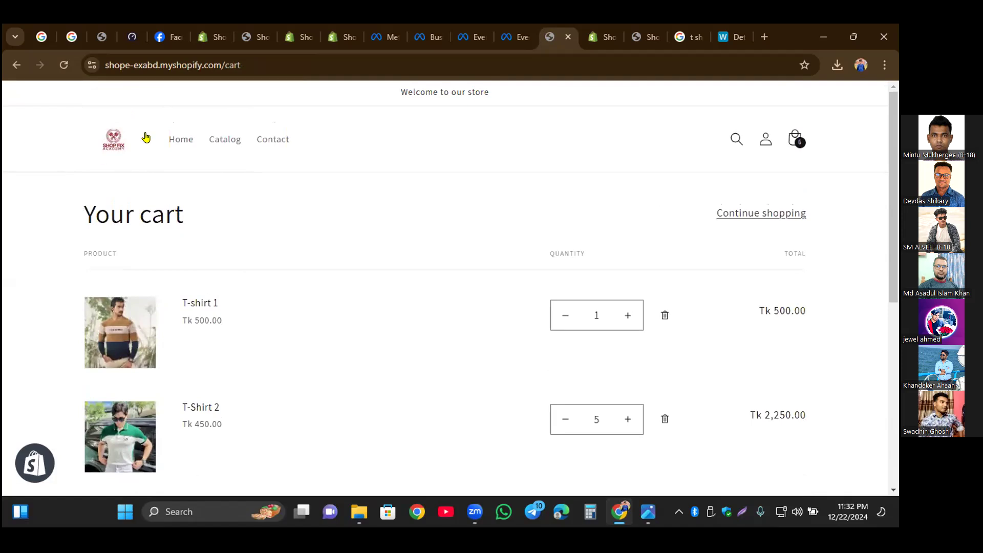
Step: Copy the cart page's URL, return to the T-Shirt 2 product page and review all events in the event setup tool
left_click(295, 66)
key("ctrl+c")
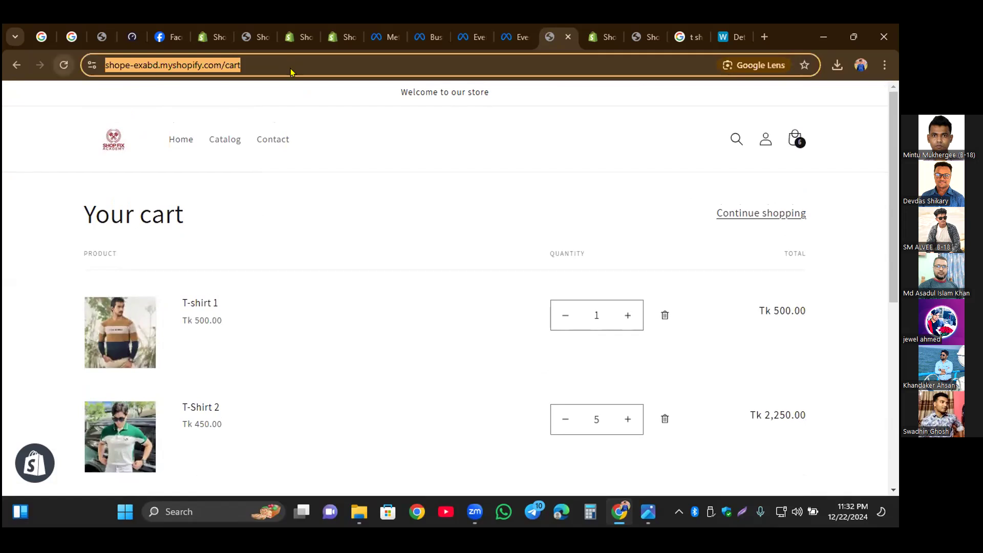
left_click(18, 65)
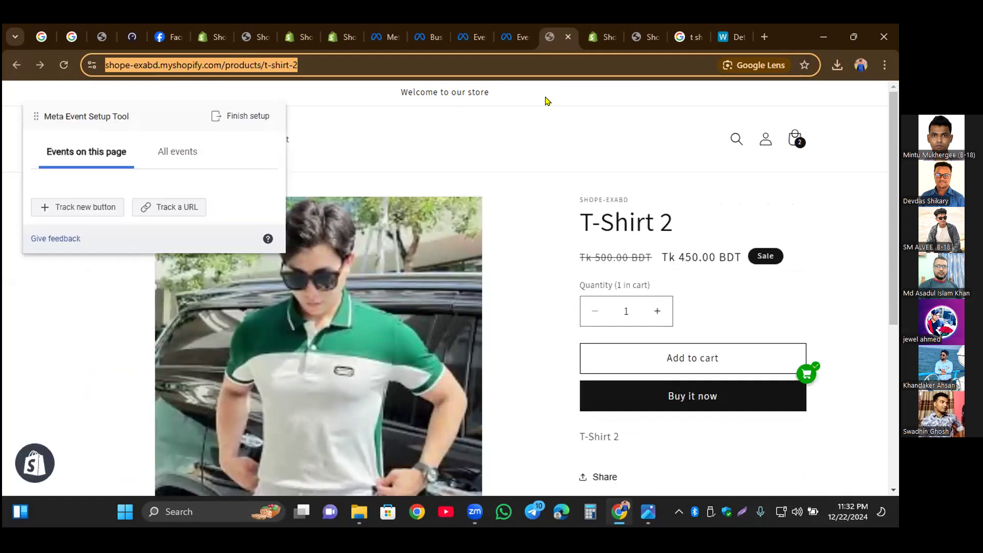
left_click(178, 153)
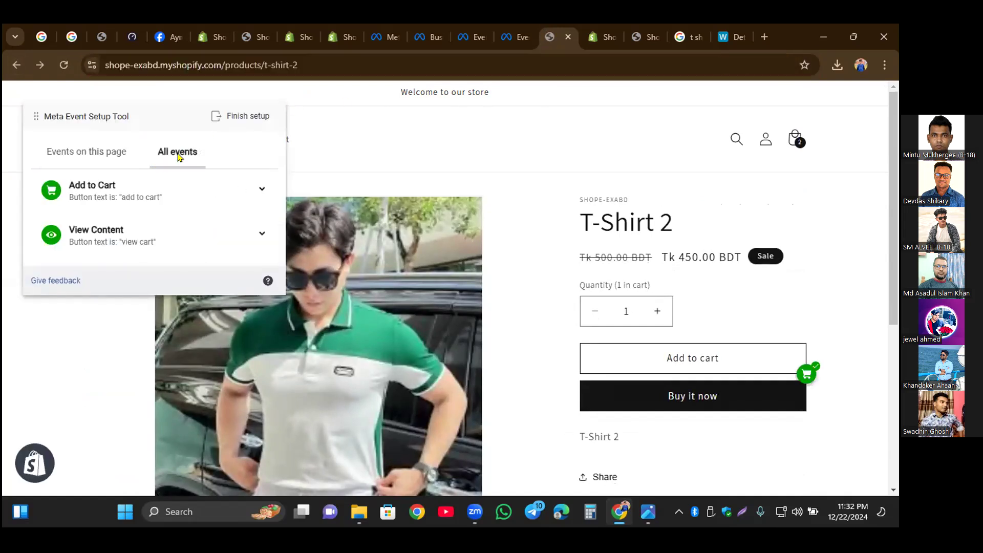
left_click(105, 152)
left_click(164, 232)
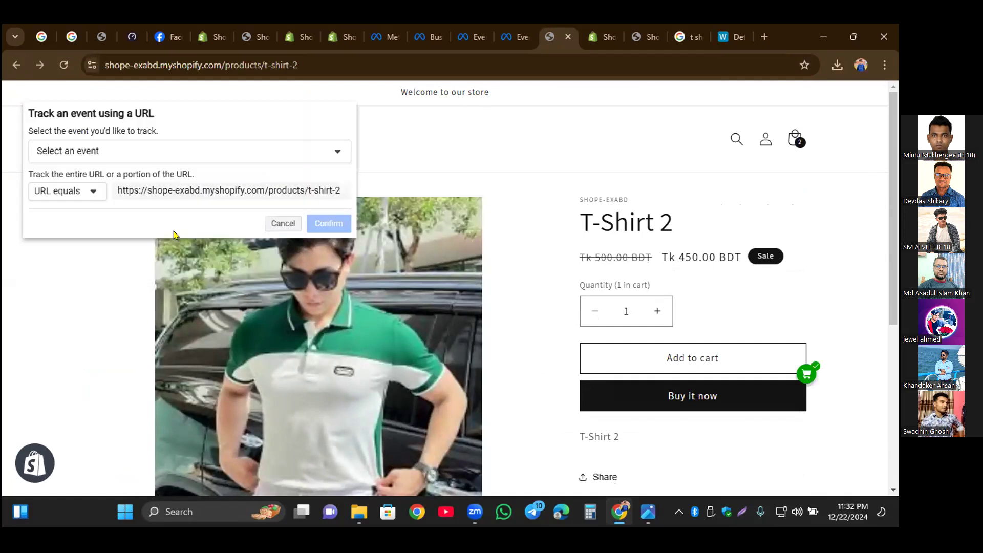
left_click(172, 149)
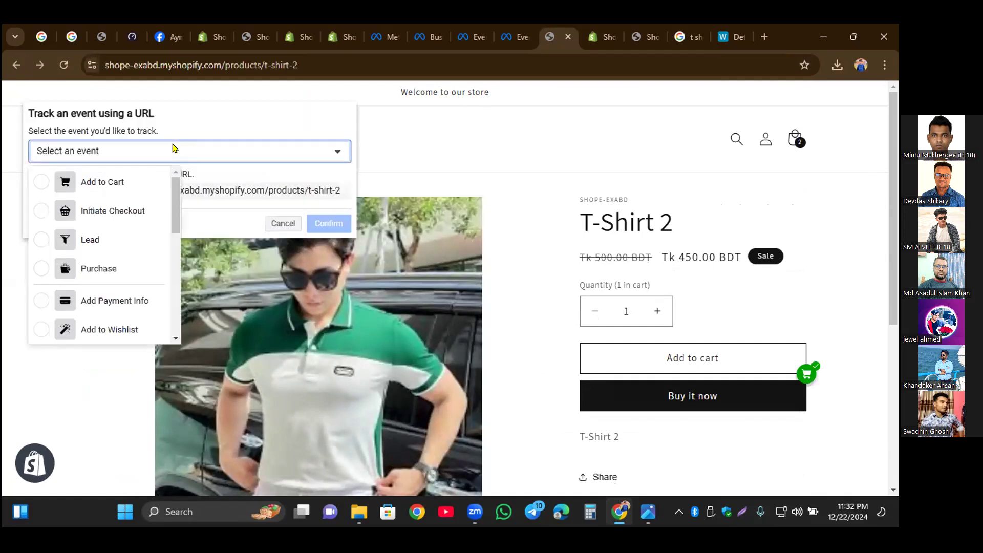
left_click(174, 150)
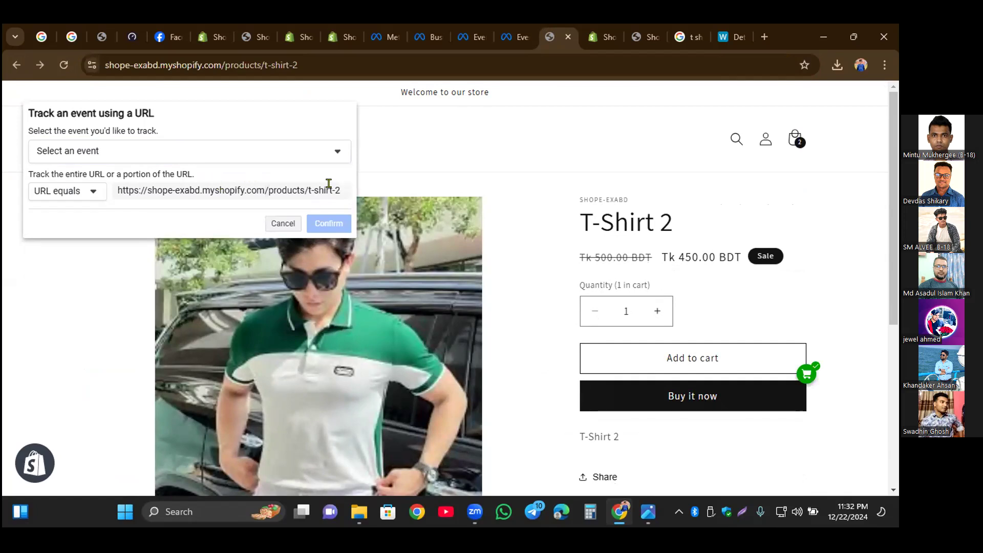
left_click_drag(331, 182, 185, 181)
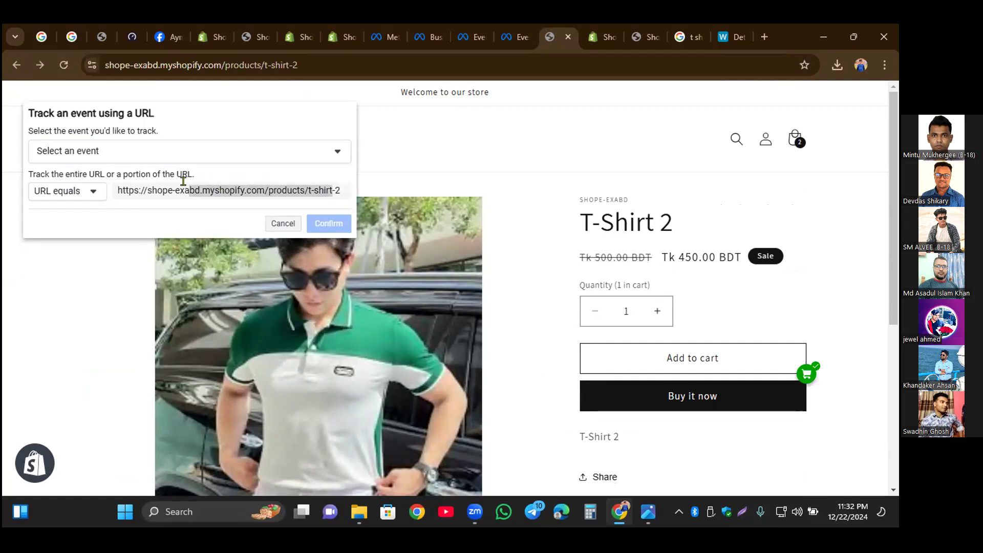
left_click(91, 195)
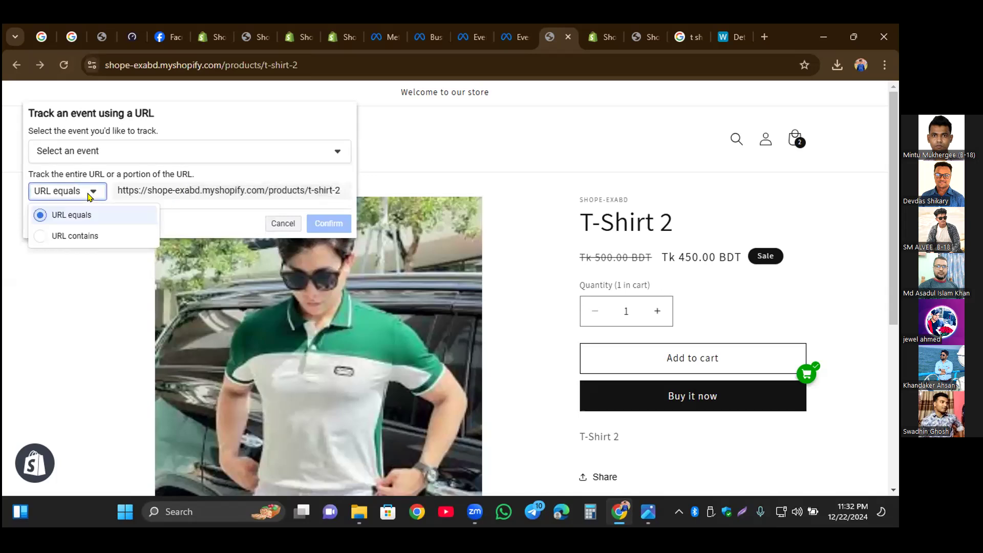
left_click(82, 237)
left_click(303, 207)
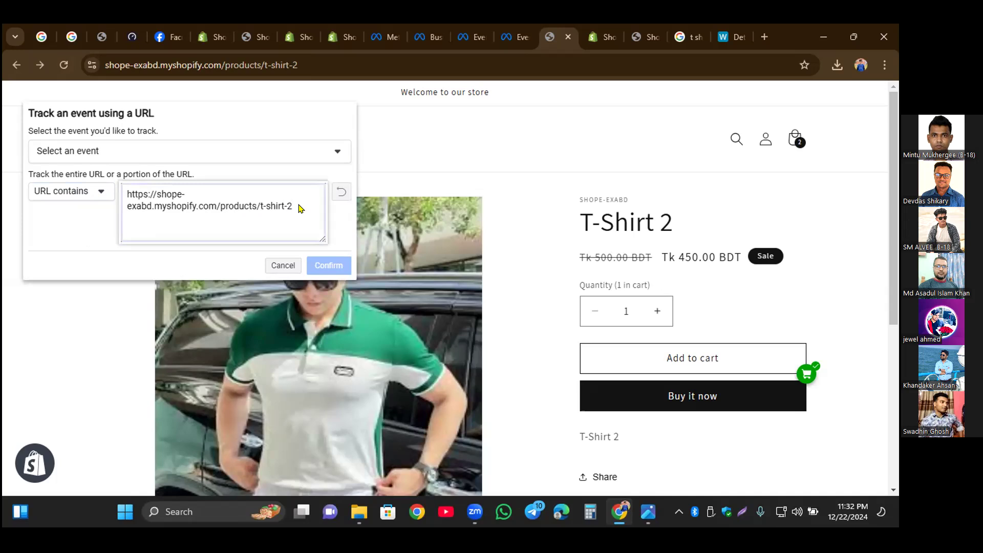
left_click_drag(301, 209, 124, 194)
key("BackSpace")
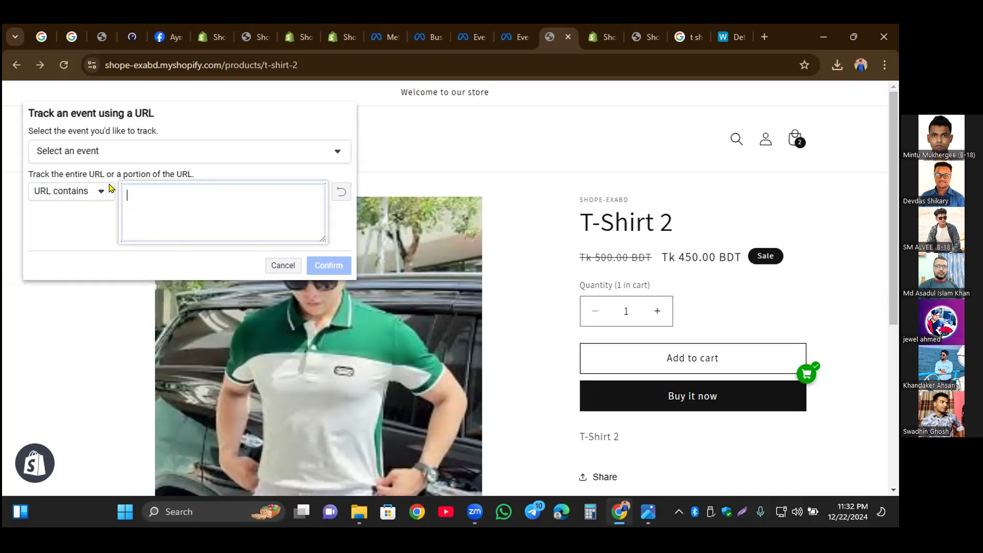
key("ctrl+v")
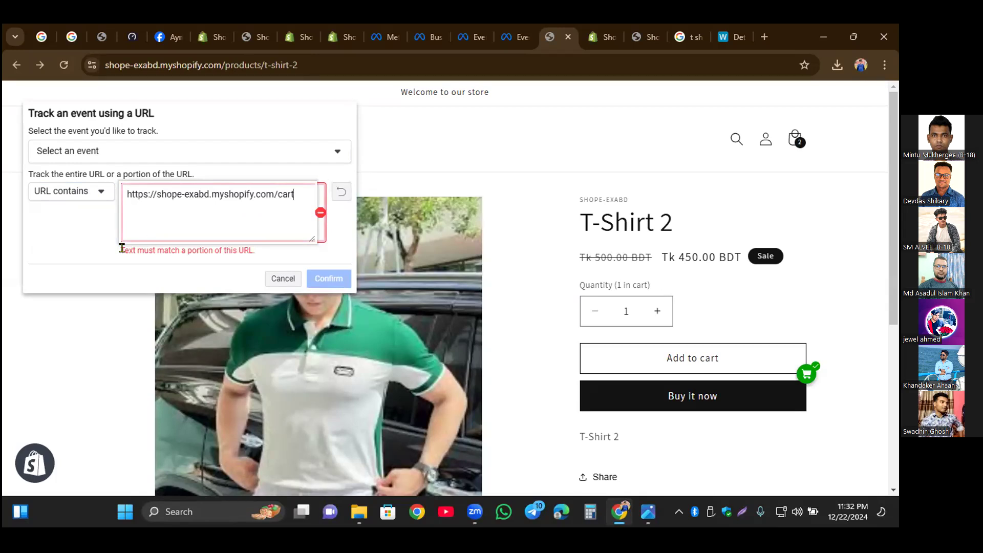
left_click(281, 281)
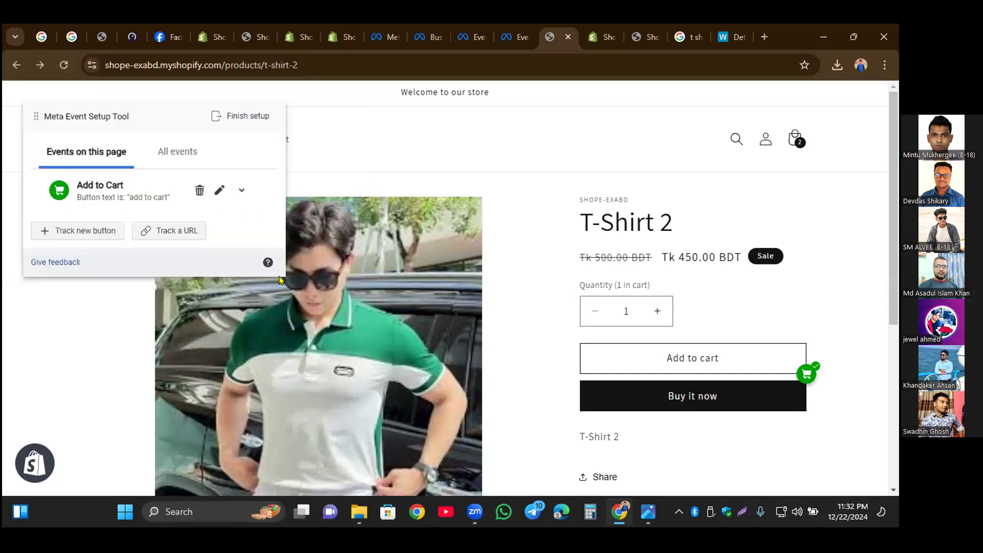
Step: Check where Buy it now leads, return to the T-Shirt 2 page and set up a Purchase event on that button
left_click(637, 401)
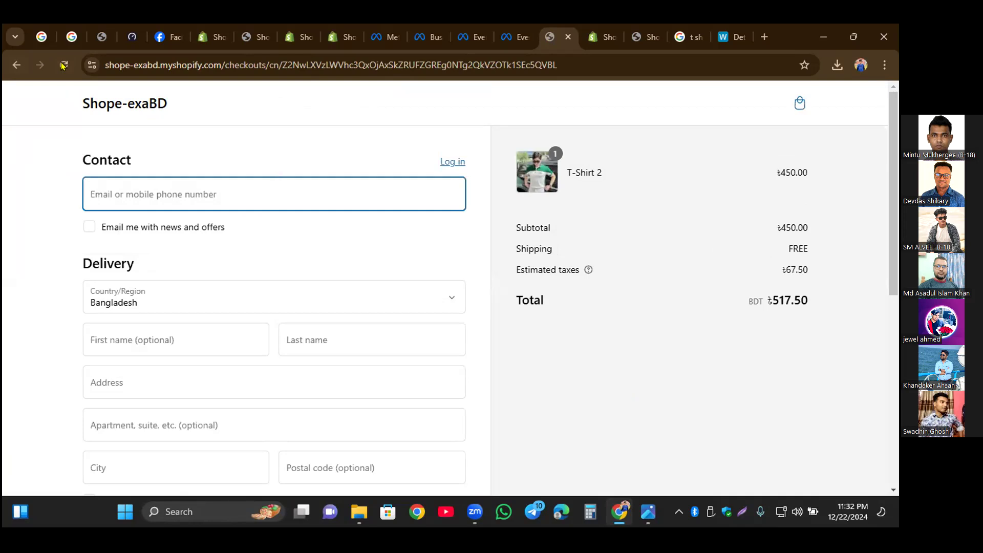
left_click(16, 65)
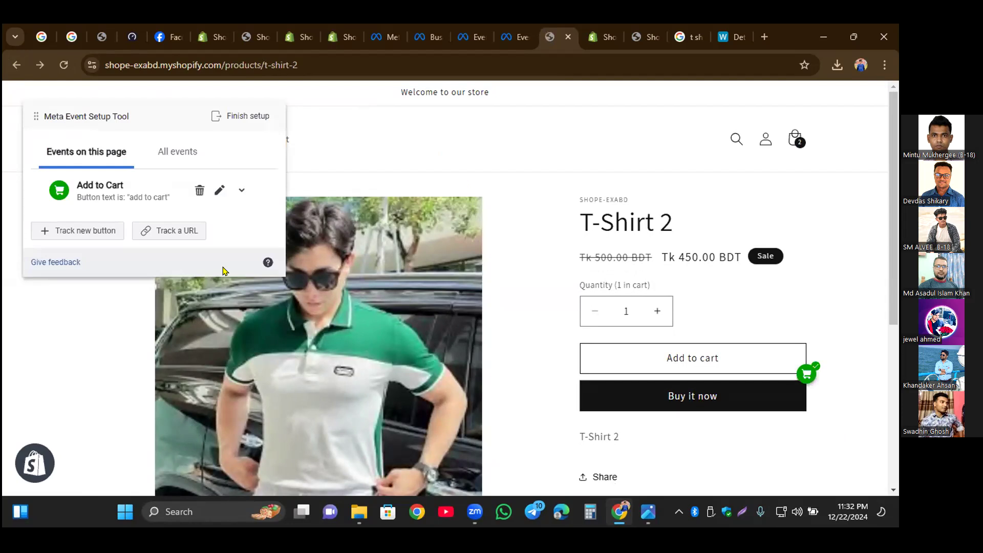
left_click(108, 230)
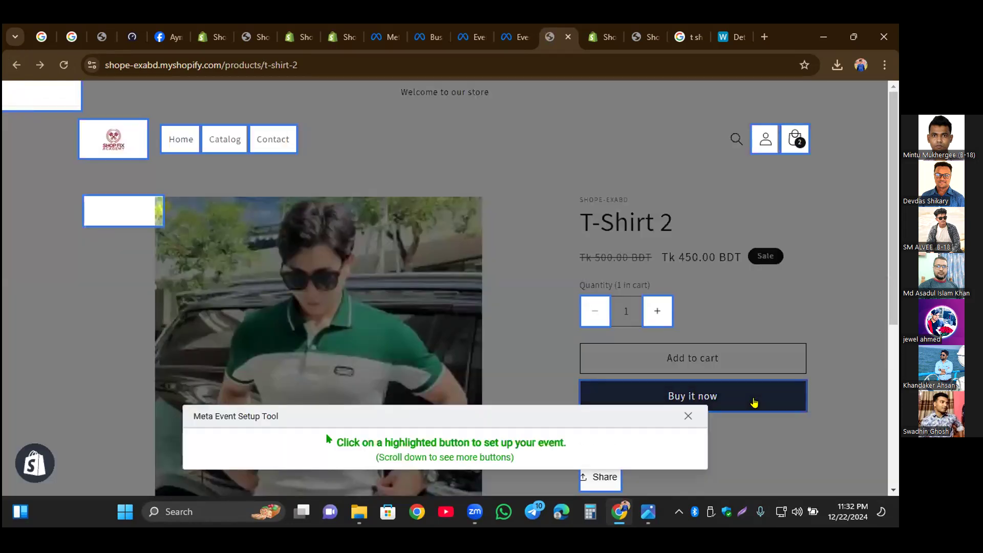
left_click(801, 399)
left_click(81, 153)
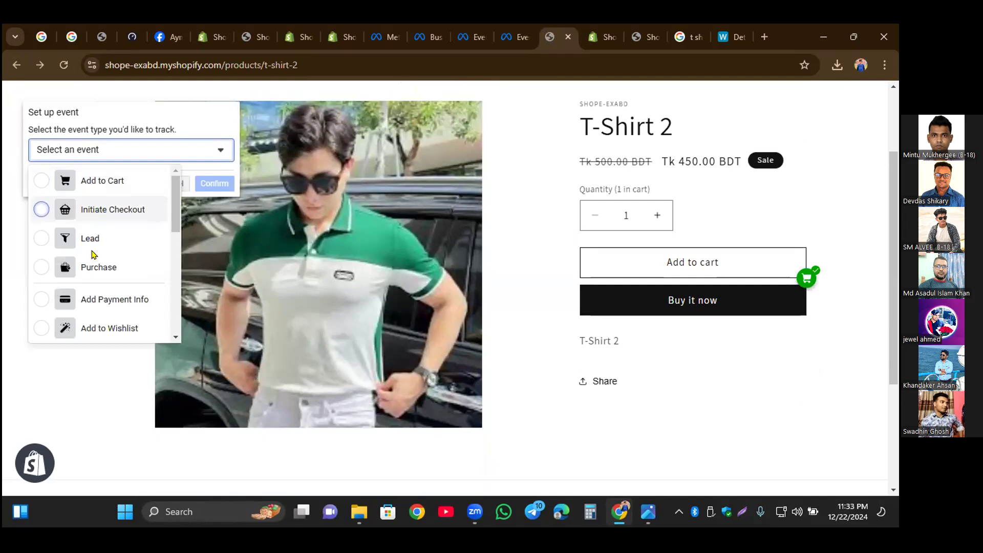
left_click(95, 271)
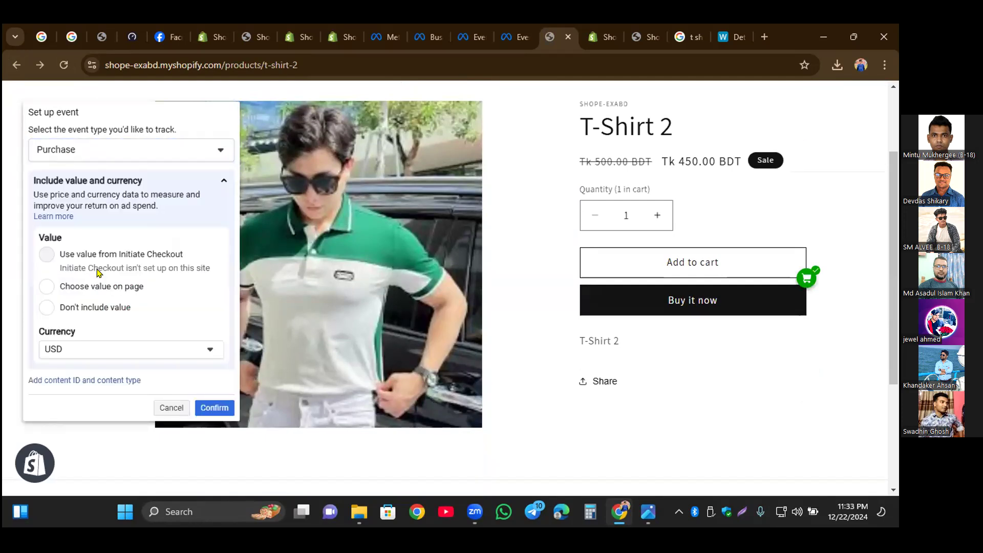
left_click(214, 408)
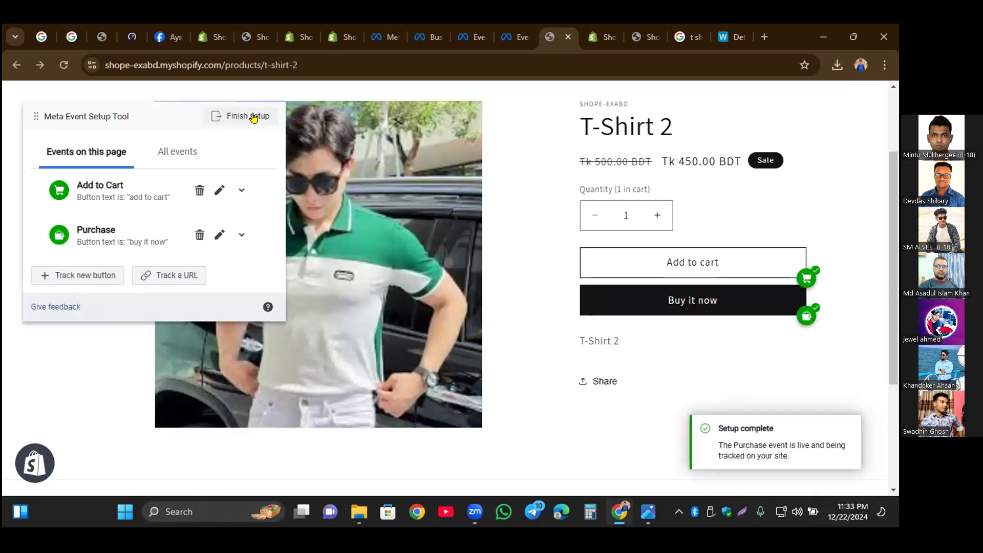
Step: Finish the event setup with the Add to Cart, View Content and Purchase events
left_click(255, 117)
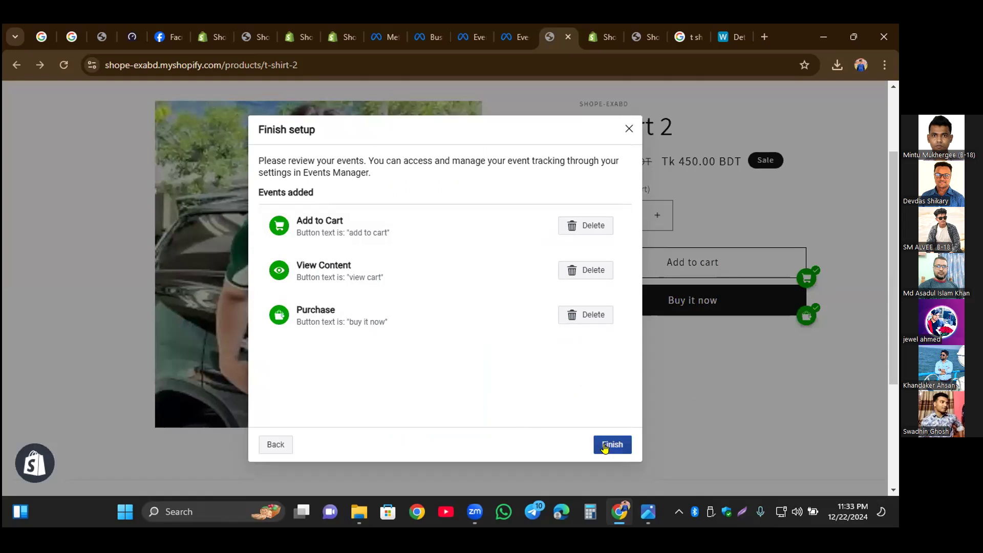
left_click(604, 444)
left_click(569, 339)
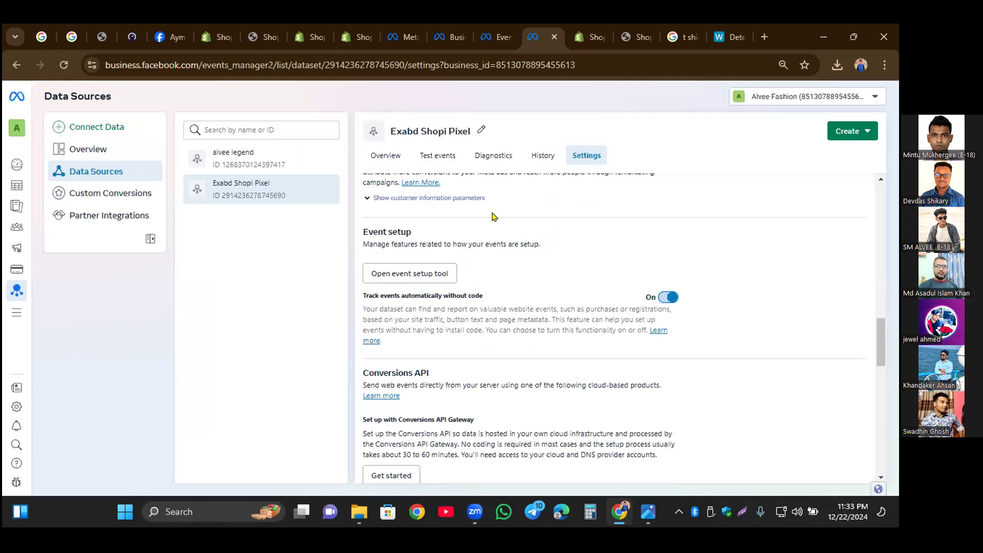
Step: Switch to the storefront, add T-Shirt 2 to the cart, view the cart and proceed to checkout
left_click(584, 36)
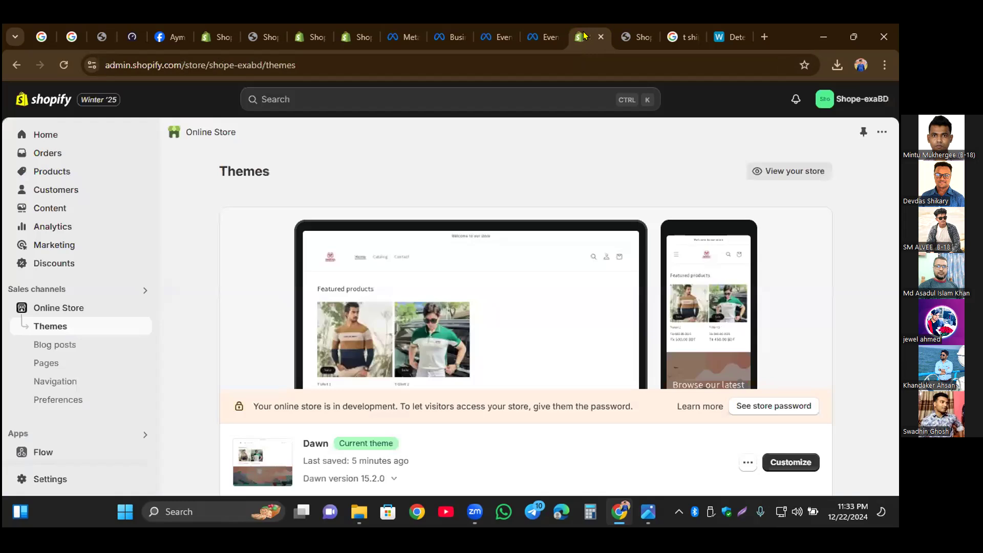
left_click(625, 39)
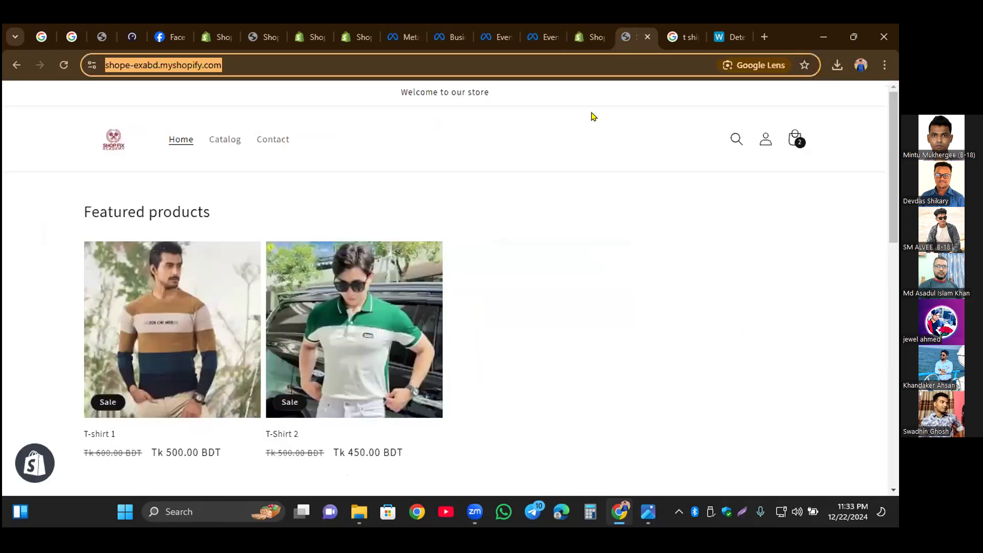
left_click(353, 357)
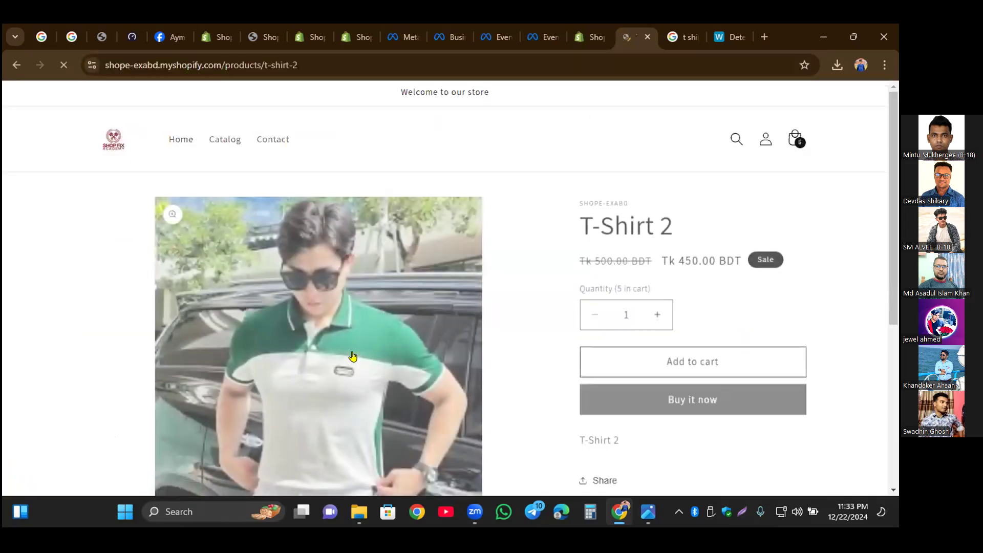
left_click(650, 368)
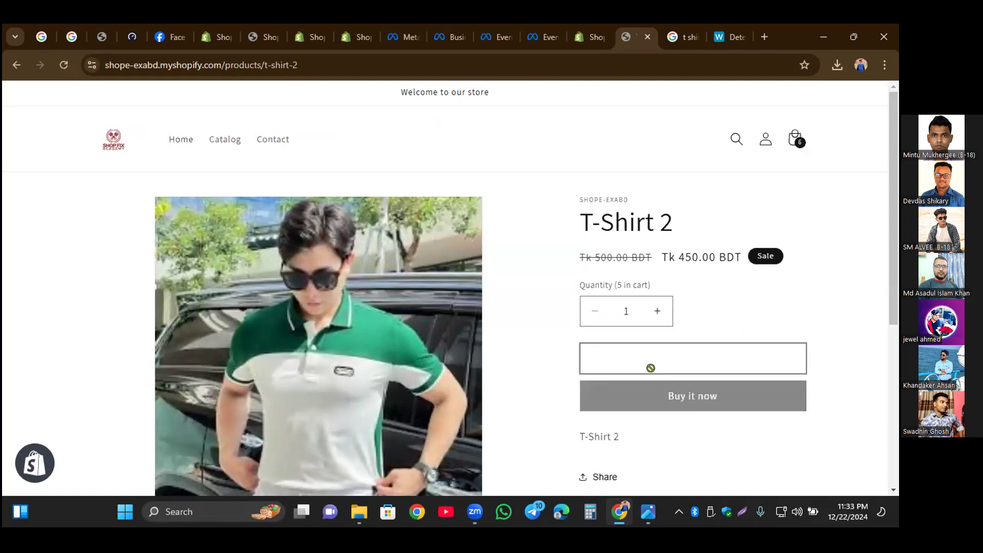
left_click(671, 302)
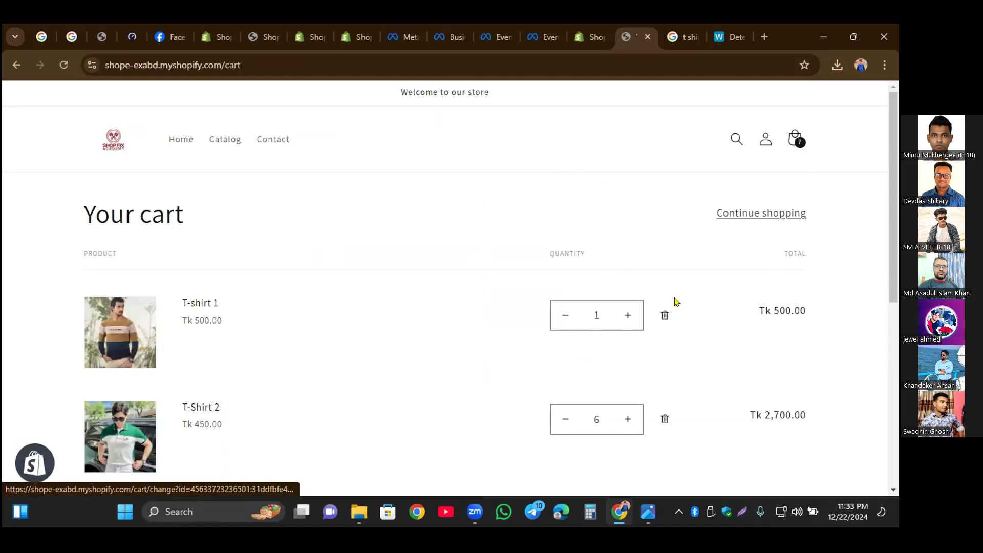
scroll(815, 406, "down", 4)
scroll(814, 406, "down", 3)
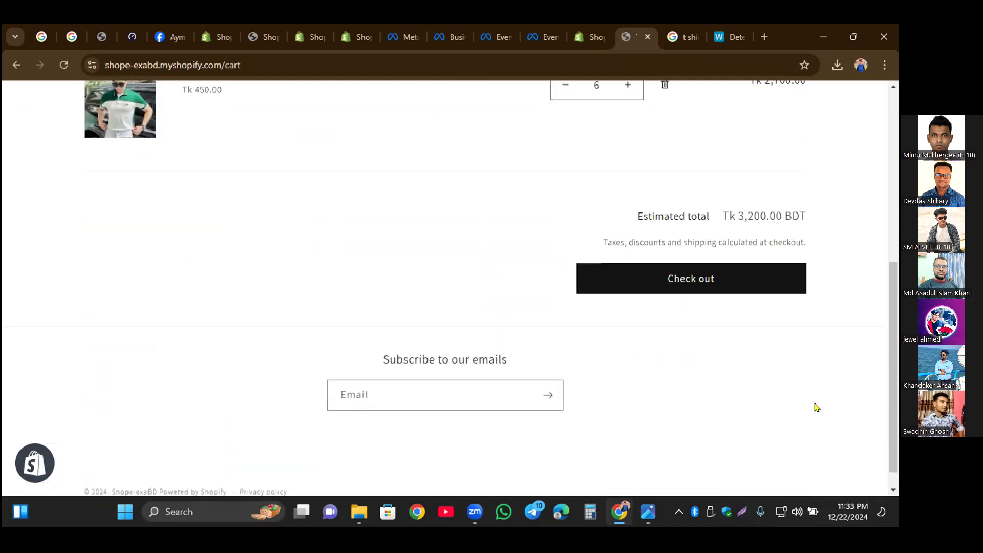
left_click(713, 254)
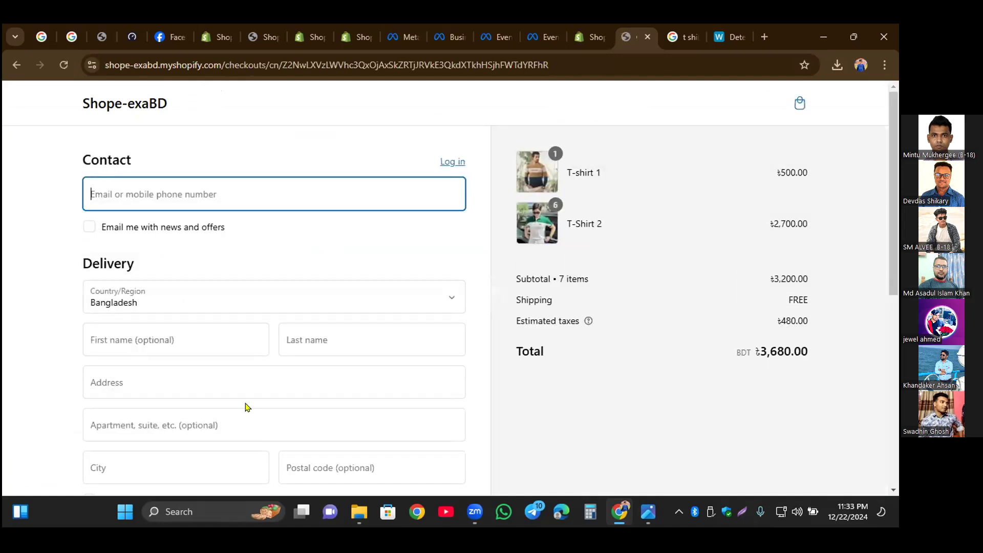
Step: Open the checkout page through the event setup tool using its copied URL and look through the page
left_click(287, 60)
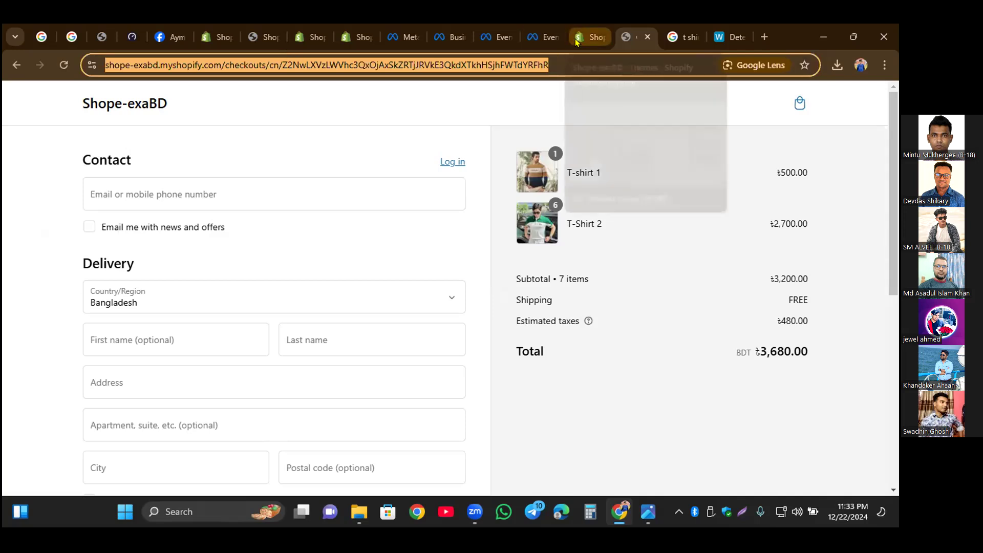
left_click(534, 41)
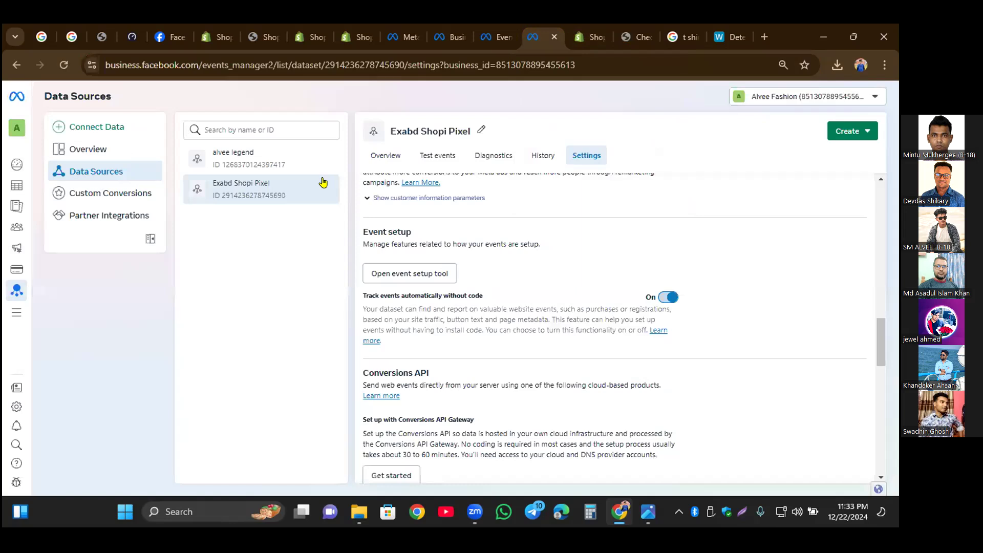
left_click(416, 275)
left_click(409, 247)
key("ctrl+v")
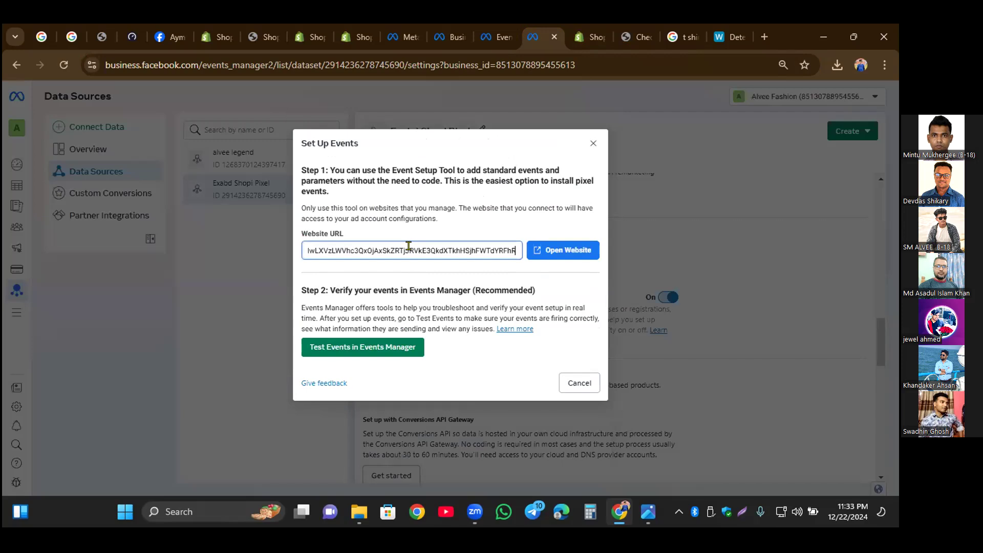
left_click(566, 253)
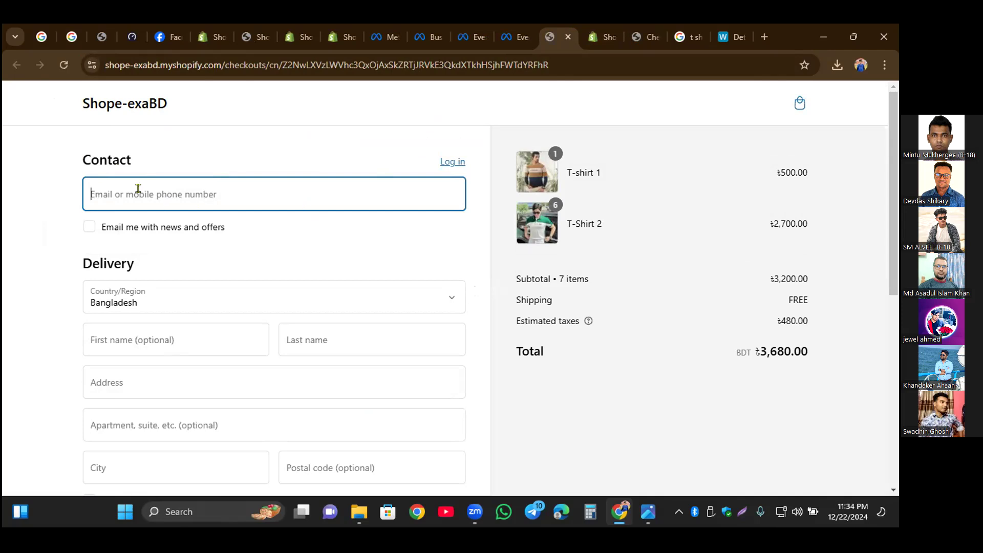
scroll(476, 346, "down", 6)
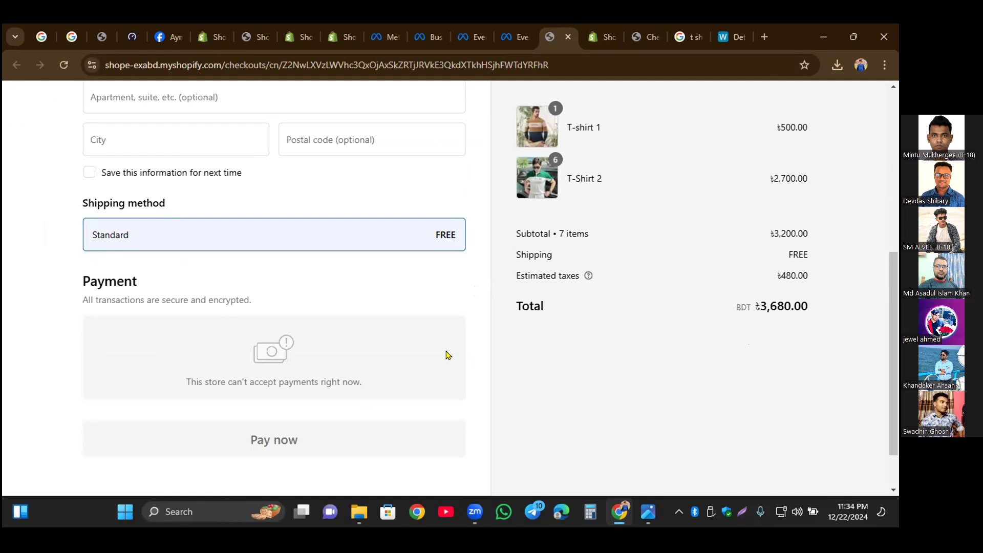
scroll(373, 364, "up", 4)
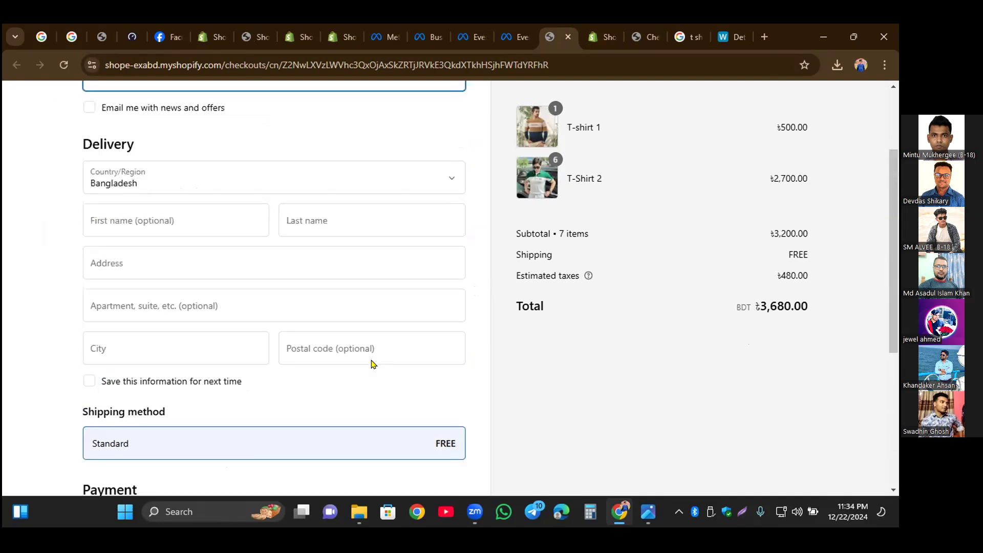
Step: Close the checkout page and open the test events of the Exabd Shopi Pixel
key("ctrl+w")
left_click(250, 220)
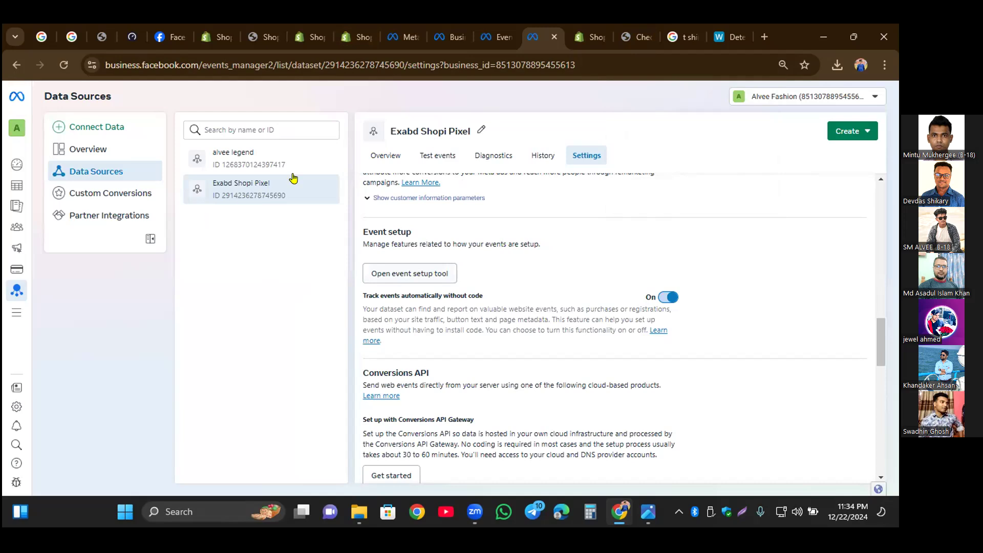
left_click(440, 158)
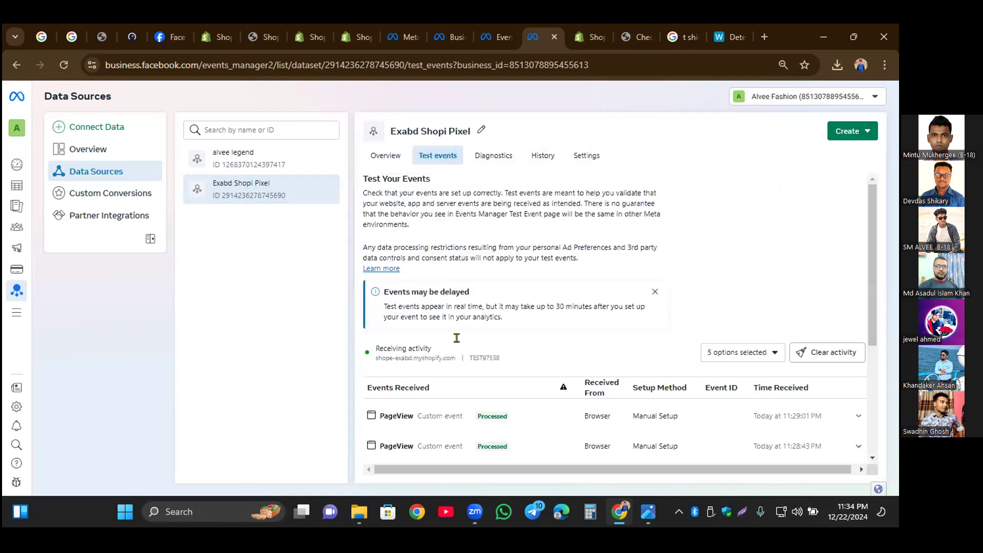
Step: Switch to the storefront's home page, add another T-Shirt 2 to the cart, view the cart and check out
left_click(637, 40)
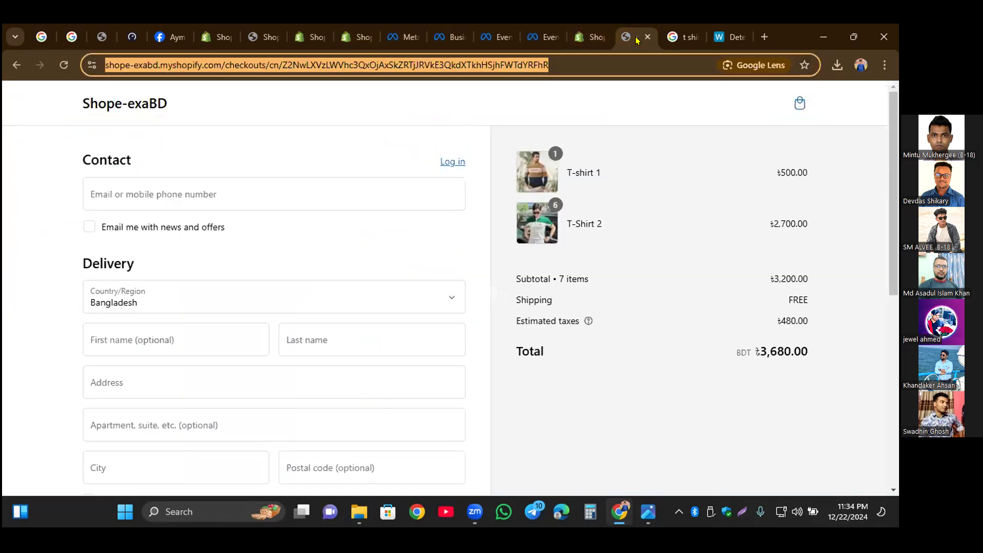
left_click(94, 104)
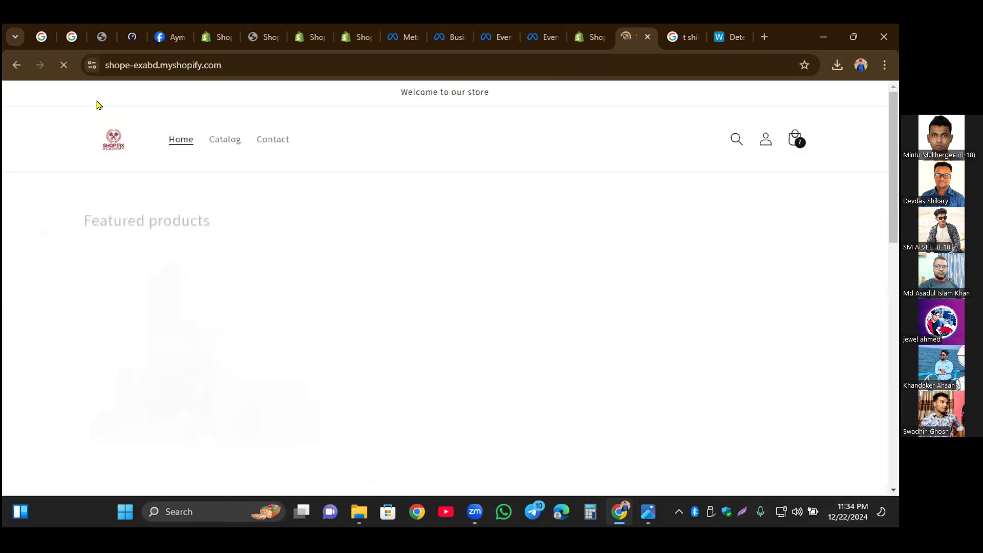
left_click(333, 342)
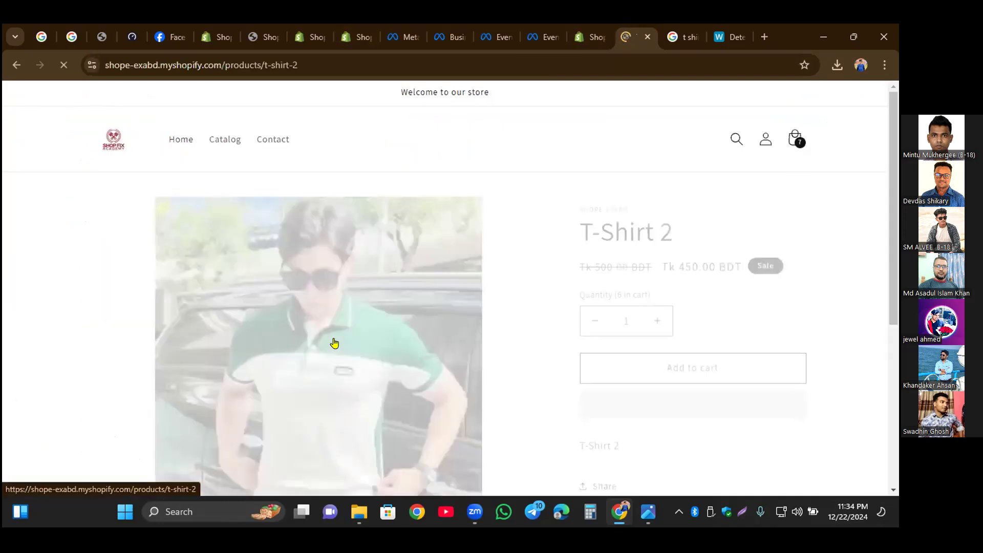
left_click(680, 360)
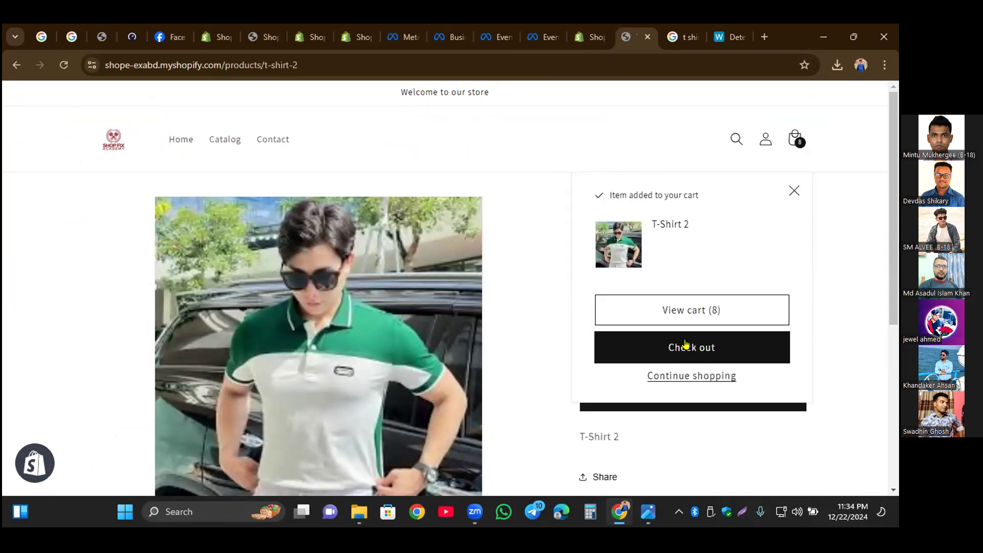
left_click(694, 314)
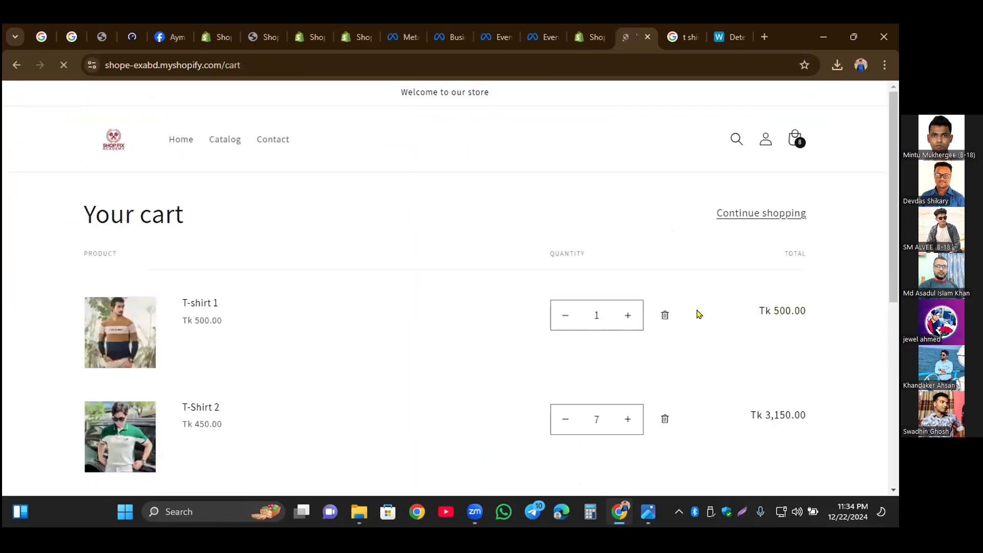
scroll(753, 318, "down", 7)
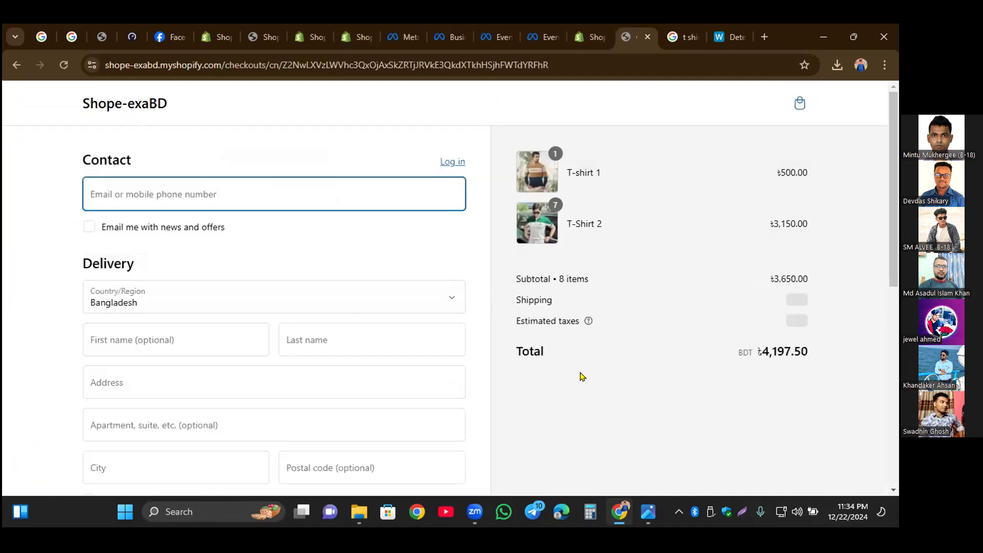
scroll(581, 376, "down", 1)
scroll(101, 100, "up", 1)
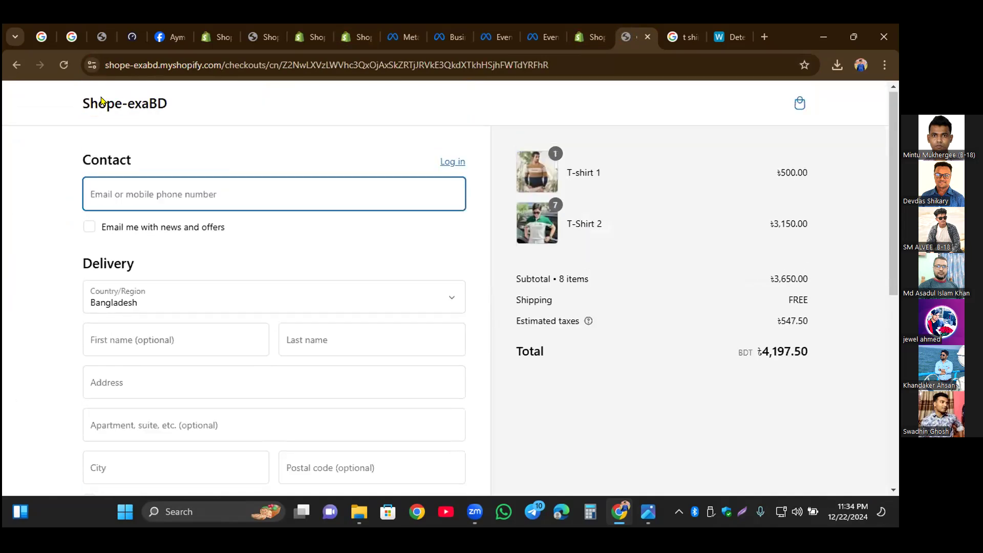
Step: Return to the store's home page, open T-shirt 1 and buy it directly without using the cart
left_click(128, 103)
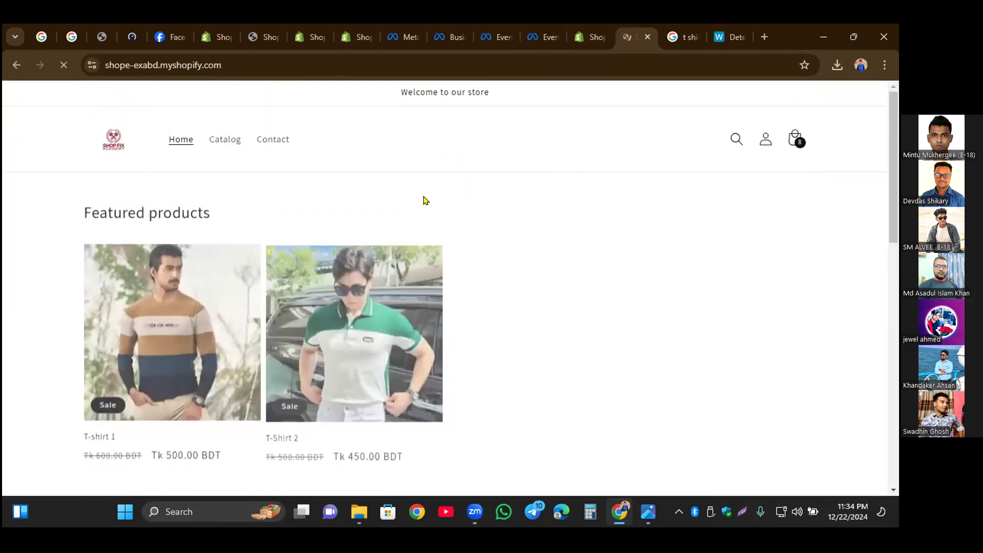
left_click(339, 363)
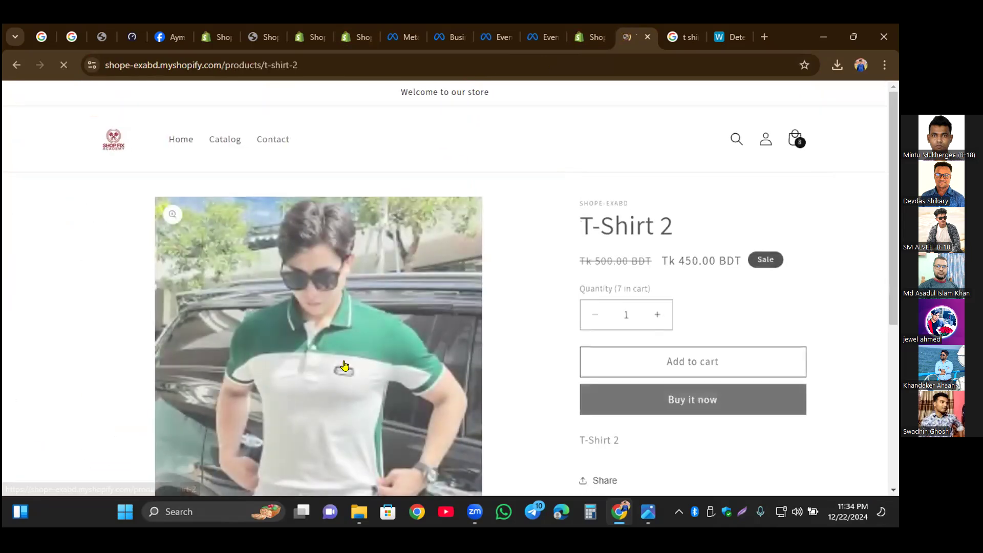
left_click(18, 64)
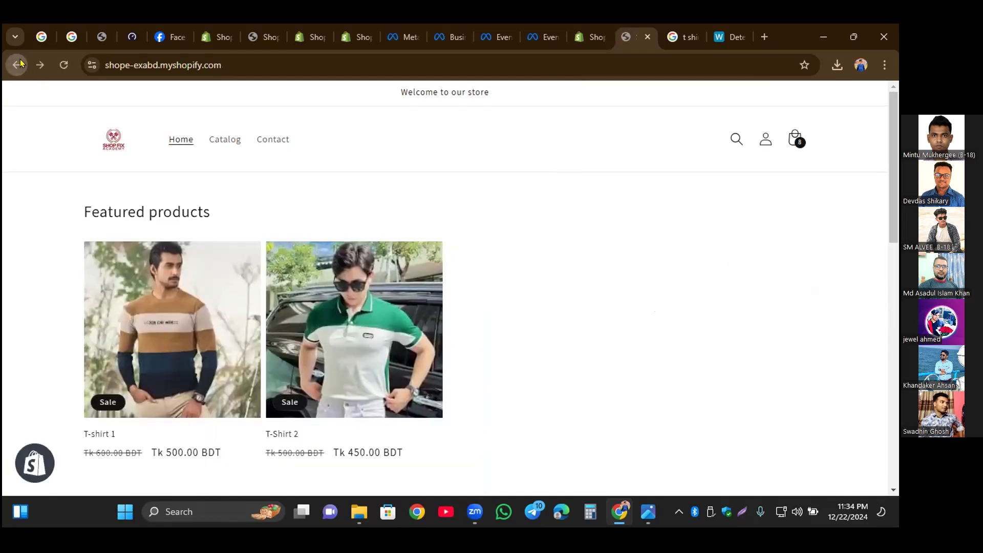
left_click(145, 333)
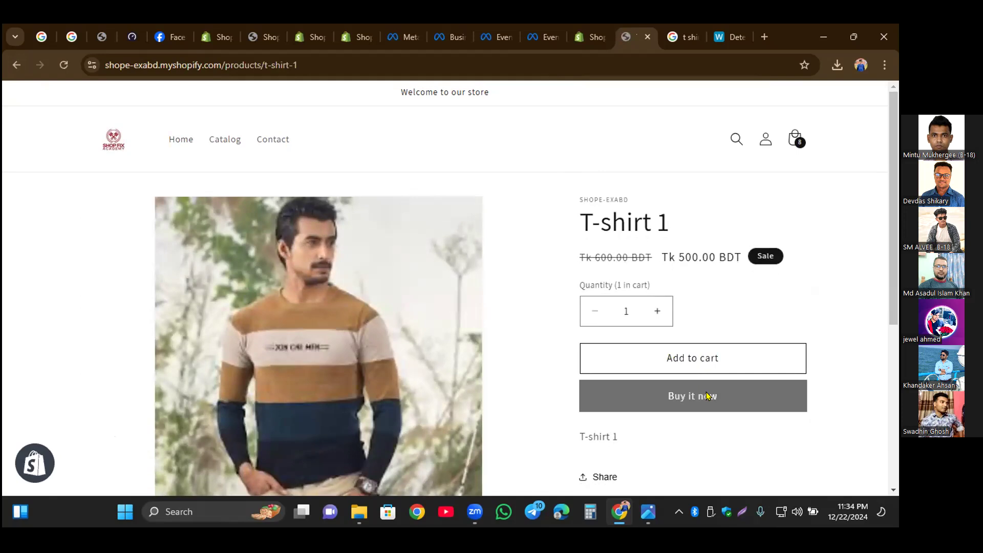
left_click(706, 396)
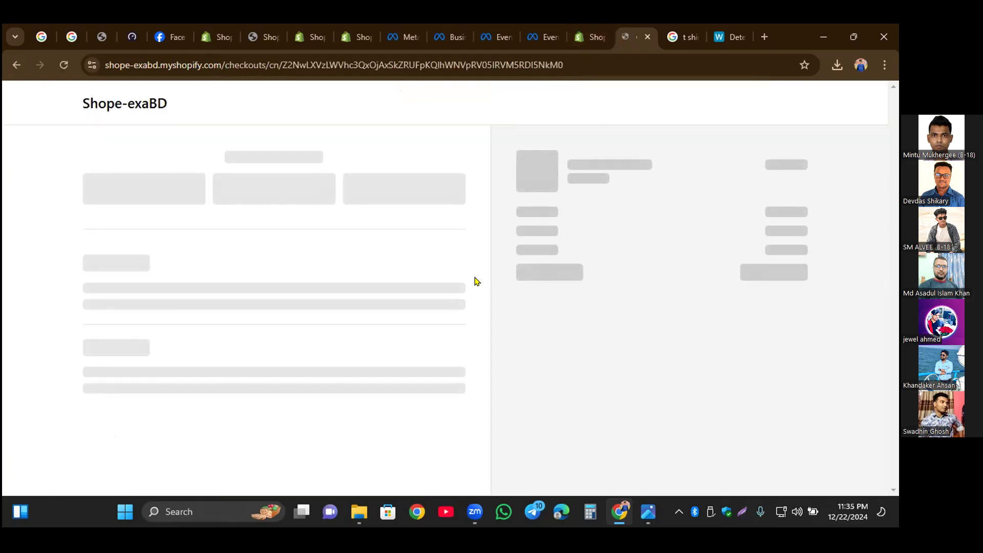
Step: Review the Exabd Shopi Pixel's test events, expanding the Purchase and PageView details and checking the View content and Add to cart entries
left_click(547, 38)
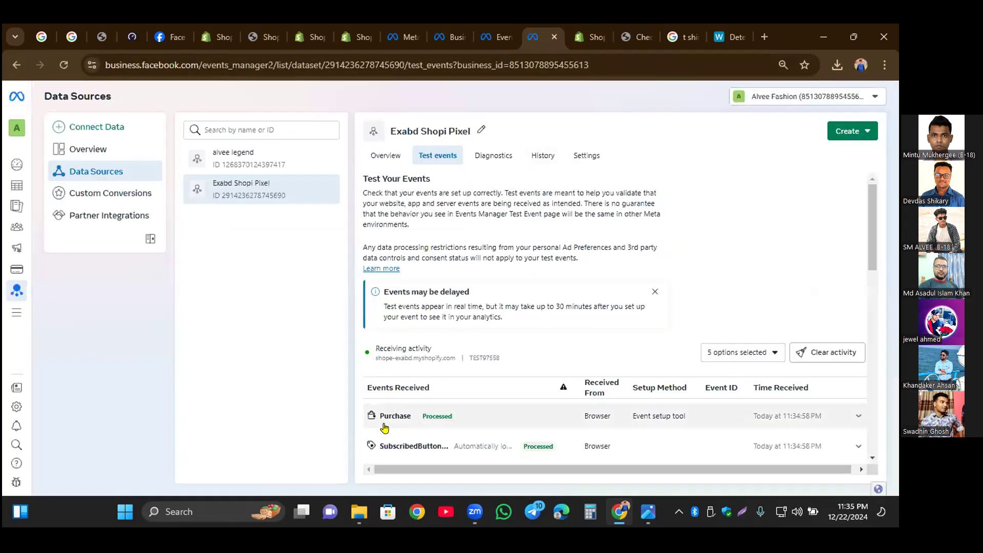
left_click_drag(379, 416, 412, 419)
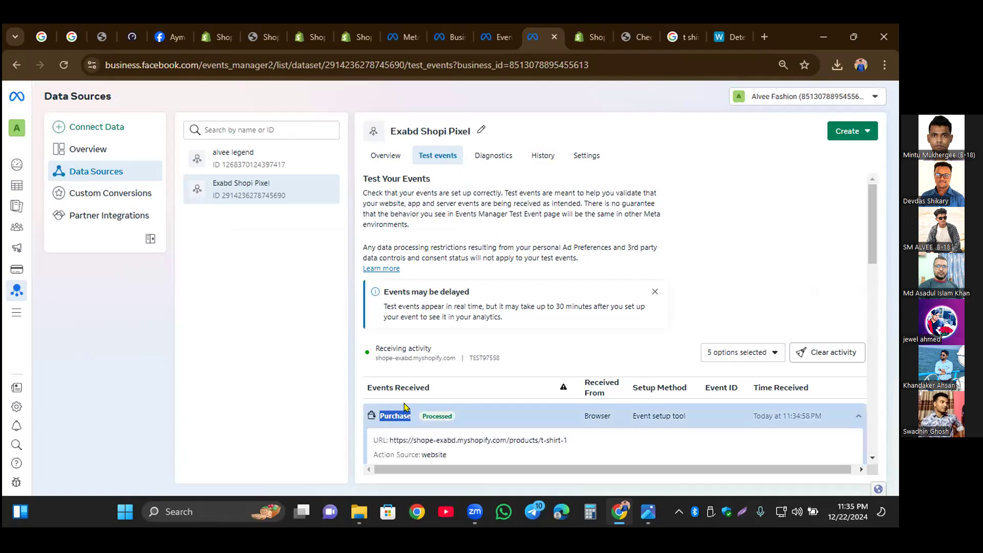
scroll(489, 328, "down", 2)
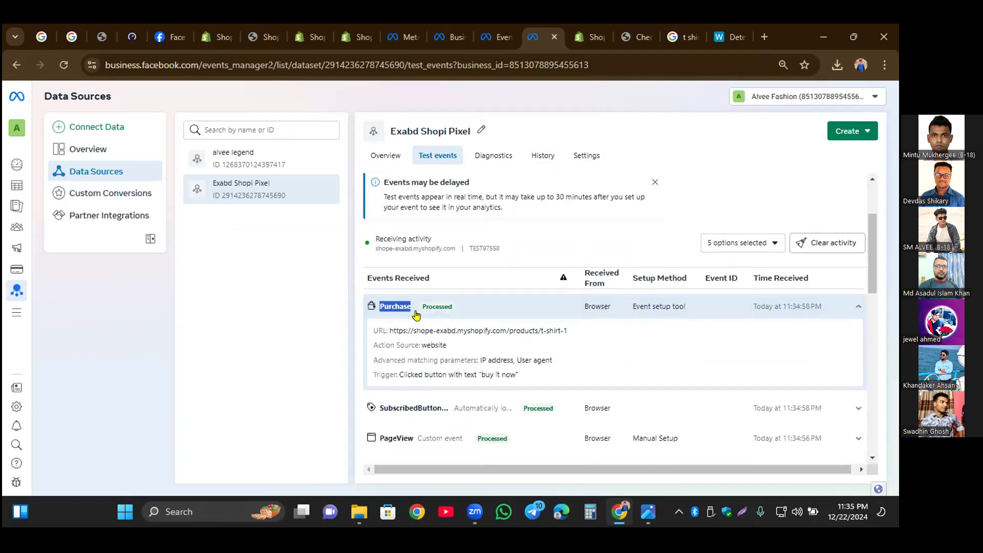
left_click(397, 439)
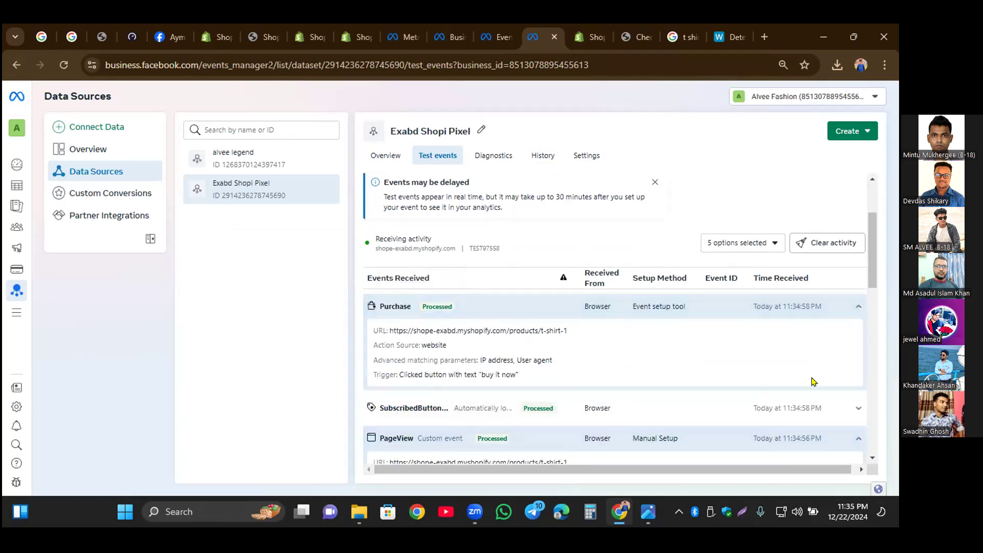
scroll(569, 391, "down", 4)
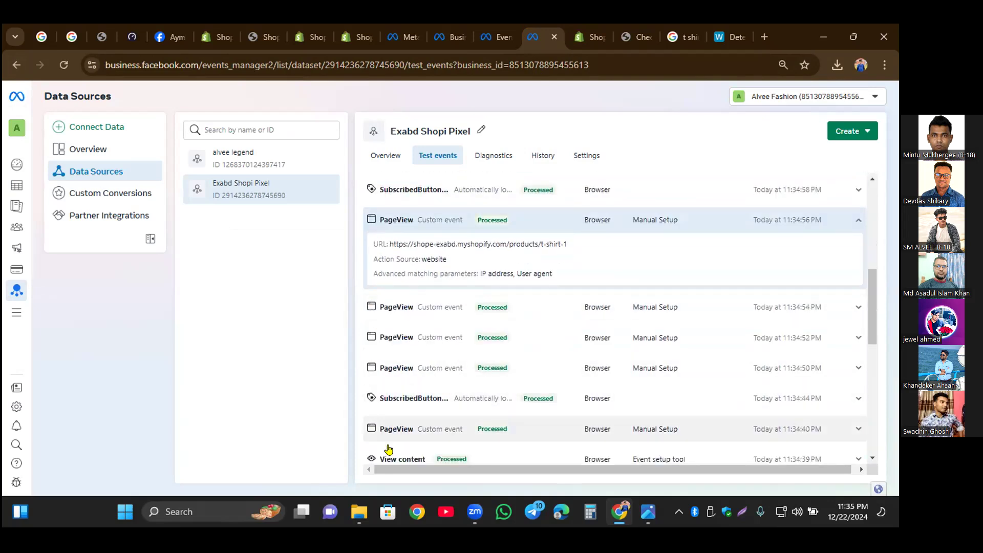
scroll(389, 449, "down", 4)
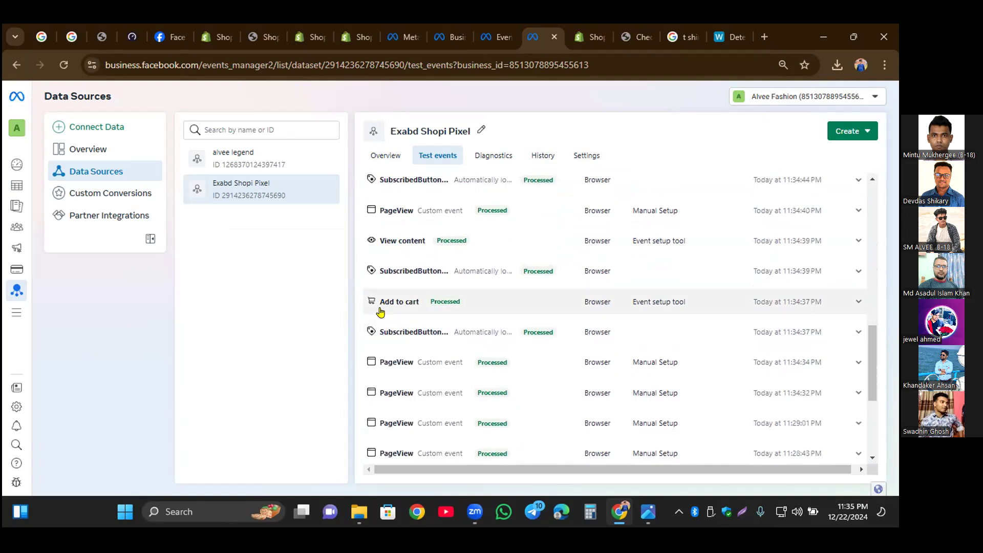
scroll(380, 311, "down", 4)
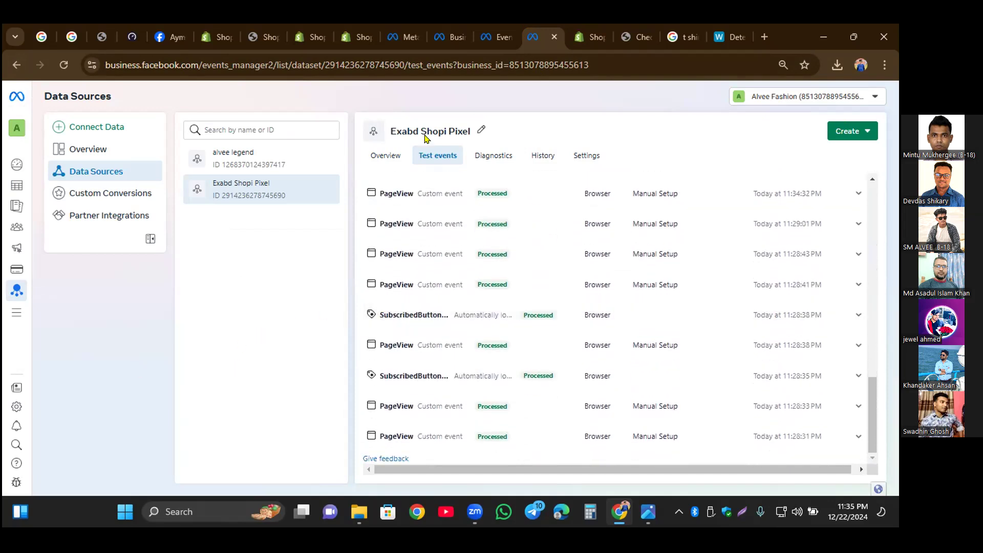
left_click(485, 40)
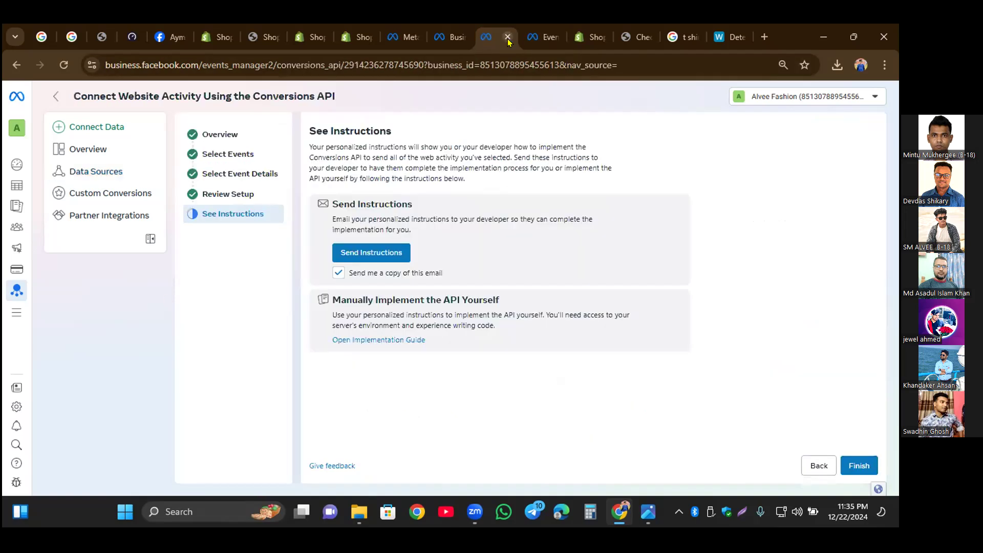
left_click(531, 39)
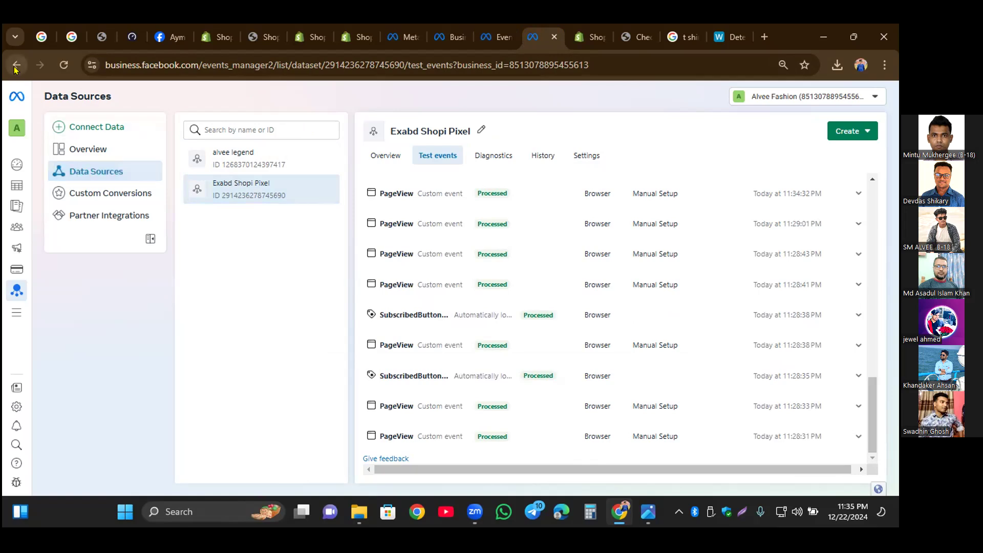
Step: Check the overview of the Exabd Shopi Pixel and compare it with the other dataset's event activity
mouse_move(12, 104)
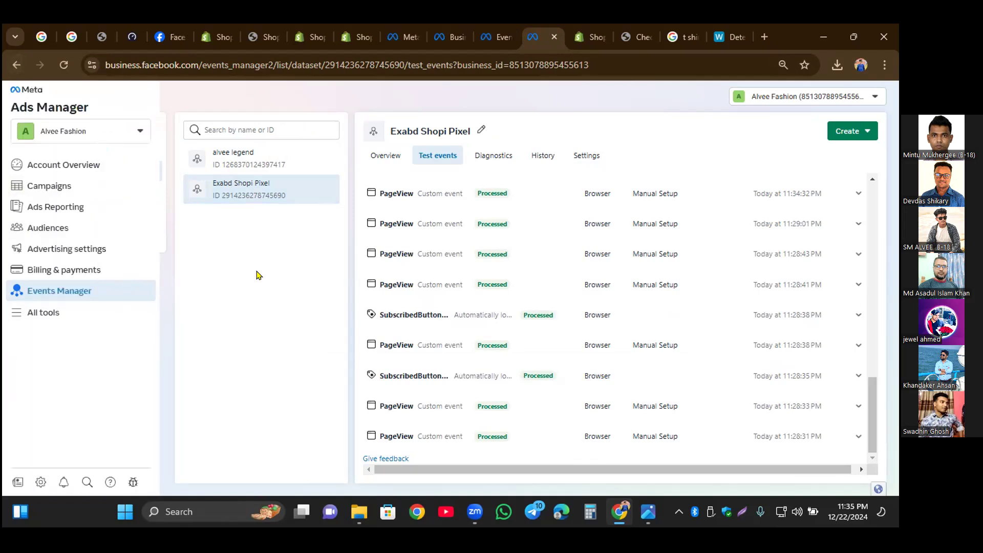
left_click(389, 161)
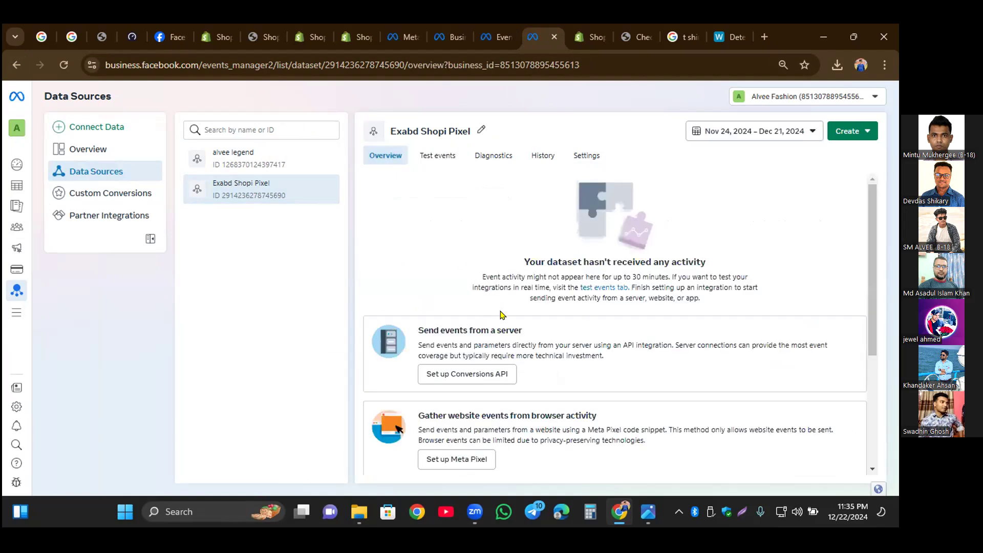
left_click_drag(518, 259, 710, 253)
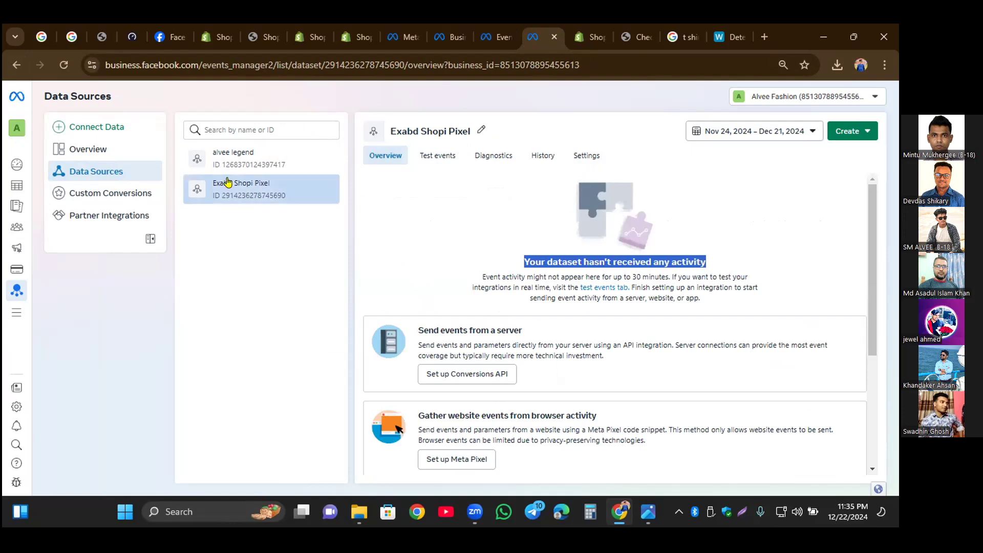
left_click(240, 158)
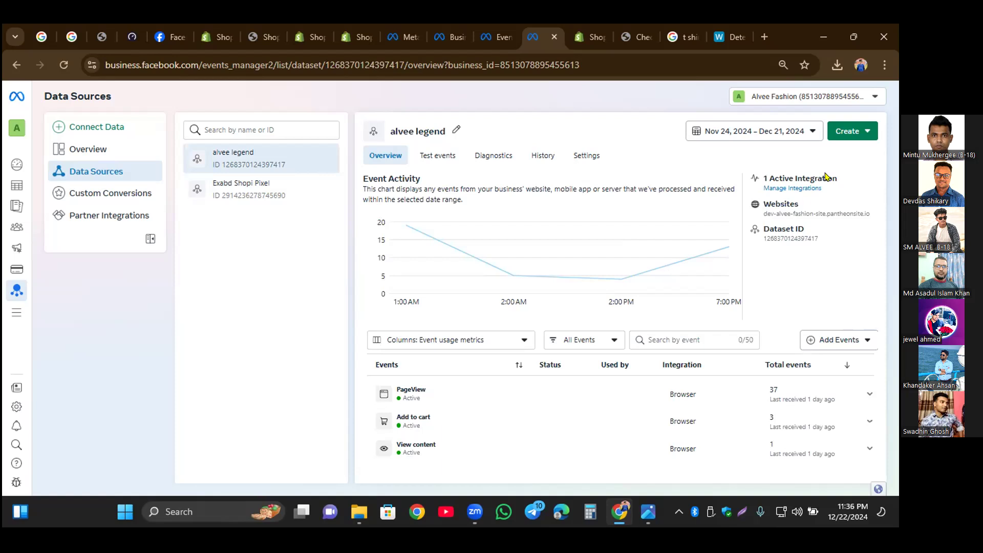
Step: Look at the conversion, ad and audience creation options for this dataset, and revisit both datasets' overviews
left_click(847, 132)
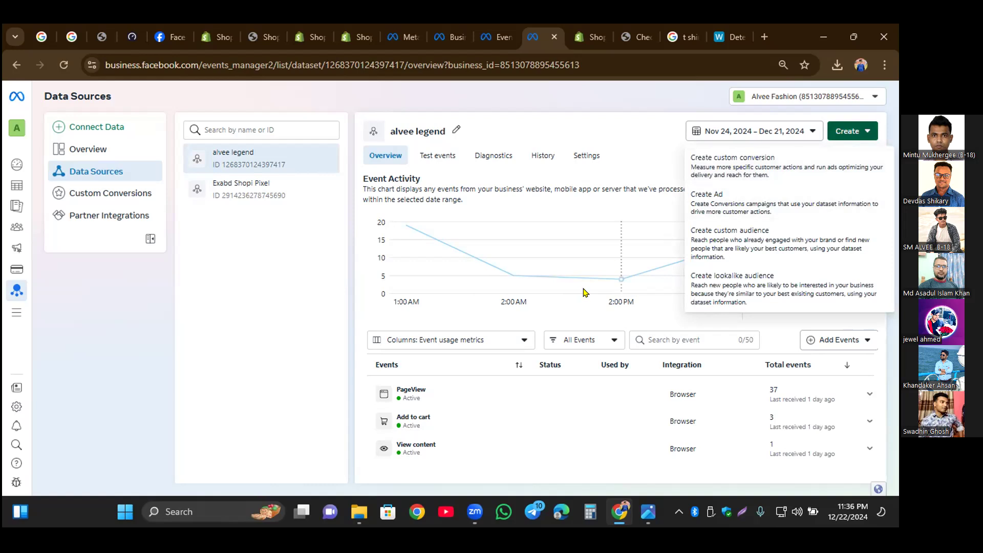
left_click(272, 398)
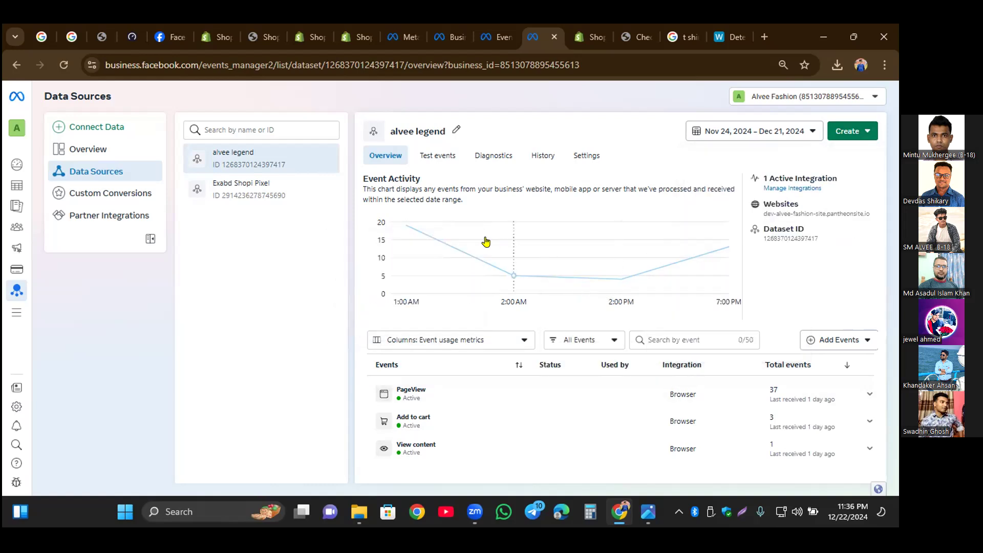
left_click(850, 139)
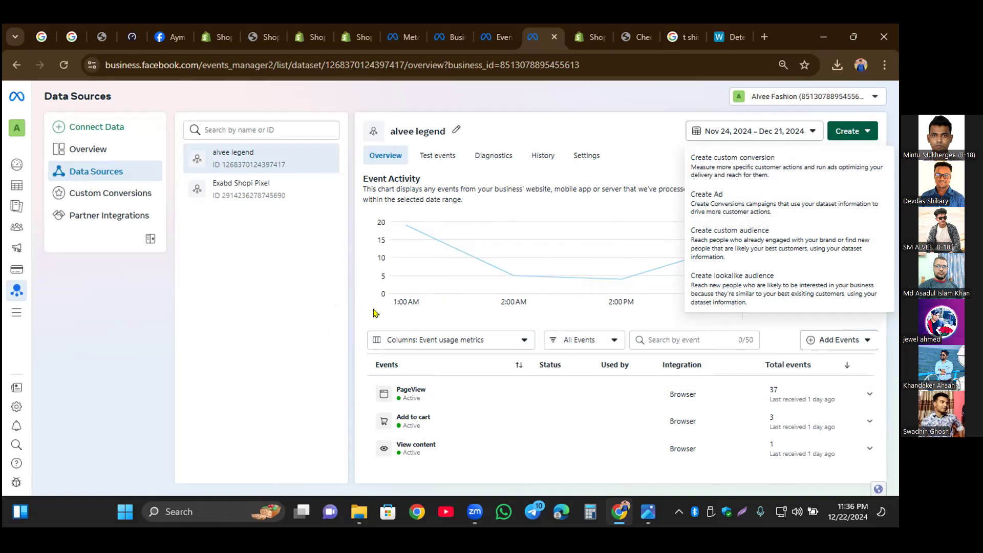
left_click(313, 330)
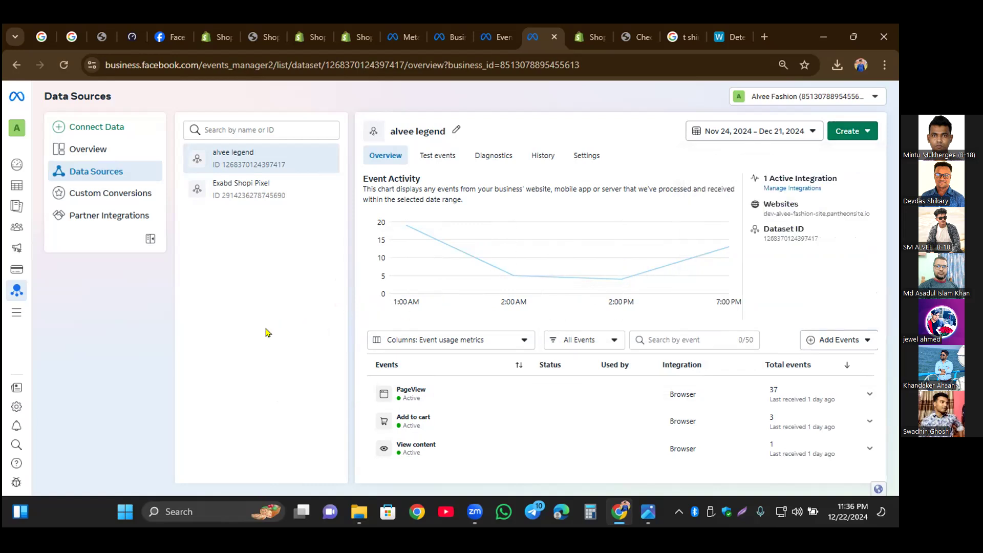
left_click(257, 190)
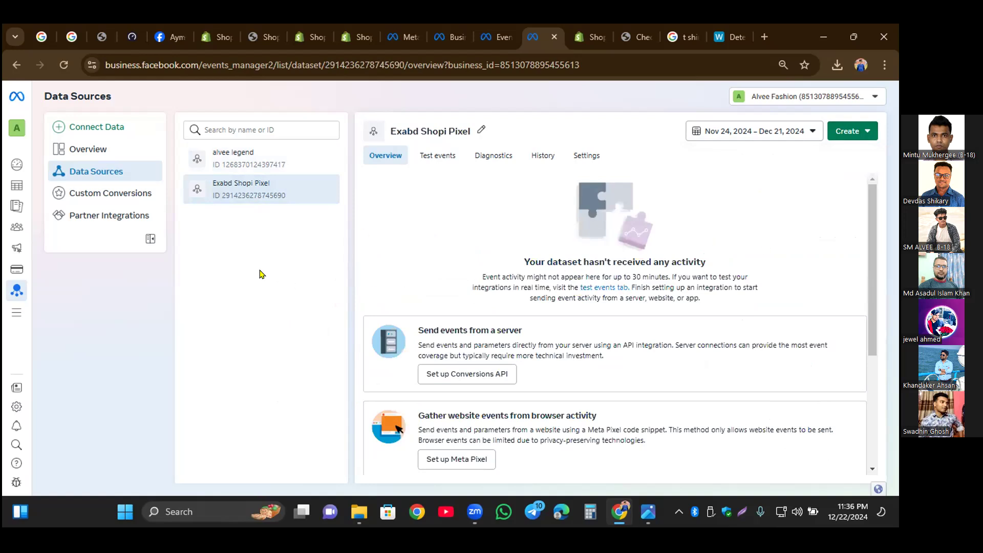
left_click_drag(213, 164, 260, 161)
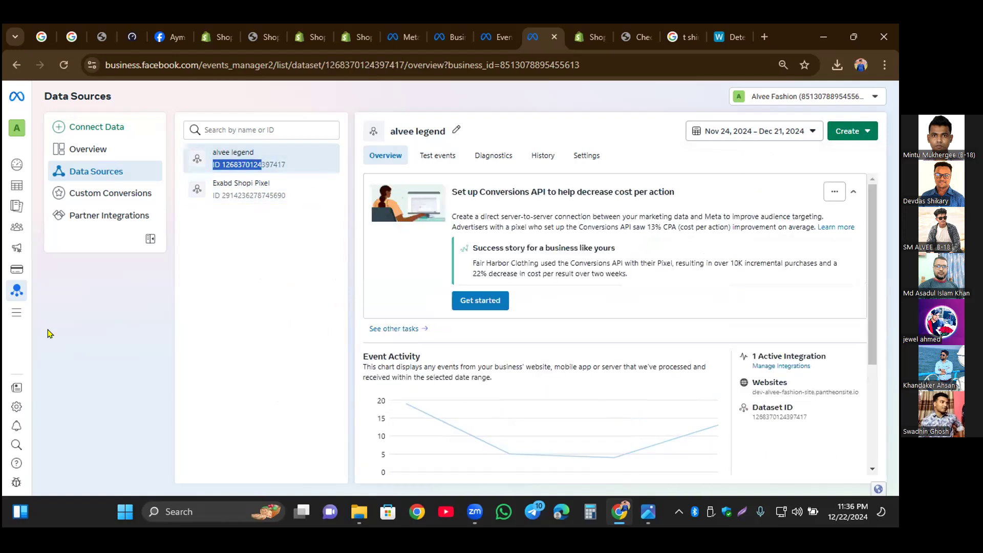
Step: In the business settings' datasets, assign the two non-system users to the Exabd Shopi Pixel with full control to manage the events dataset
left_click(15, 406)
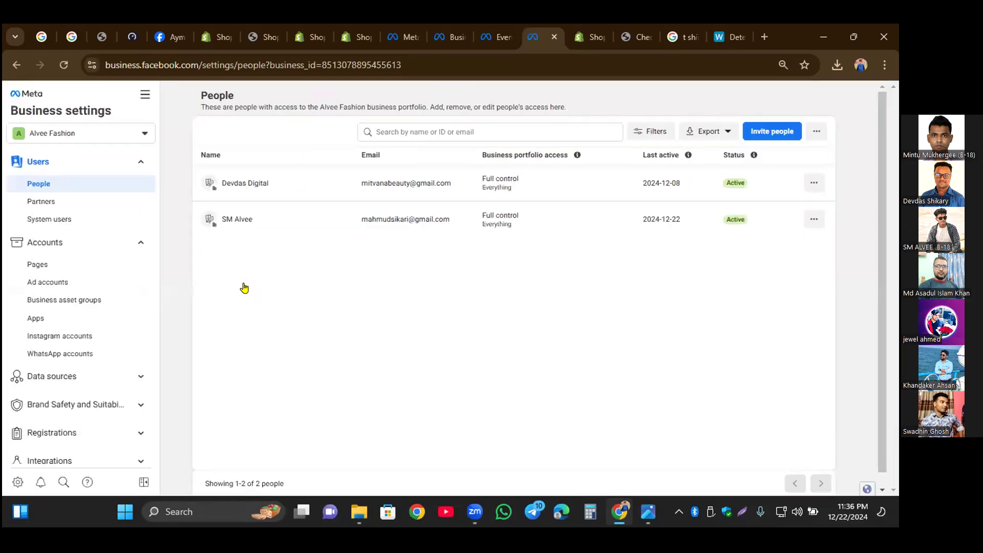
left_click(63, 378)
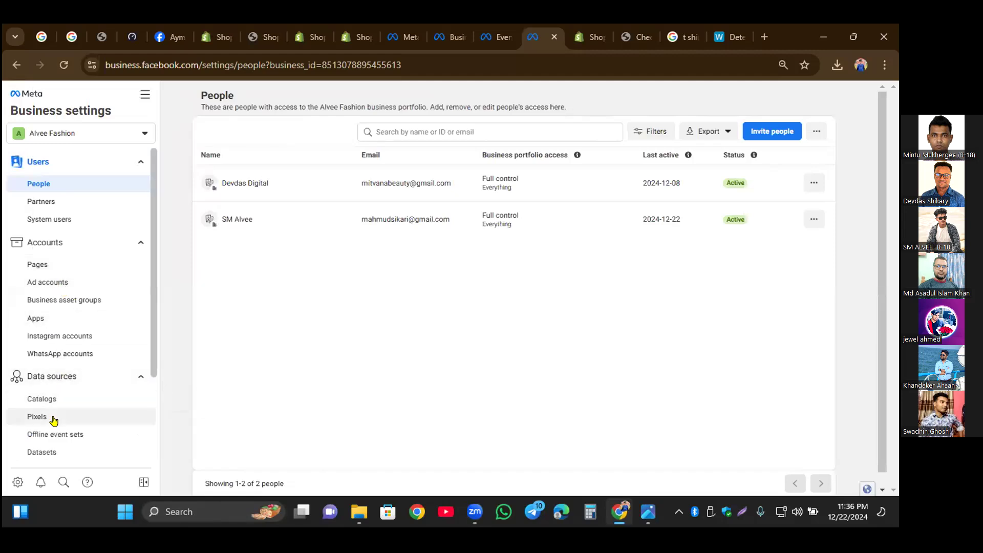
left_click(52, 455)
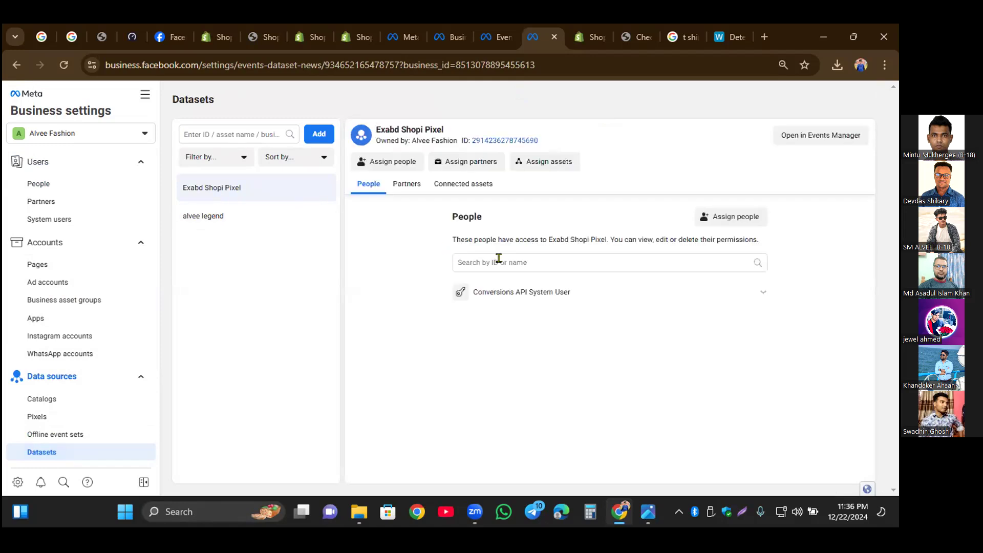
left_click(402, 164)
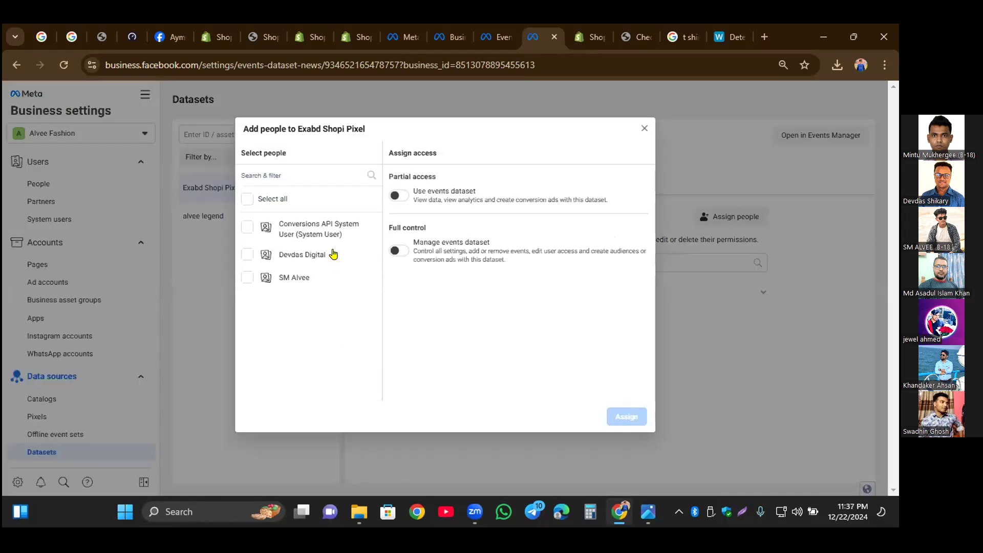
left_click(313, 255)
left_click(292, 278)
left_click(396, 252)
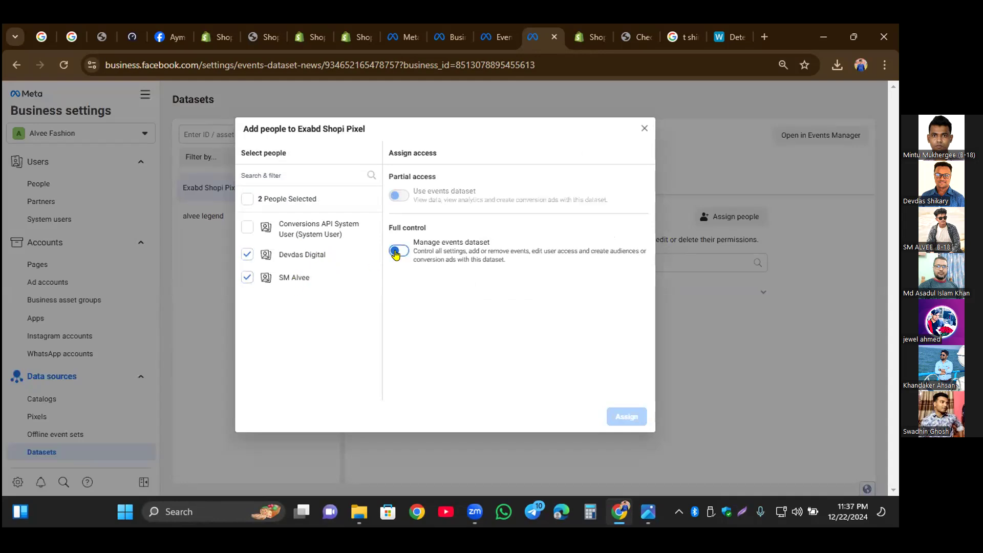
left_click(620, 418)
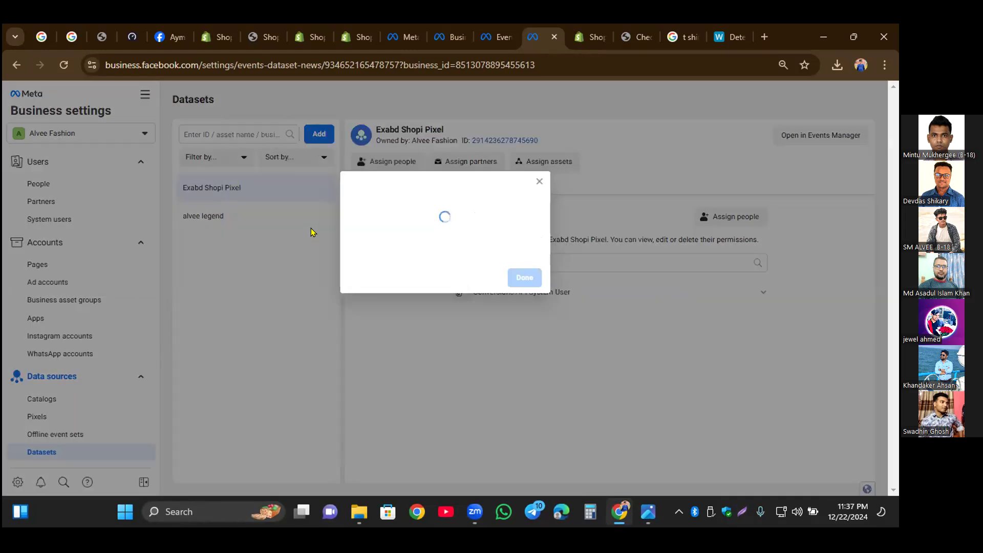
left_click(528, 276)
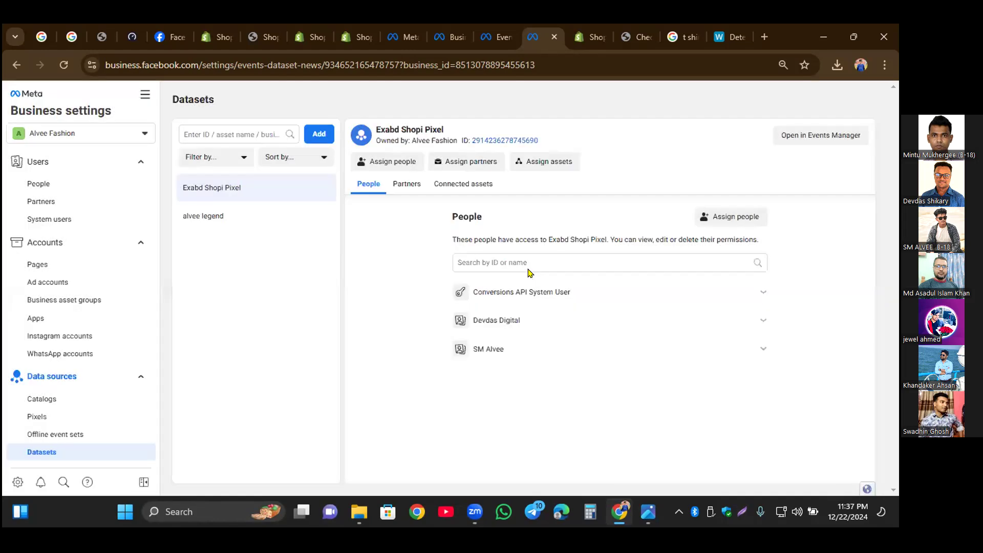
Step: Add the business's ad account to the Exabd Shopi Pixel dataset as a connected asset
left_click(536, 163)
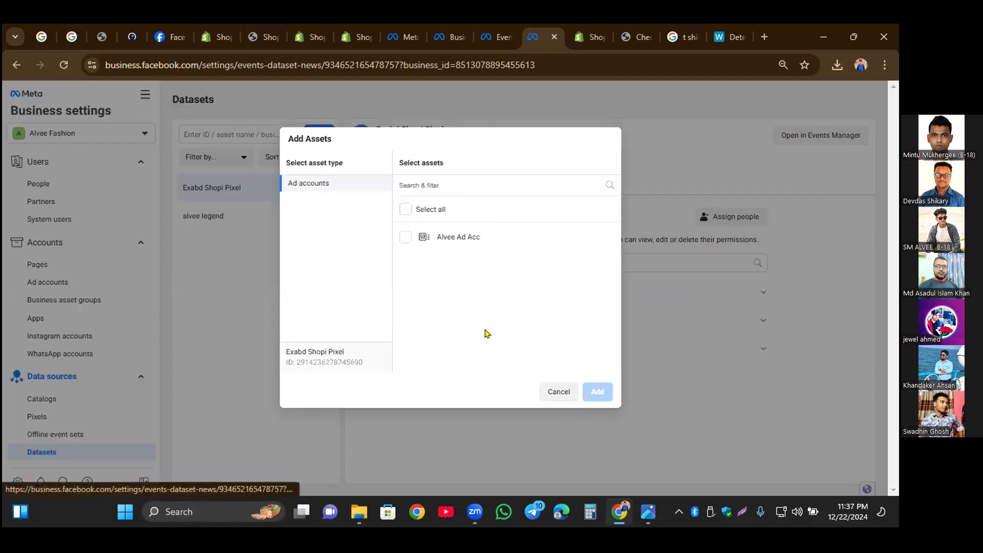
left_click(417, 238)
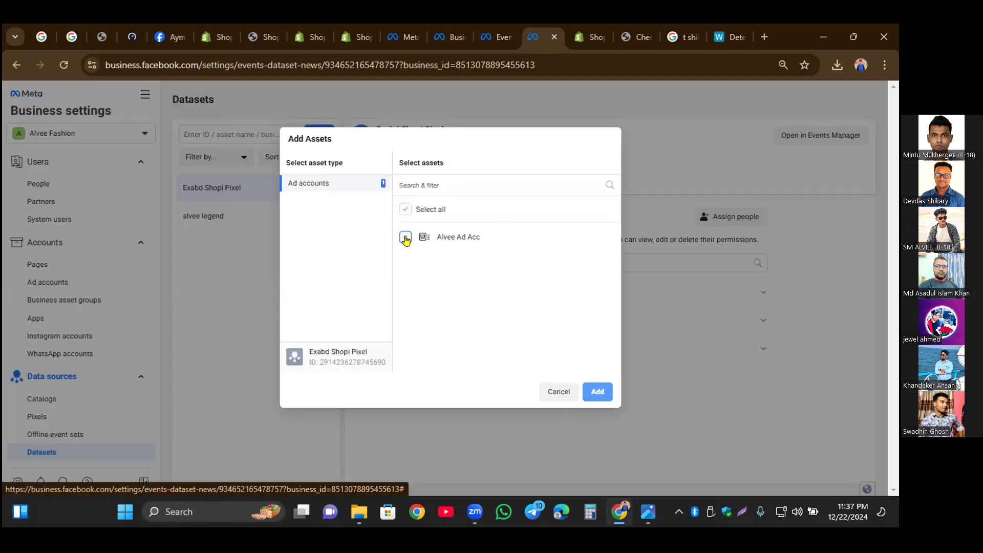
left_click(596, 392)
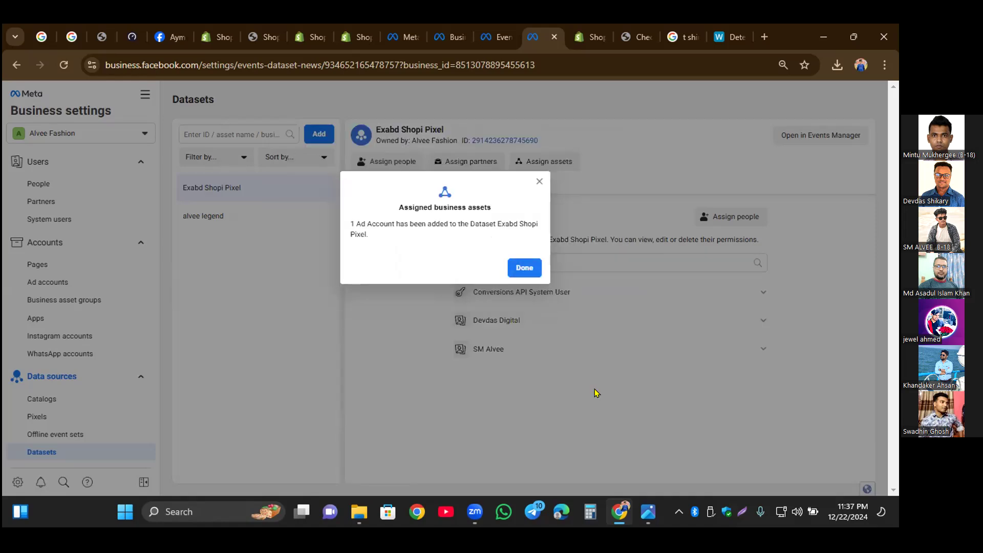
left_click(524, 267)
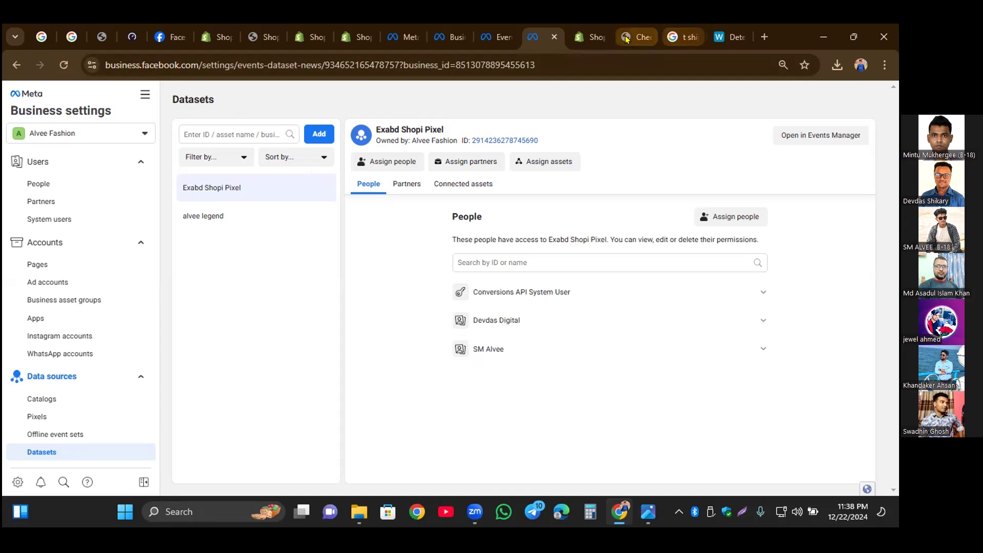
Step: Look over the Shopify store's themes, and return from the T-shirt 1 checkout to the storefront's home page
left_click(595, 39)
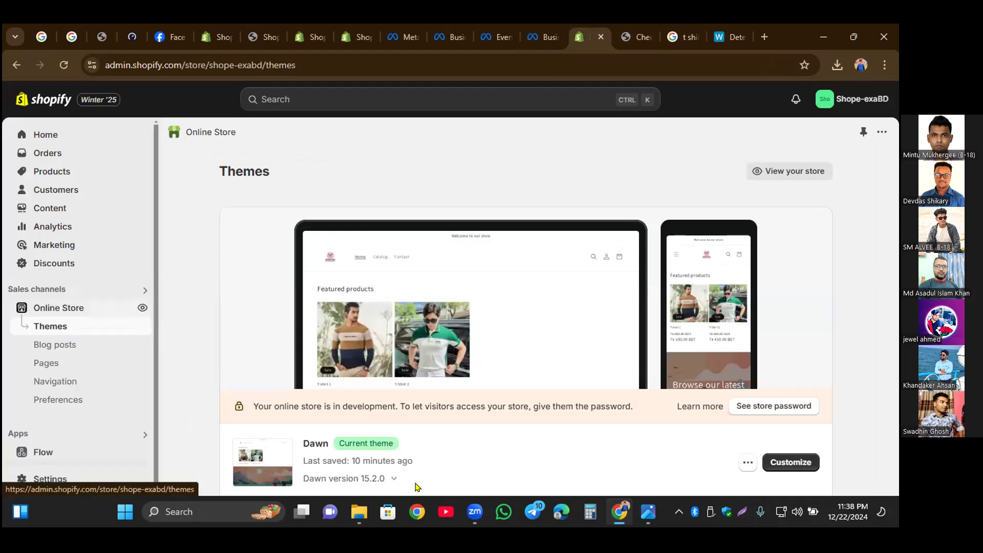
scroll(430, 464, "down", 4)
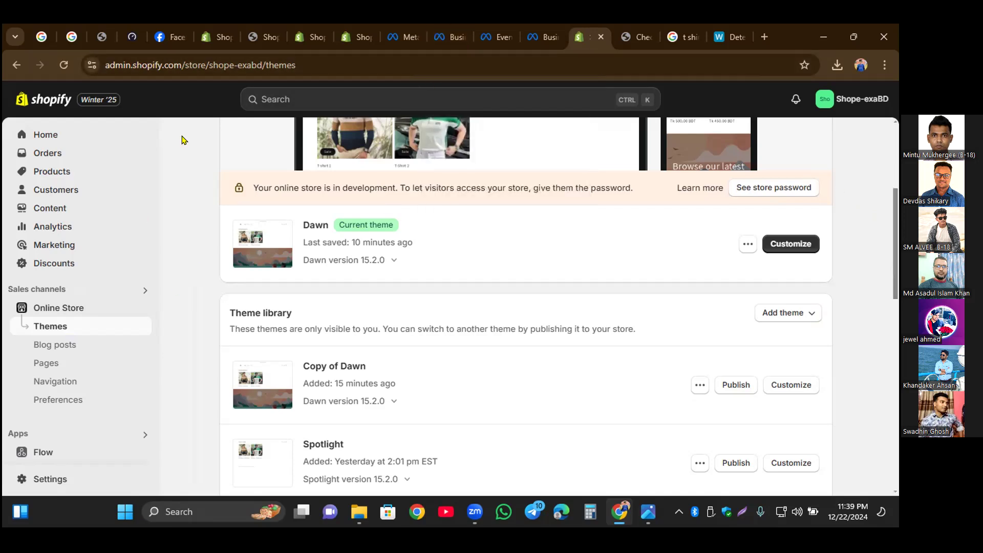
left_click(628, 39)
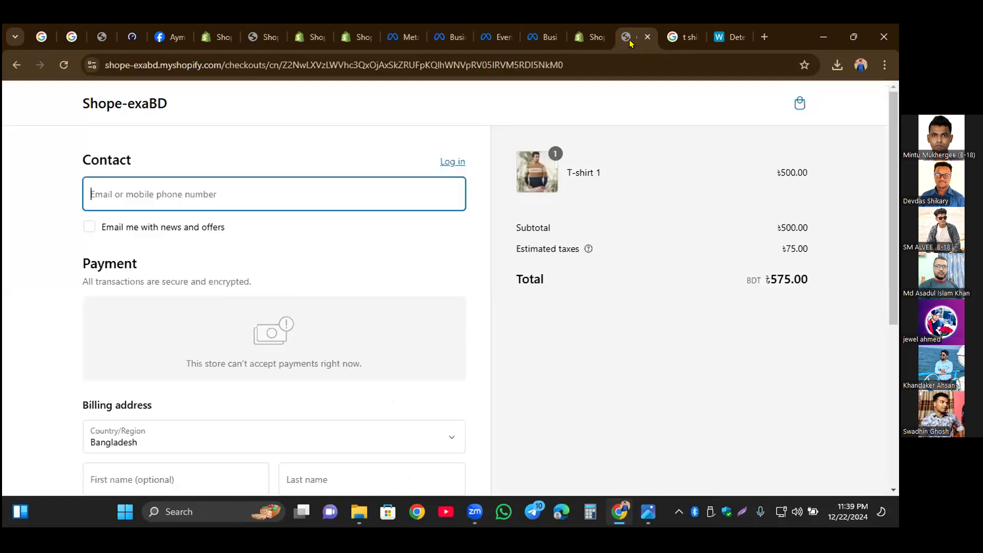
left_click(142, 102)
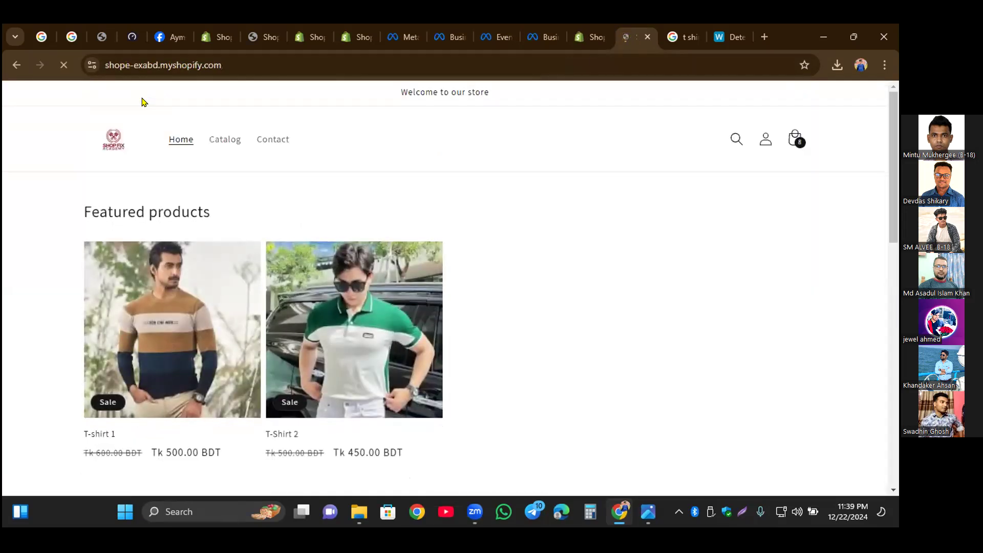